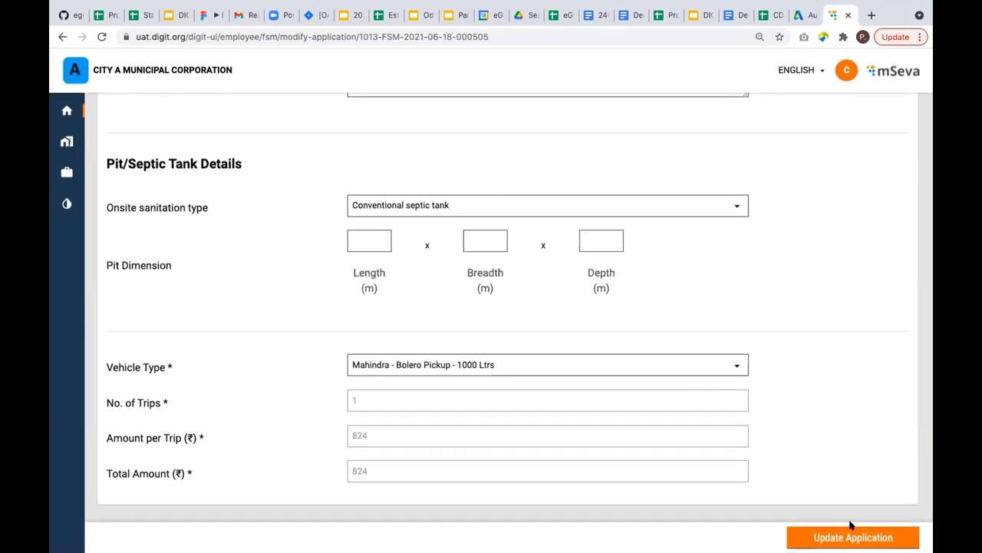
Save the updated application, then collect its trip charges in Cash and generate the receipt.
left_click(856, 537)
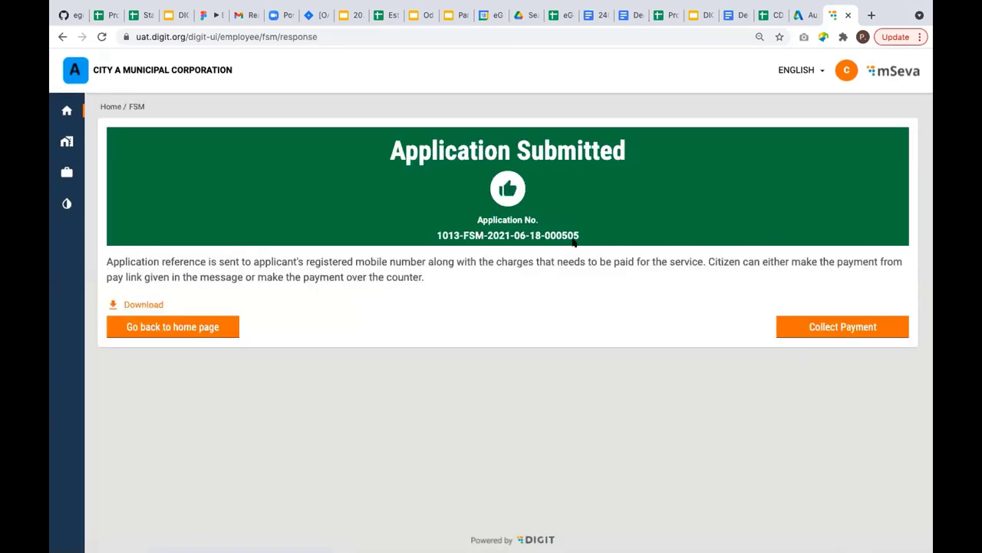
left_click(817, 330)
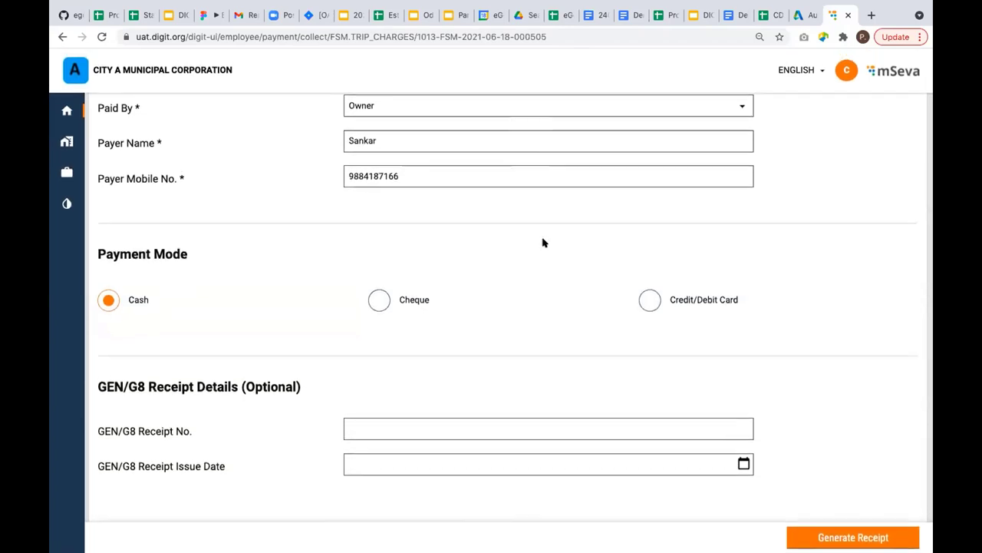
left_click(853, 537)
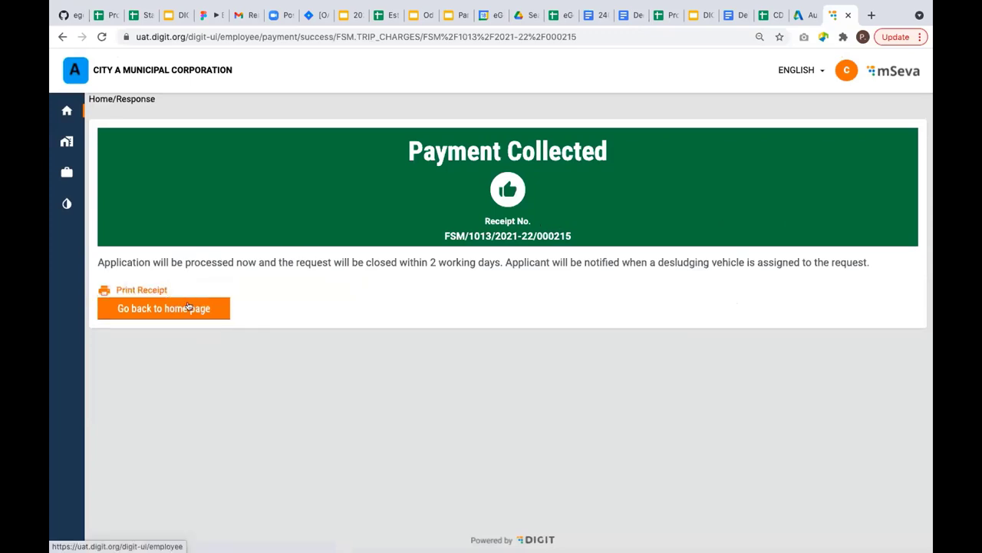
Go home to the Faecal Sludge Mgmt inbox of 86 applications after checking the Figma process flow.
left_click(67, 111)
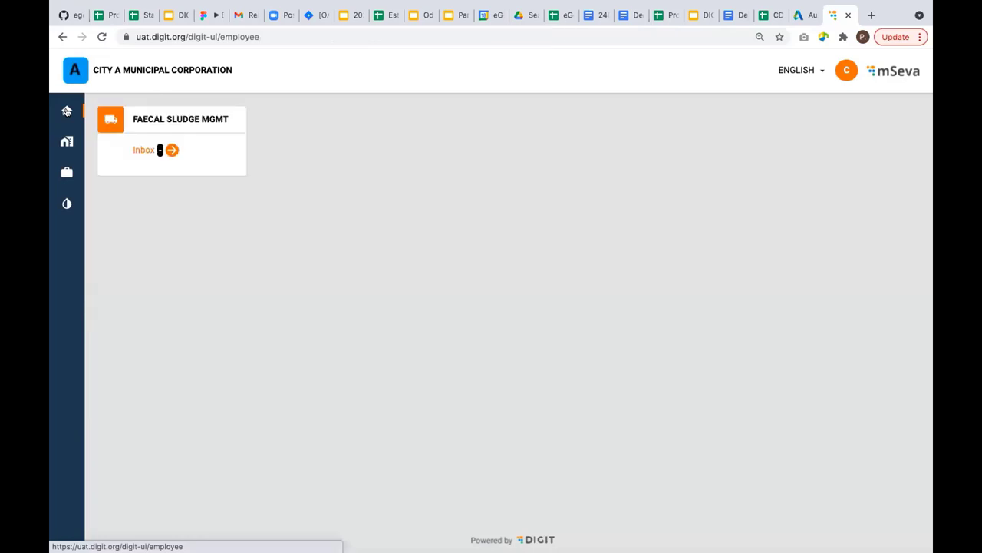
left_click(137, 151)
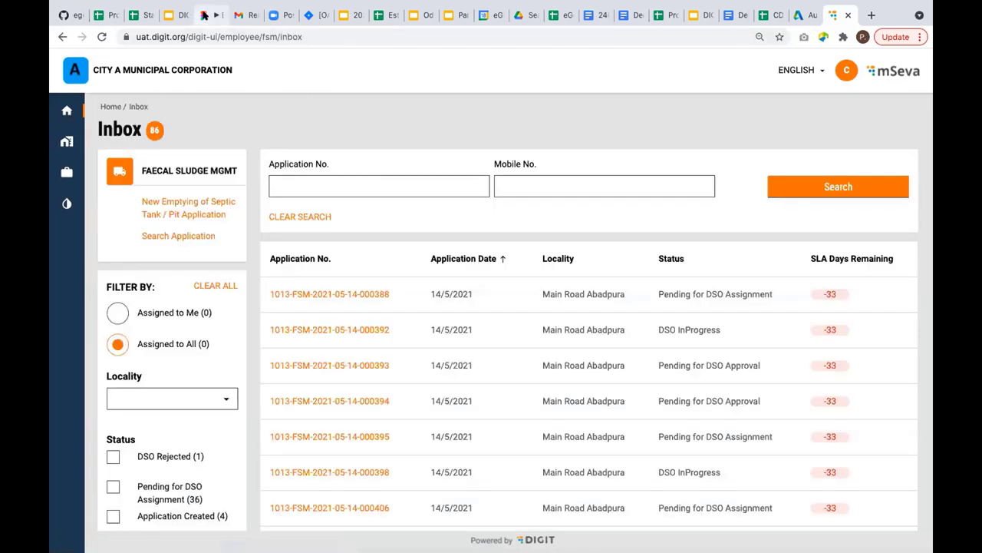
left_click(205, 15)
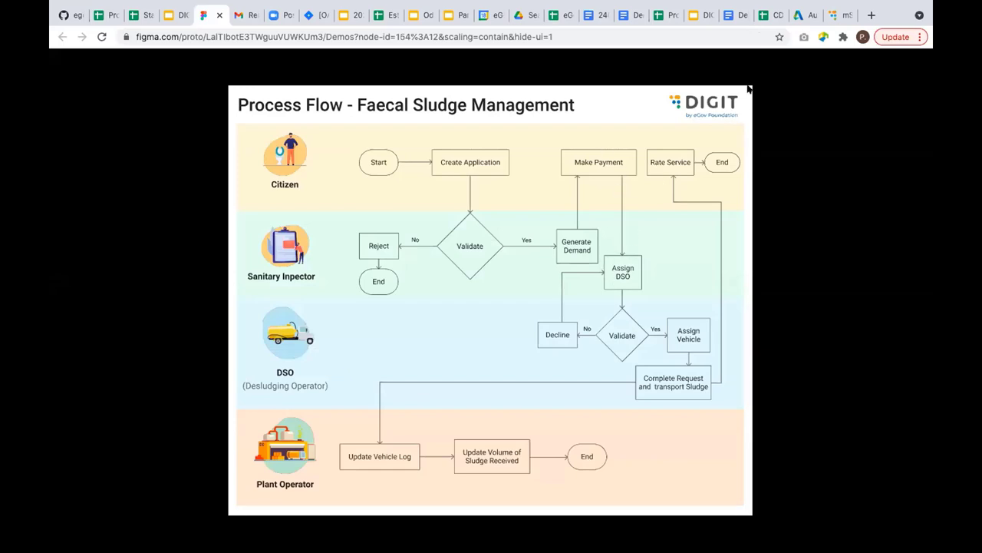
left_click(834, 14)
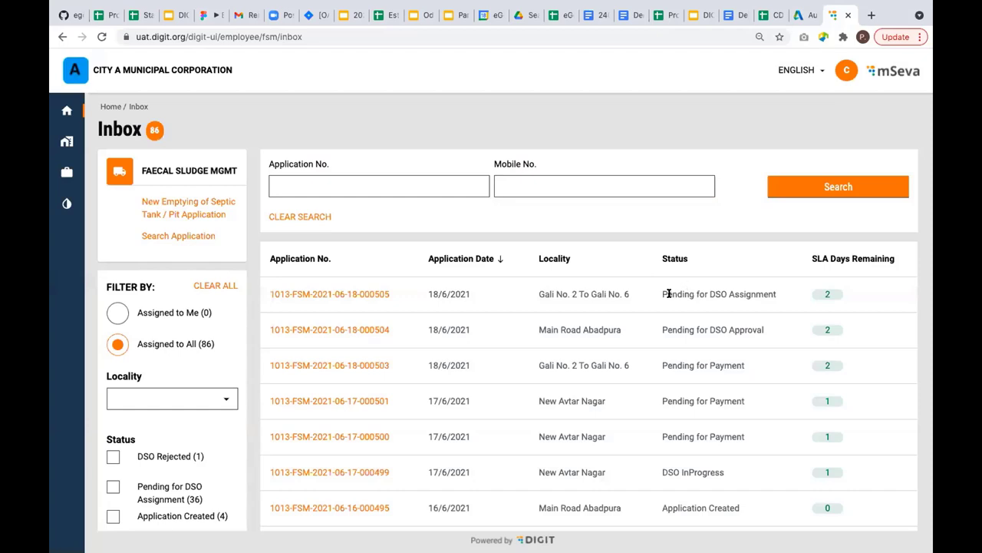
Open the pending application and assign DSO ABC1 DS services - Driver DSO 36, completing 19/6/2021.
left_click(378, 295)
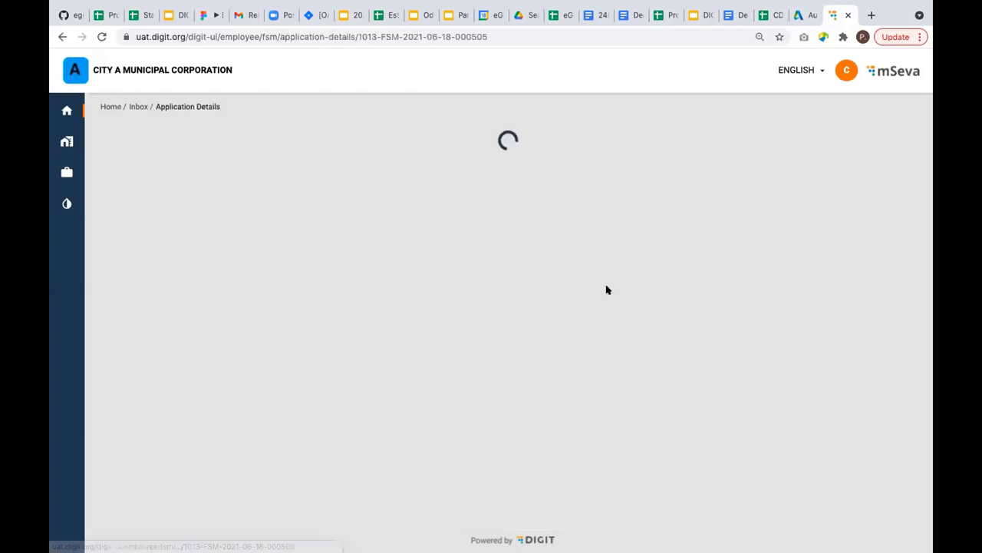
scroll(691, 399, "down", 10)
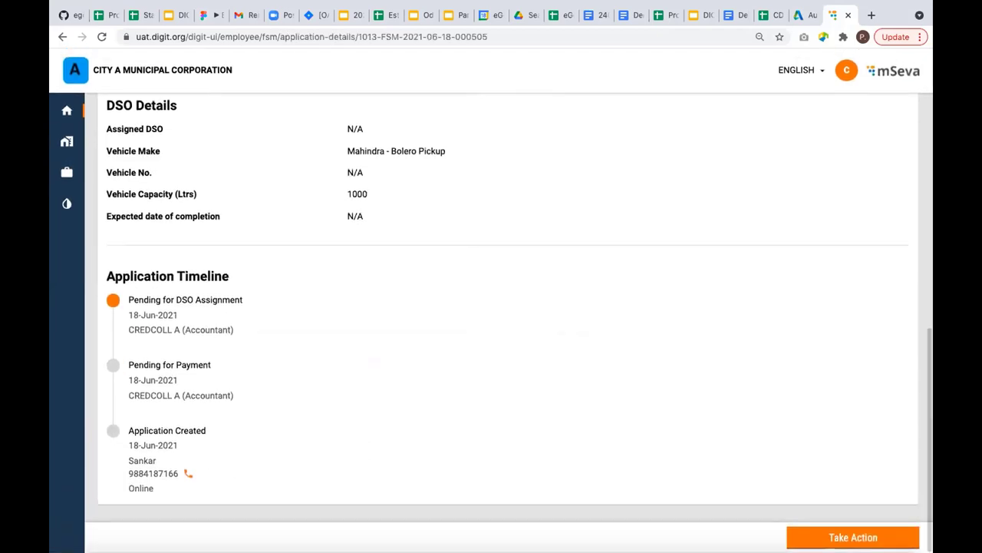
left_click(852, 537)
left_click(831, 511)
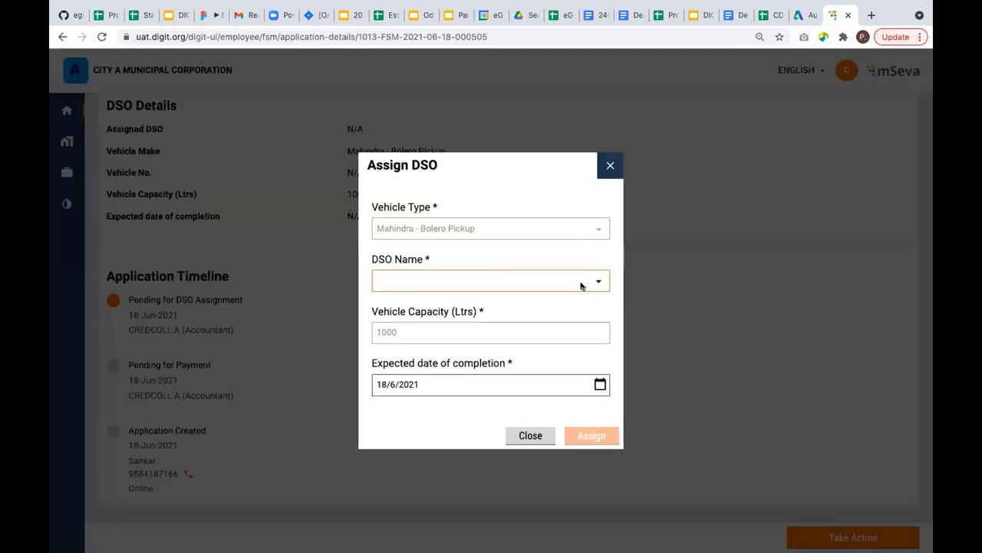
left_click(594, 281)
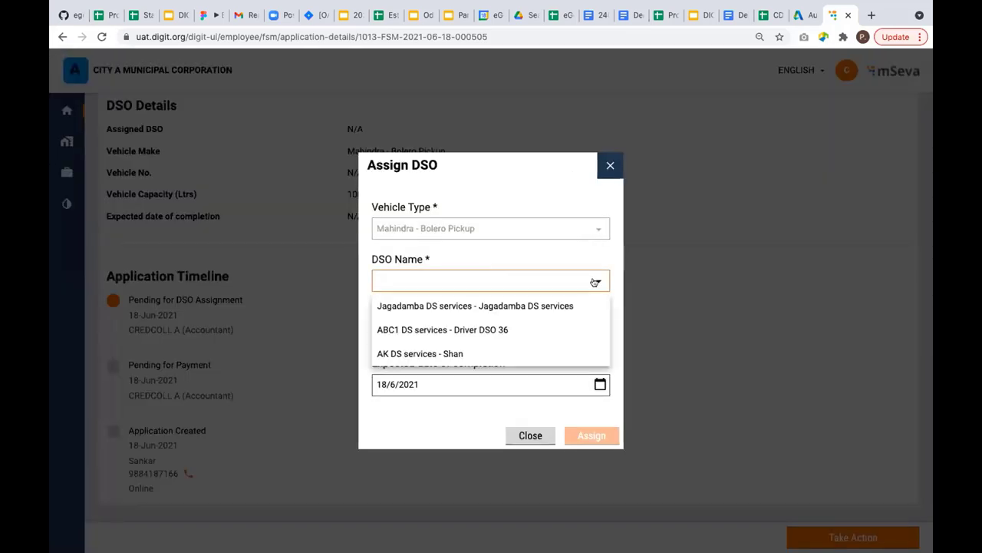
left_click(498, 328)
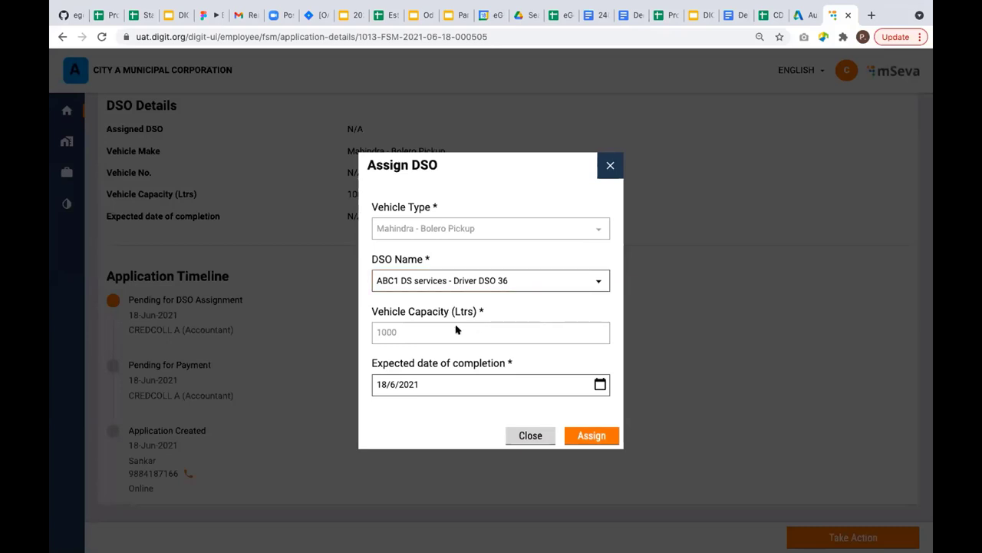
left_click(601, 386)
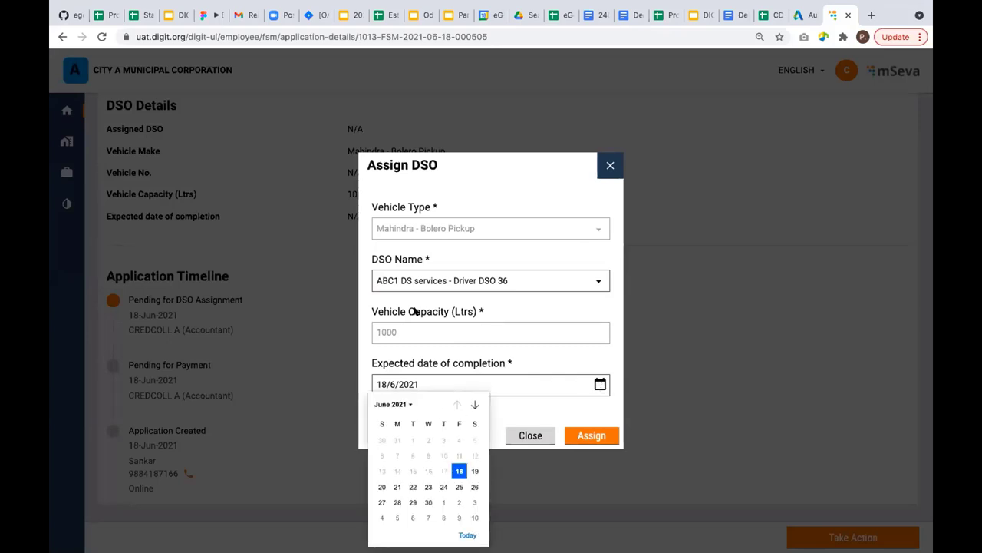
left_click(474, 470)
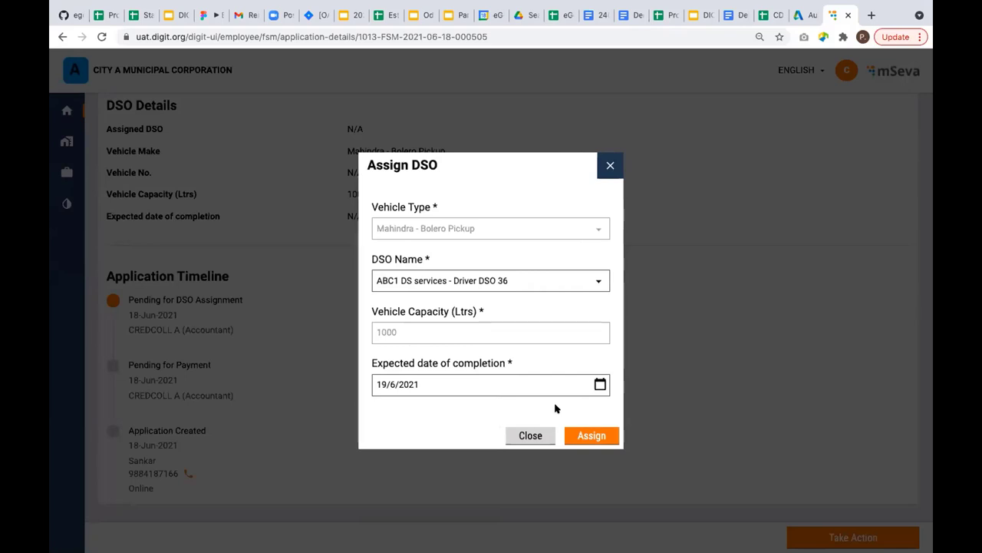
left_click(587, 436)
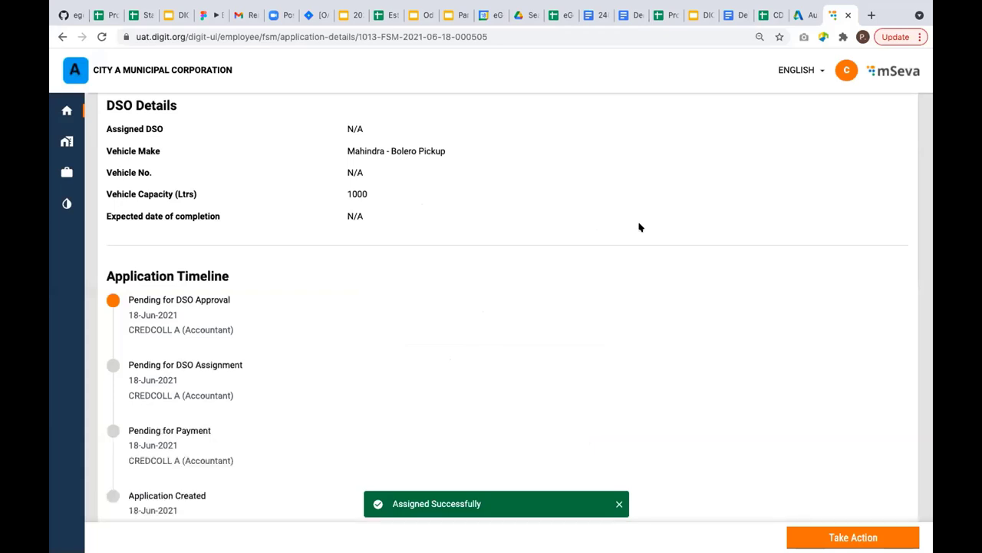
Log out of the employee account from the avatar menu.
scroll(635, 164, "up", 10)
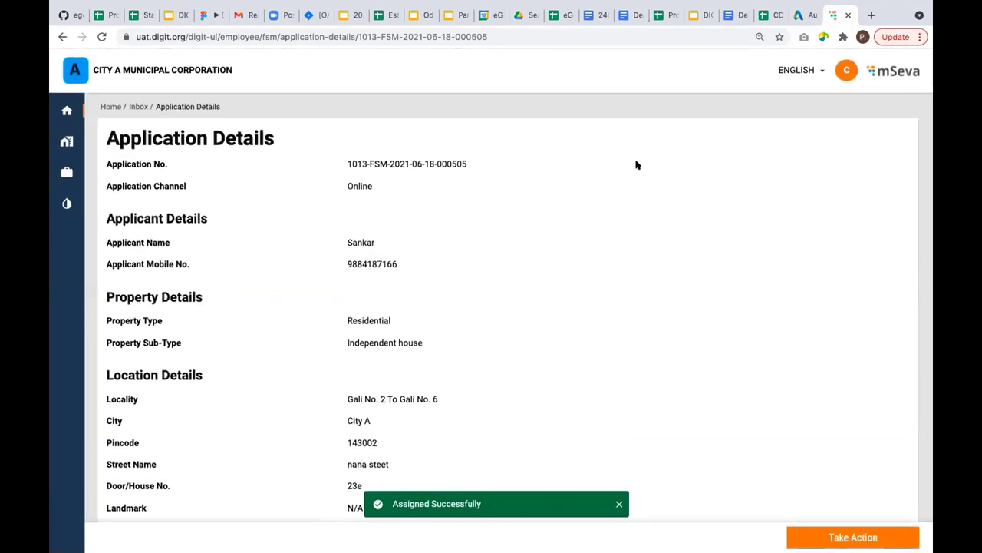
left_click(843, 71)
left_click(864, 95)
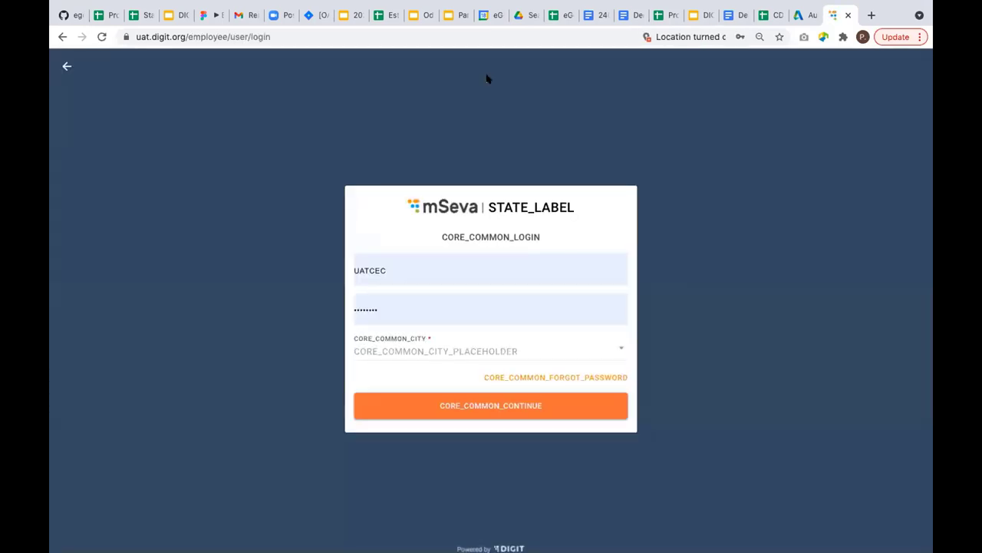
Load uat.digit.org/digit-ui/citizen and open DSO Login on the Faecal Sludge Mgmt card.
left_click(189, 35)
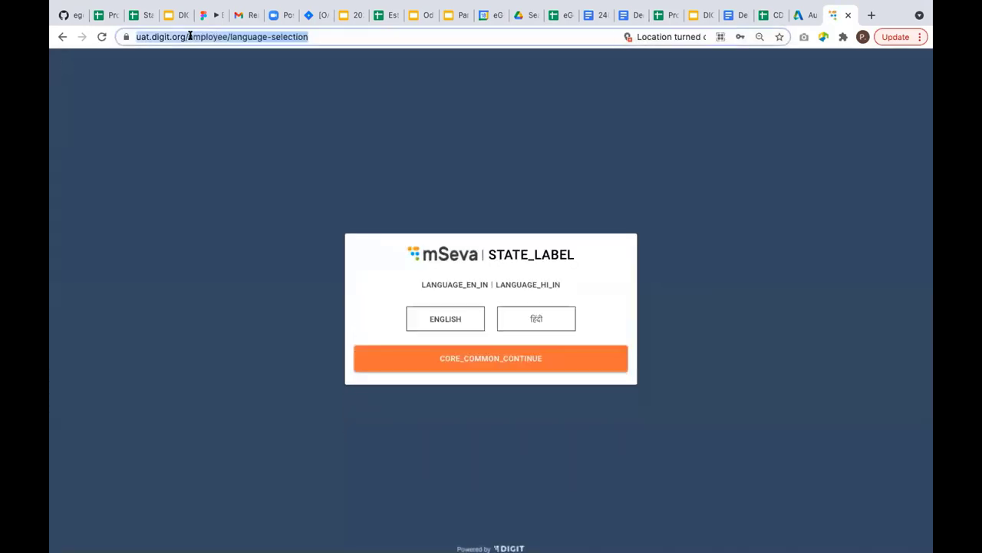
left_click(207, 35)
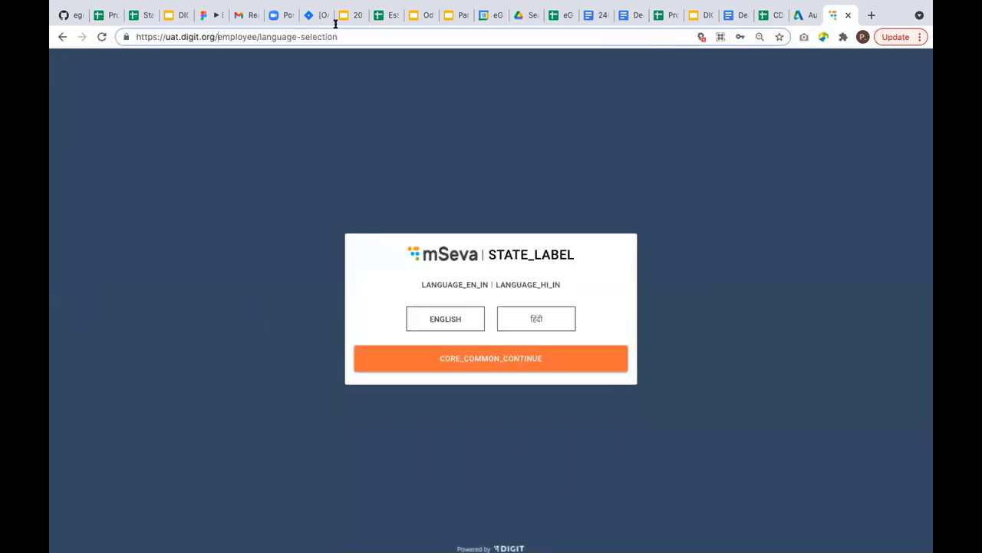
left_click_drag(218, 36, 381, 27)
key("BackSpace")
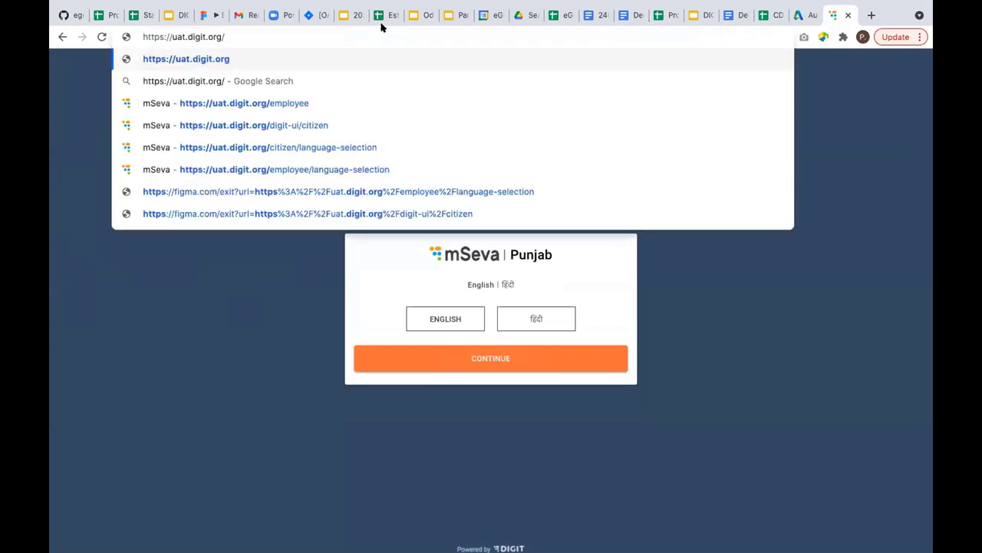
key("Down")
key("Down")
key("Down")
key("Return")
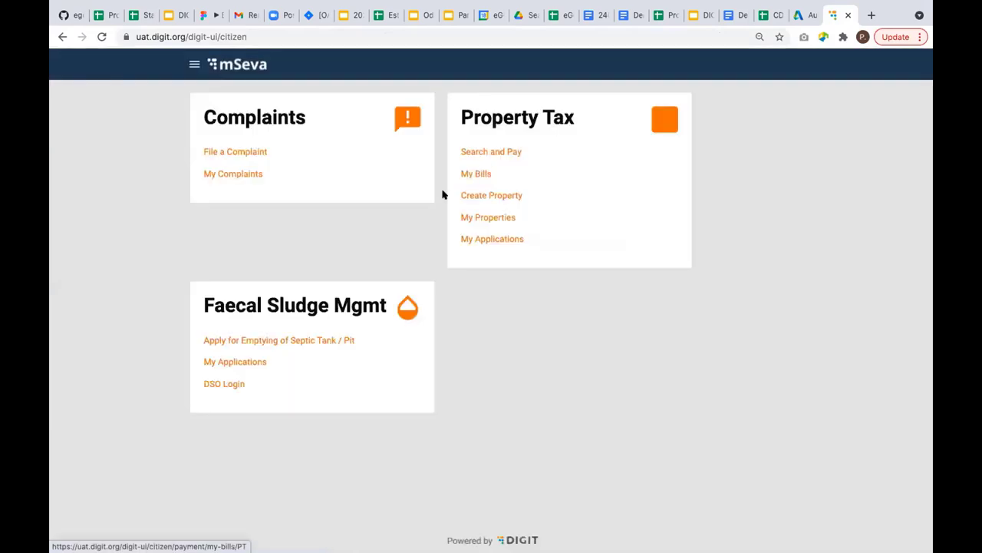
left_click(225, 384)
Sign in as the desludging operator using the saved mobile number and the 6-digit OTP.
left_click(367, 234)
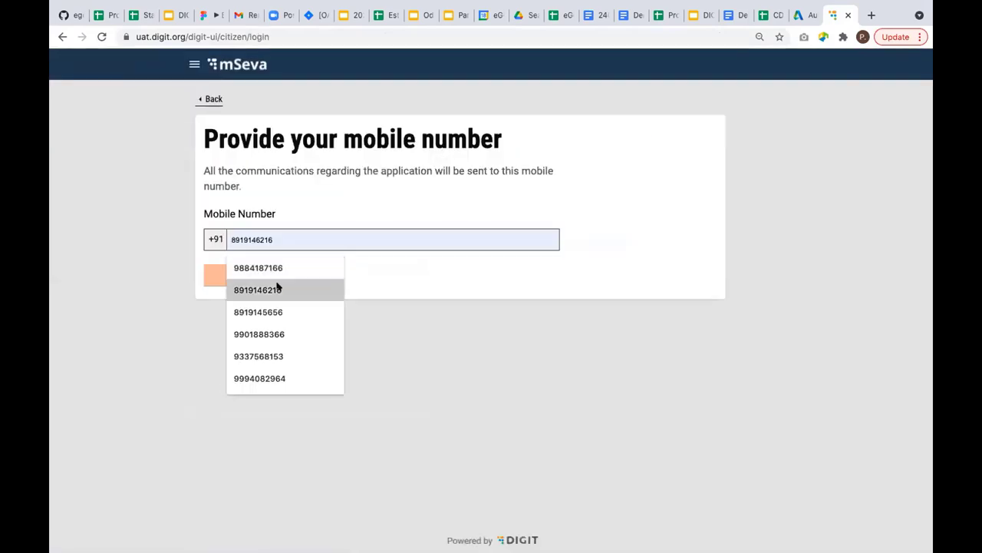
left_click(277, 289)
left_click(277, 280)
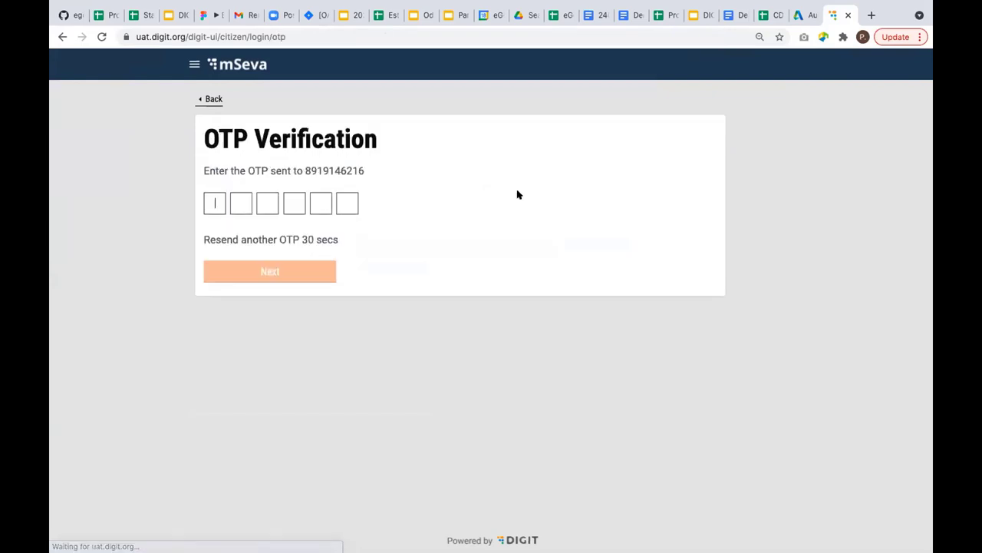
left_click(209, 201)
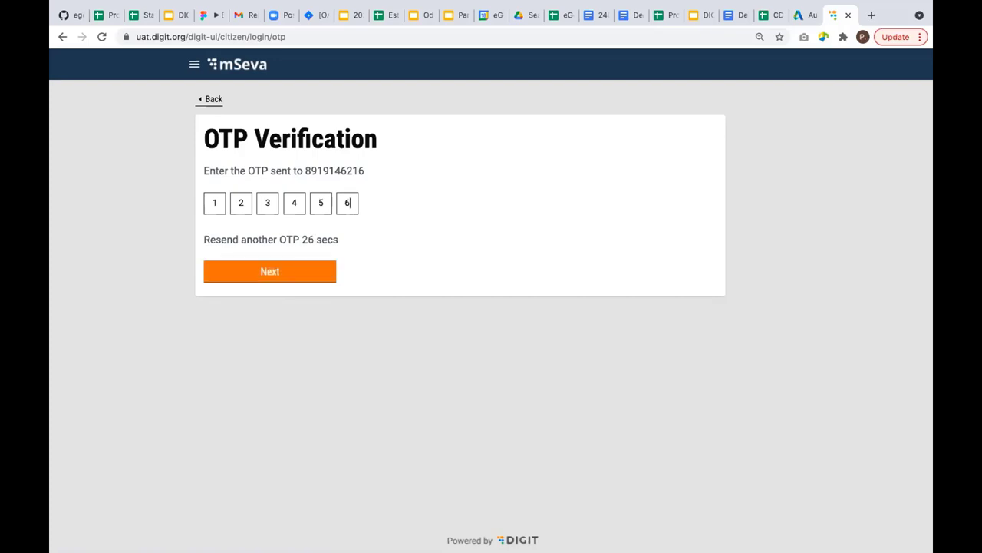
left_click(281, 274)
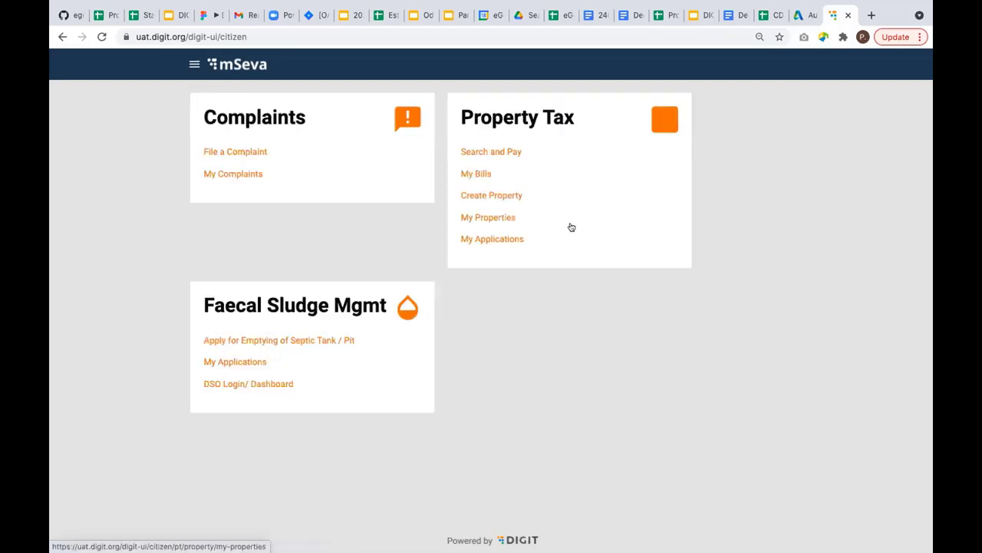
Open the DSO dashboard and switch the page to the Galaxy S5 phone view.
left_click(273, 383)
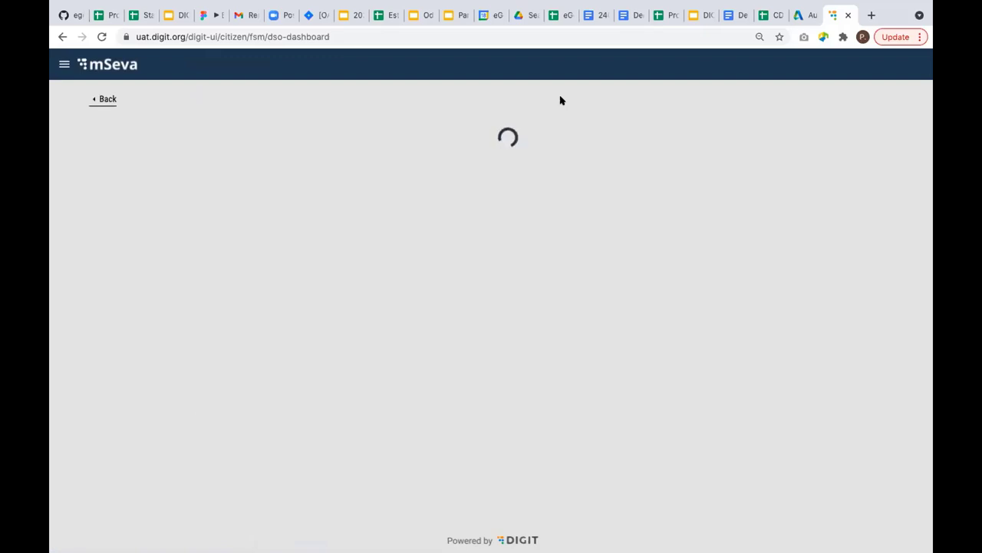
key("super+alt+i")
key("super+shift+m")
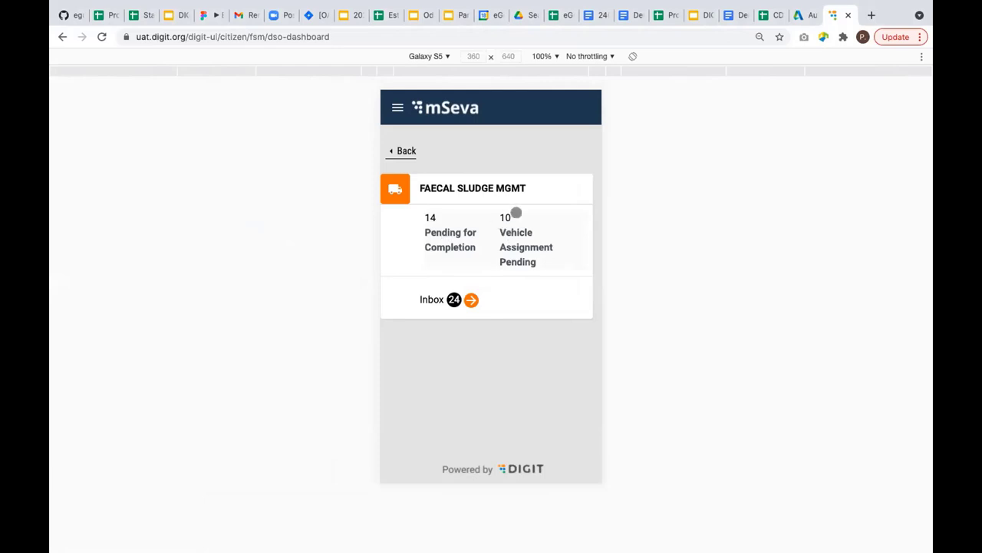
Open the inbox and the 18/6/2021 Gali No. 2 To Gali No. 6 application.
left_click(432, 301)
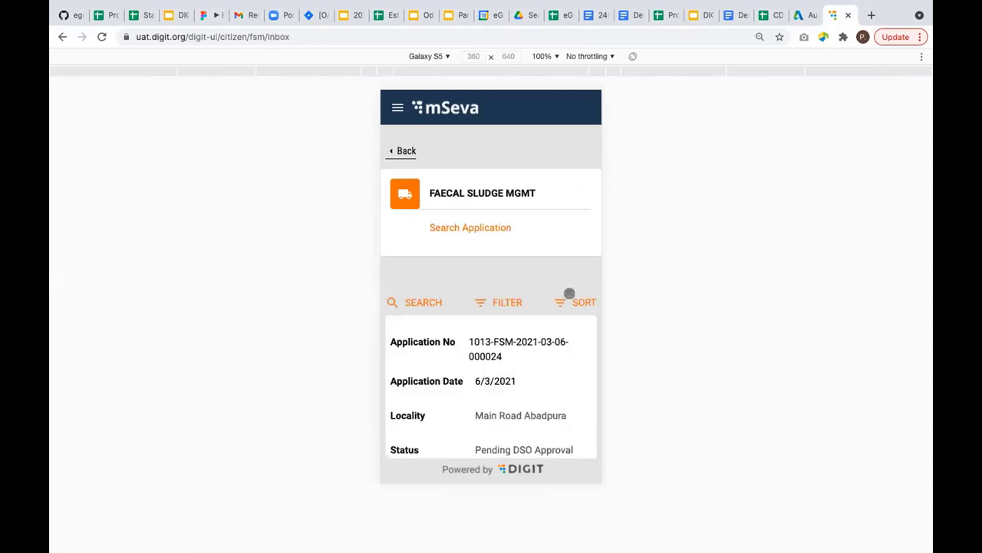
scroll(542, 359, "down", 5)
scroll(543, 358, "down", 6)
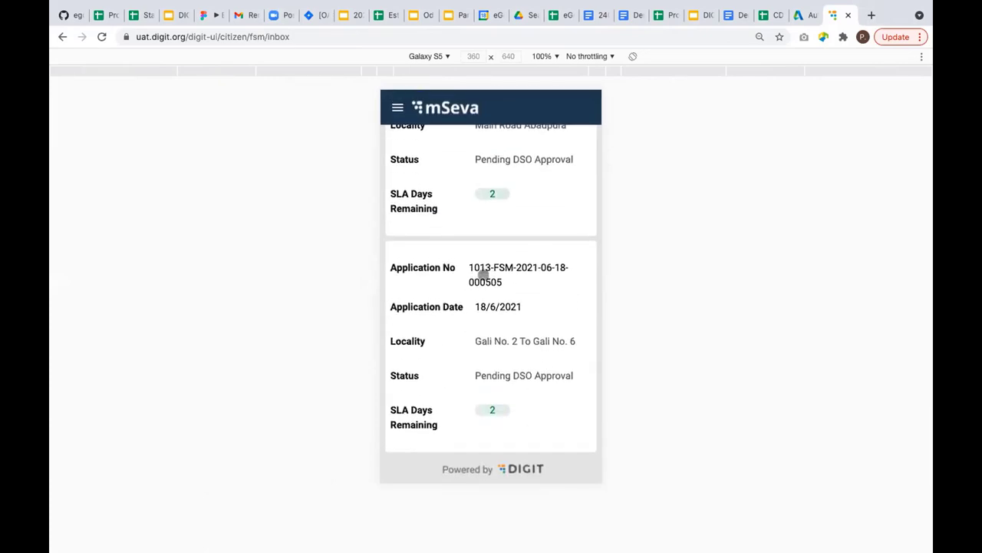
left_click(490, 271)
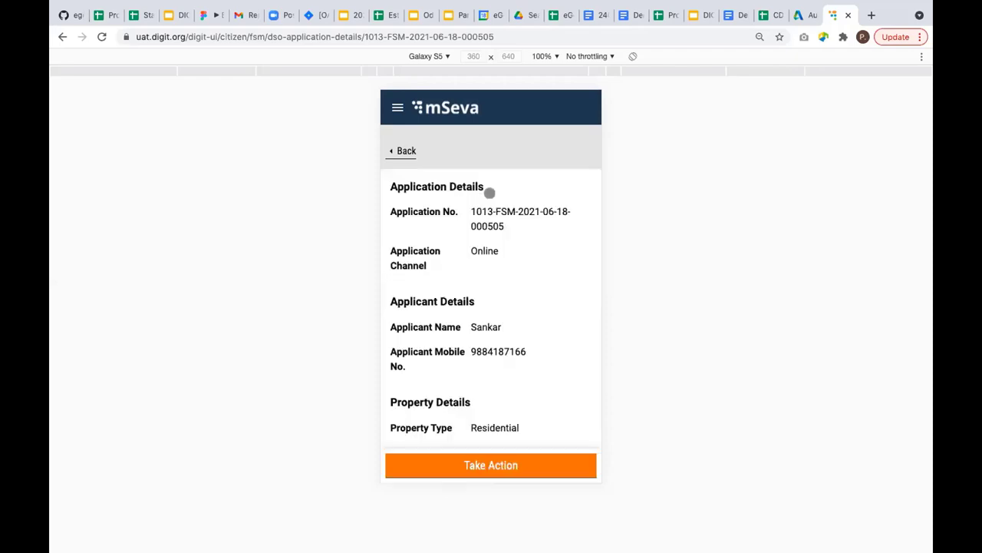
left_click(501, 465)
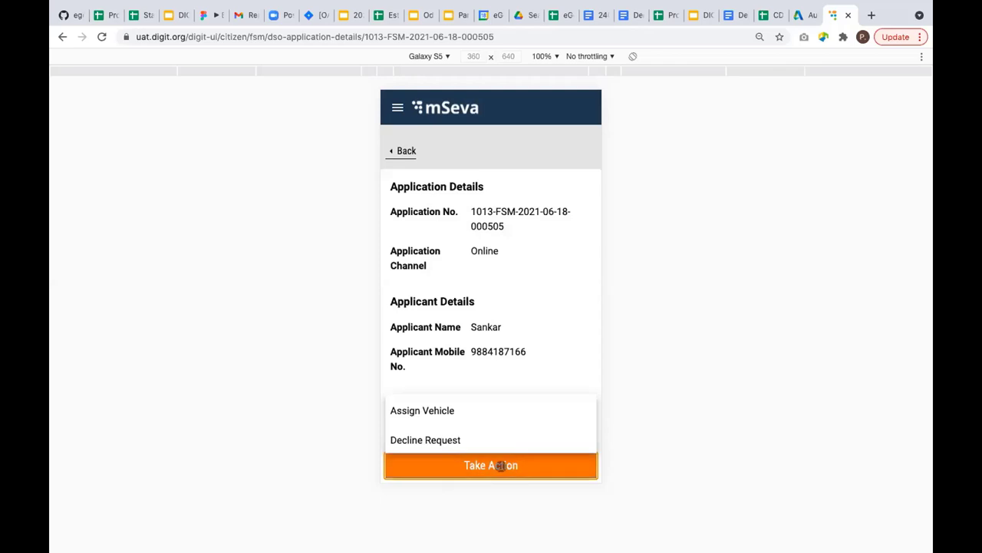
left_click(430, 411)
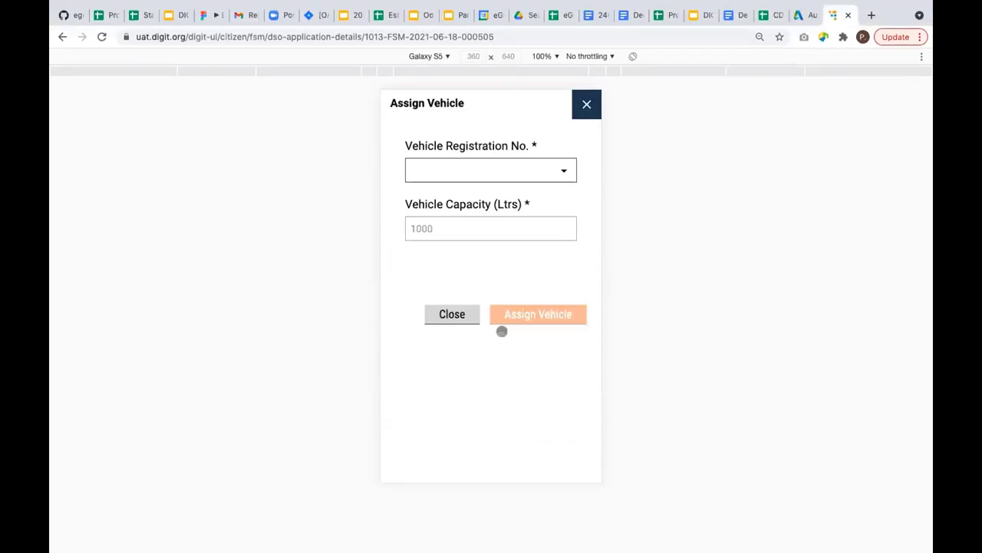
left_click(561, 168)
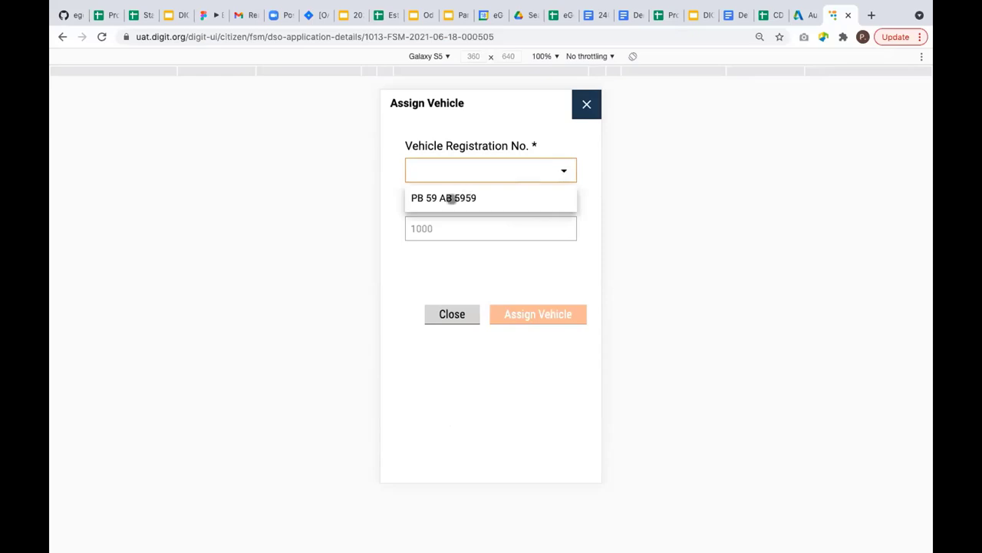
left_click(451, 198)
left_click(539, 311)
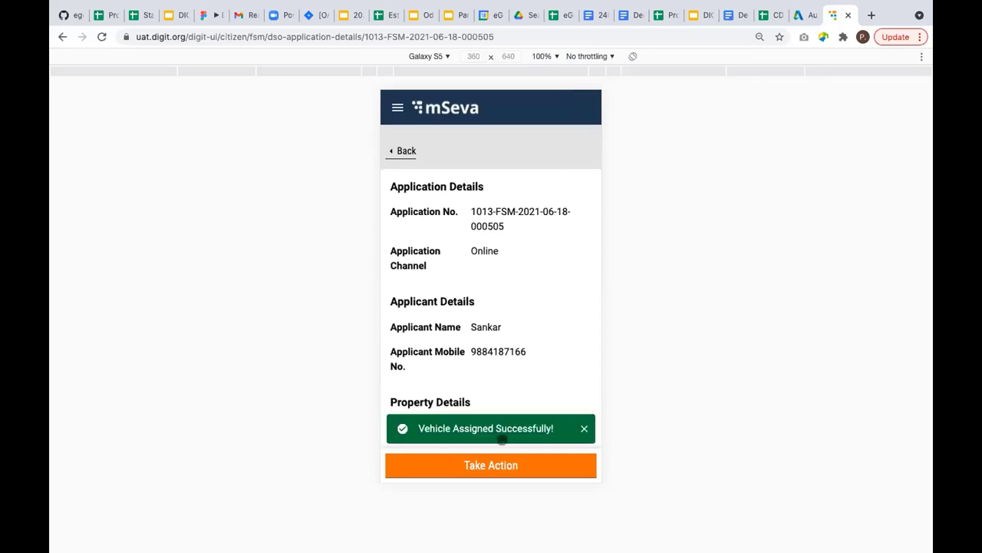
left_click(582, 423)
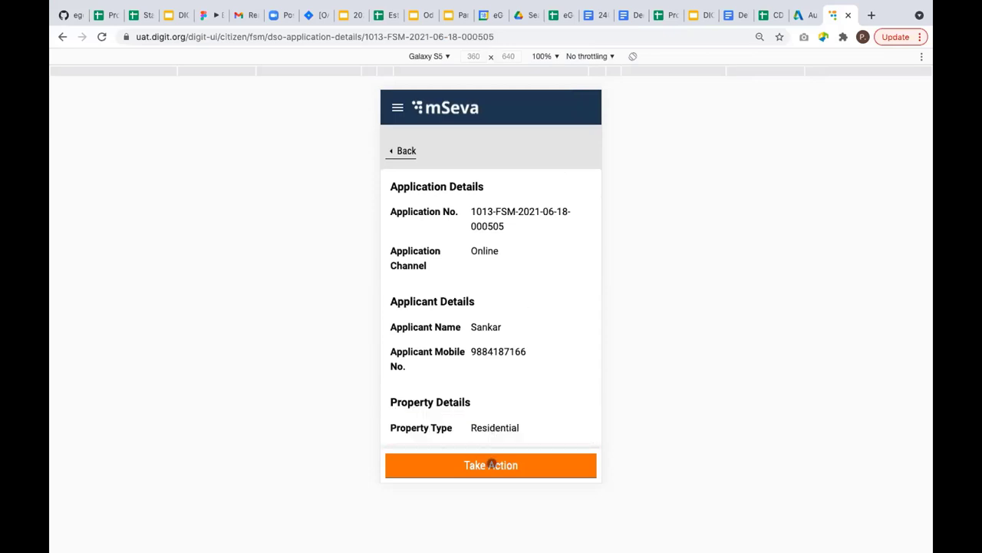
Complete the request with emptying date 18/6/2021 and 1000 litres of waste collected.
left_click(490, 465)
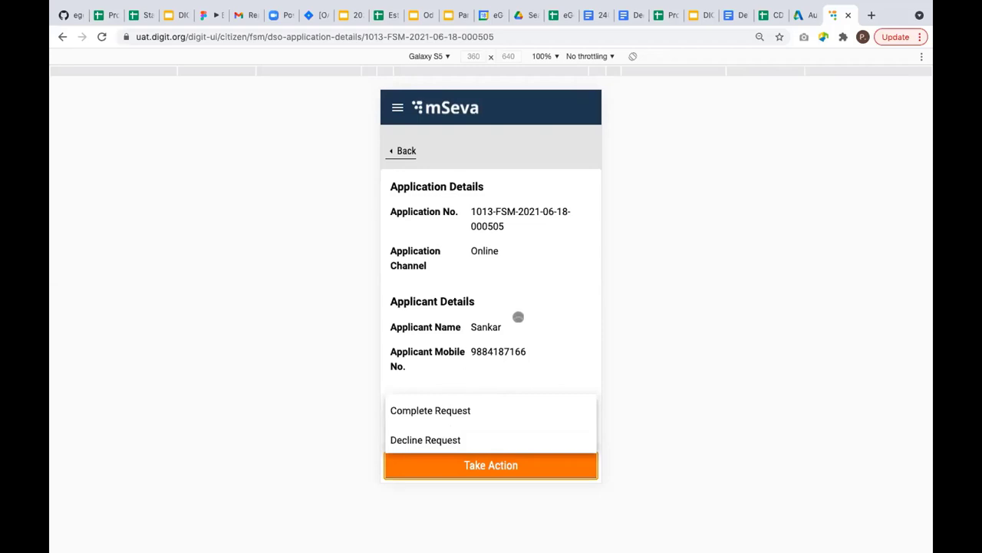
left_click(435, 410)
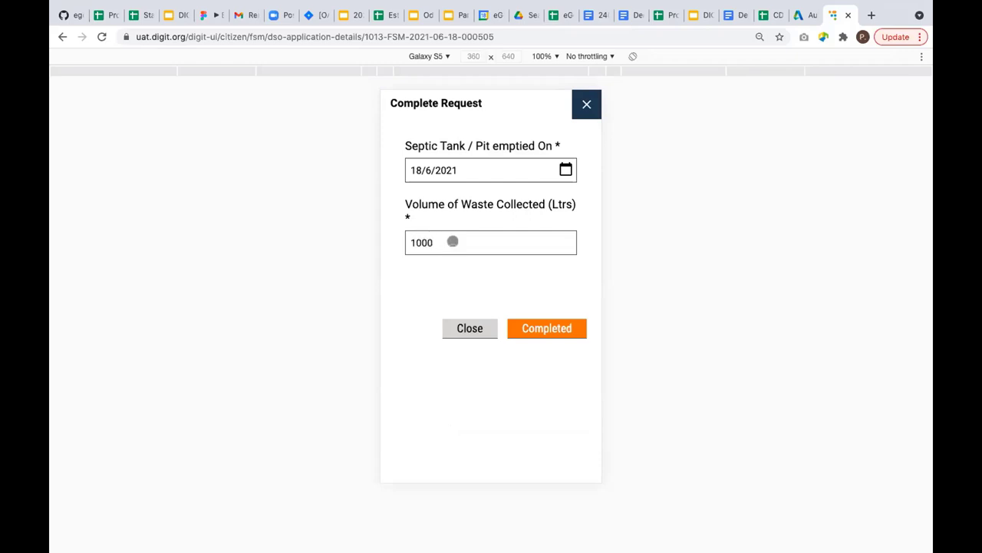
left_click(452, 242)
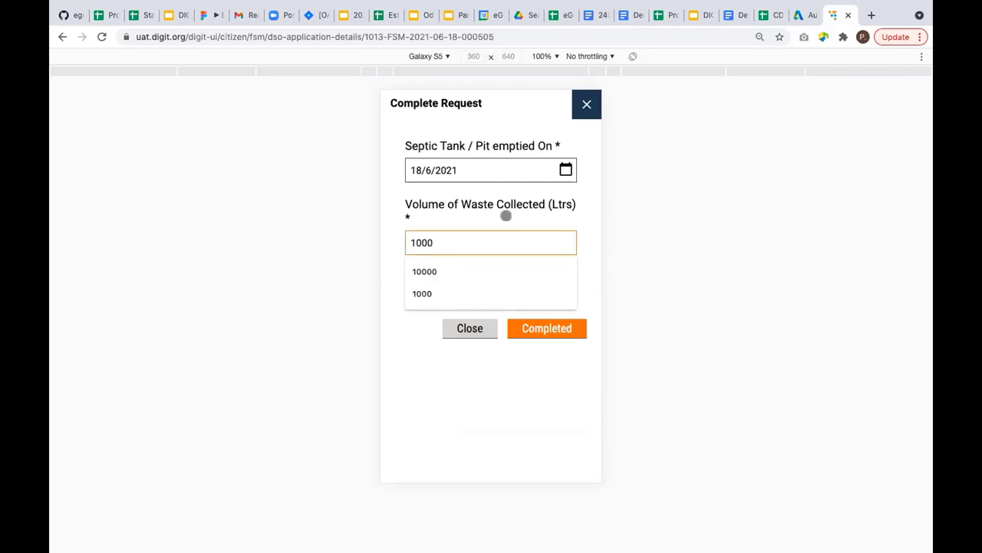
left_click(504, 216)
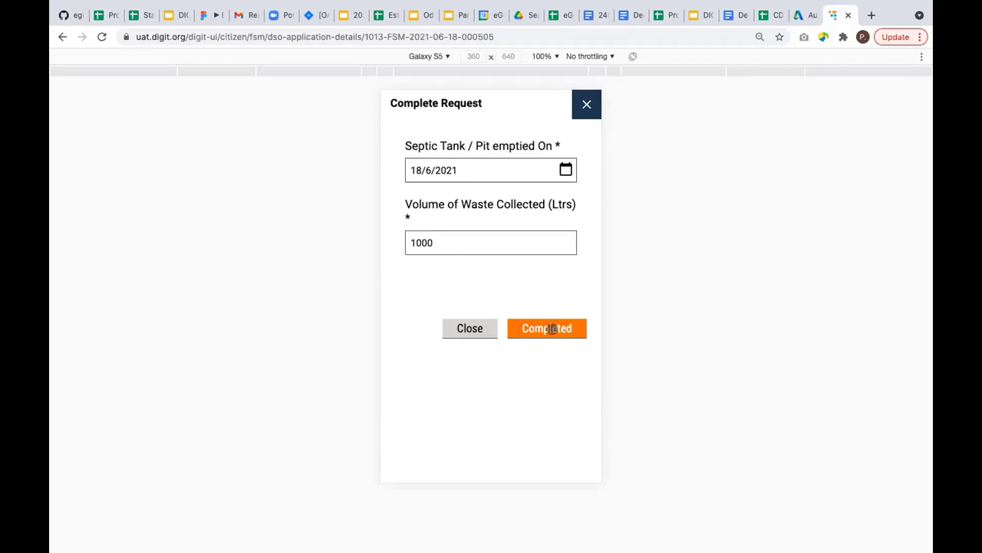
left_click(552, 328)
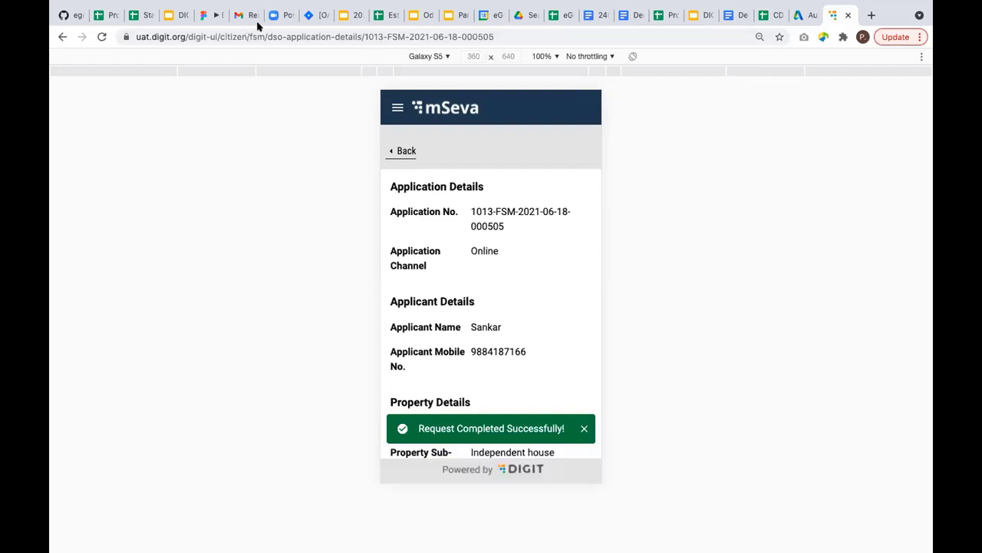
Check the Figma process flow, then log out of the driver's account from the menu.
left_click(201, 14)
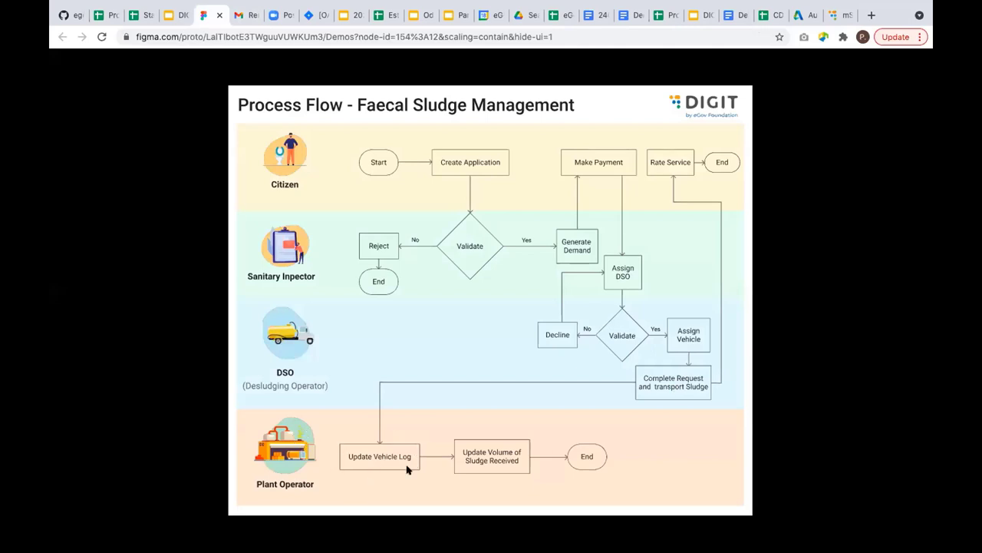
left_click(839, 15)
left_click(396, 107)
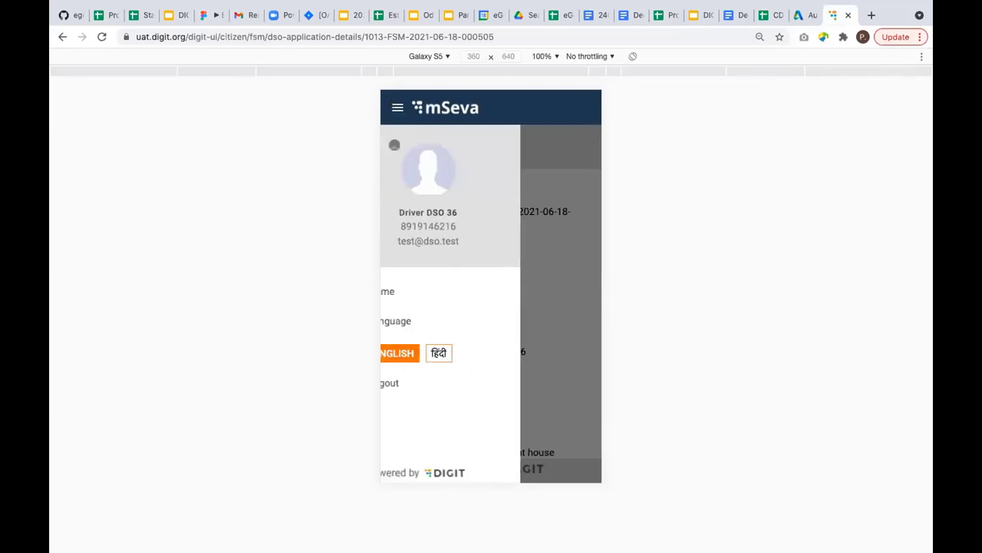
left_click(425, 377)
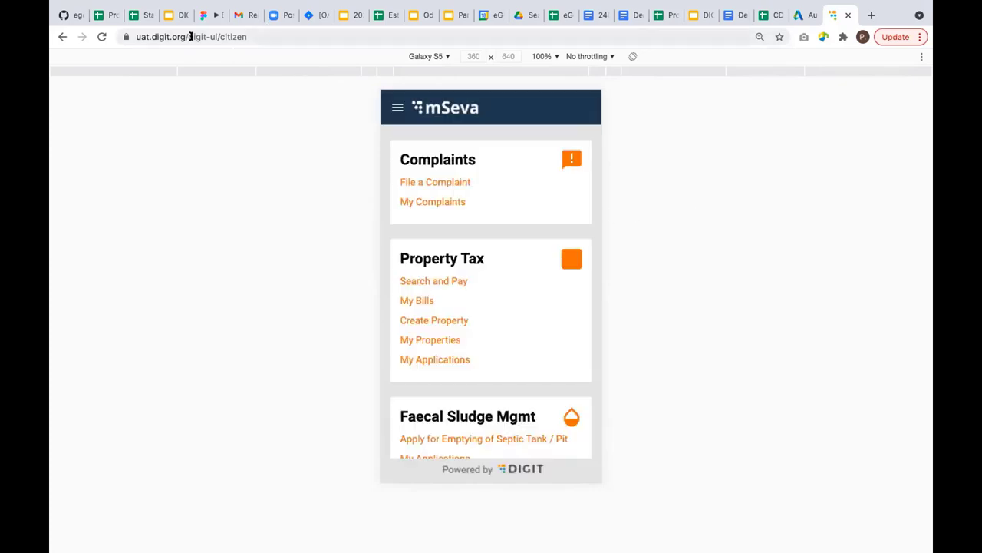
Go to the uat.digit.org/employee portal and continue in English.
left_click_drag(195, 36, 351, 37)
type("emplo")
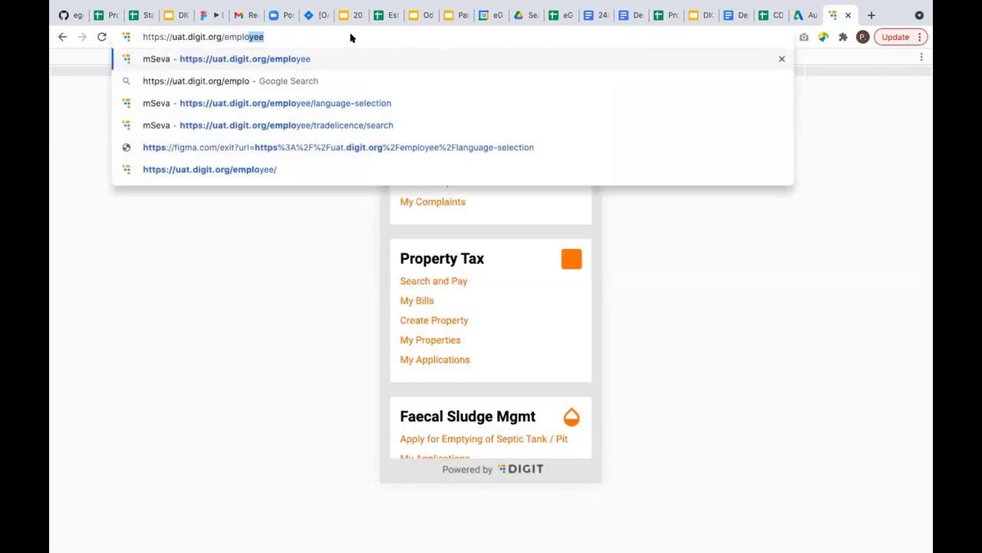
type("yee")
key("Return")
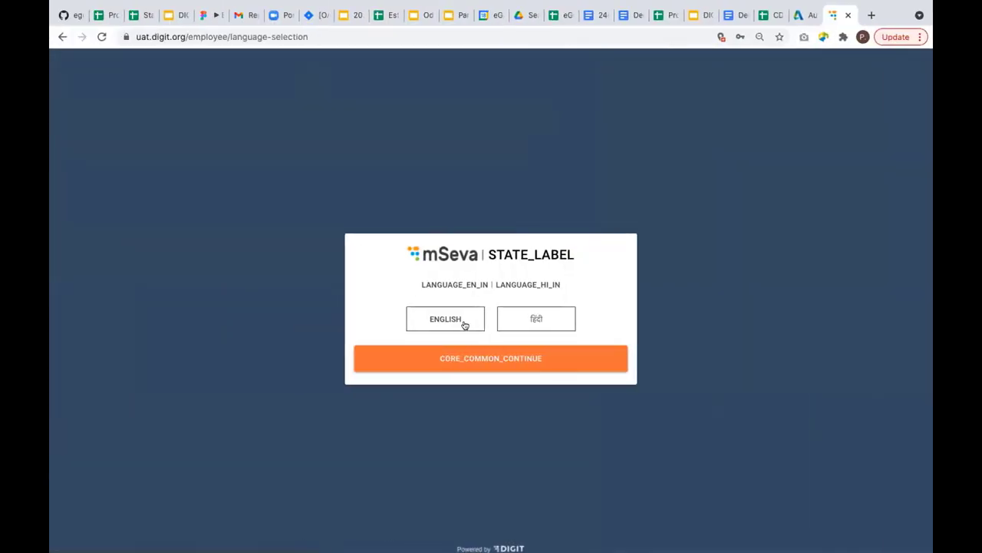
left_click(463, 322)
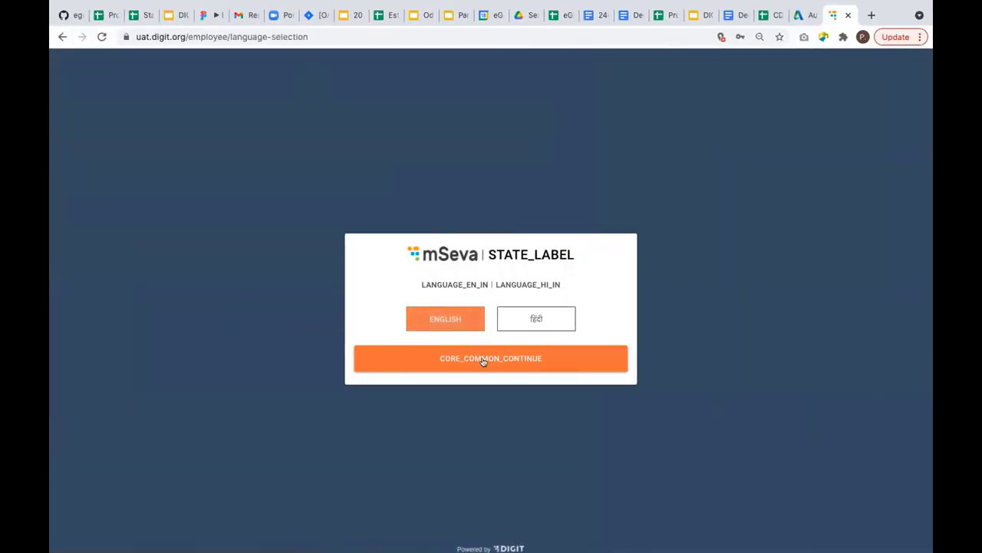
left_click(483, 357)
Sign in with the saved FSTP operator login for City A.
left_click(457, 271)
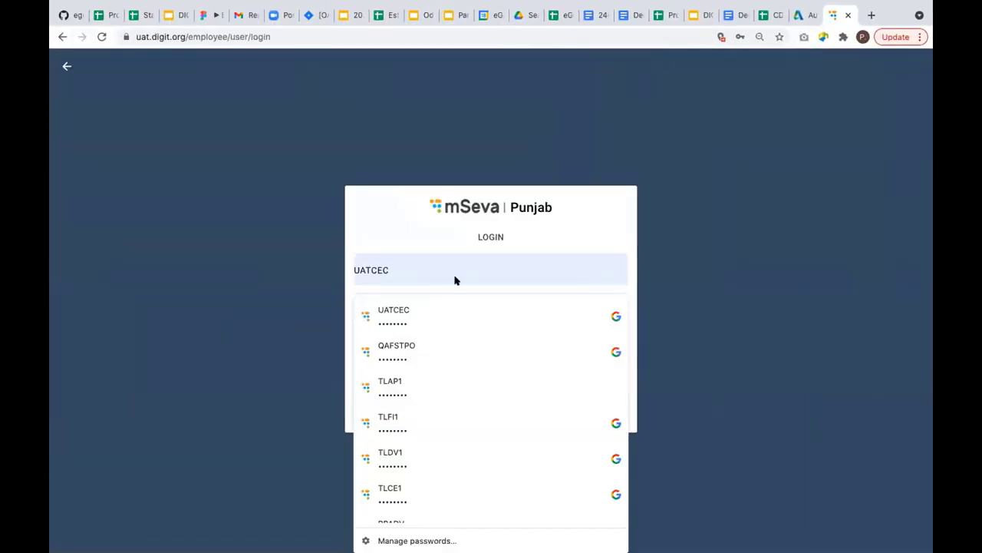
left_click(428, 342)
left_click(614, 349)
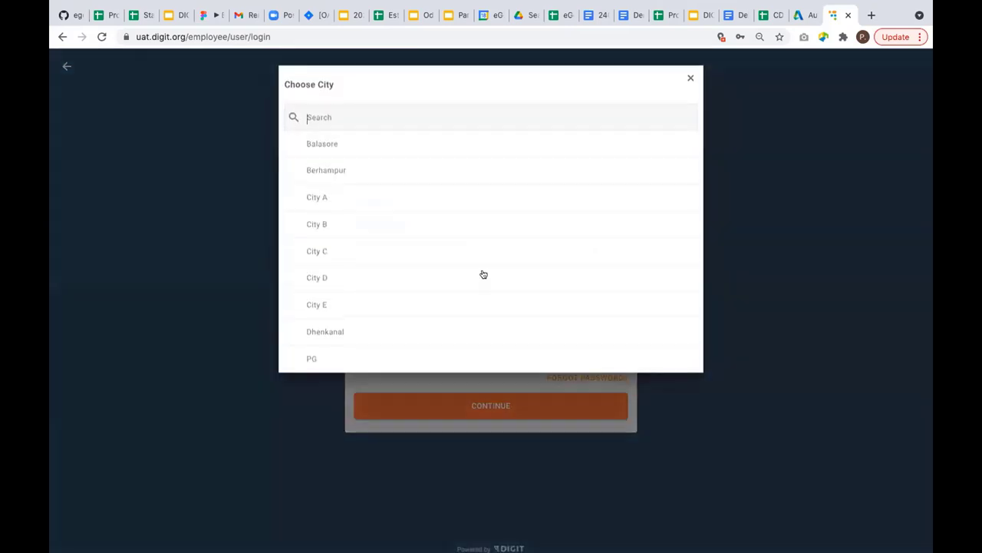
left_click(377, 195)
left_click(490, 406)
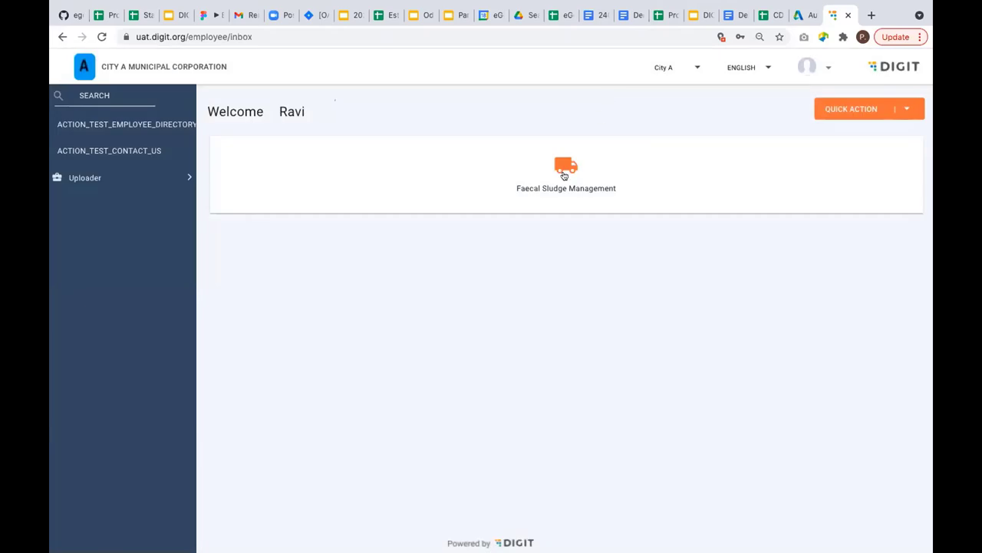
left_click(553, 192)
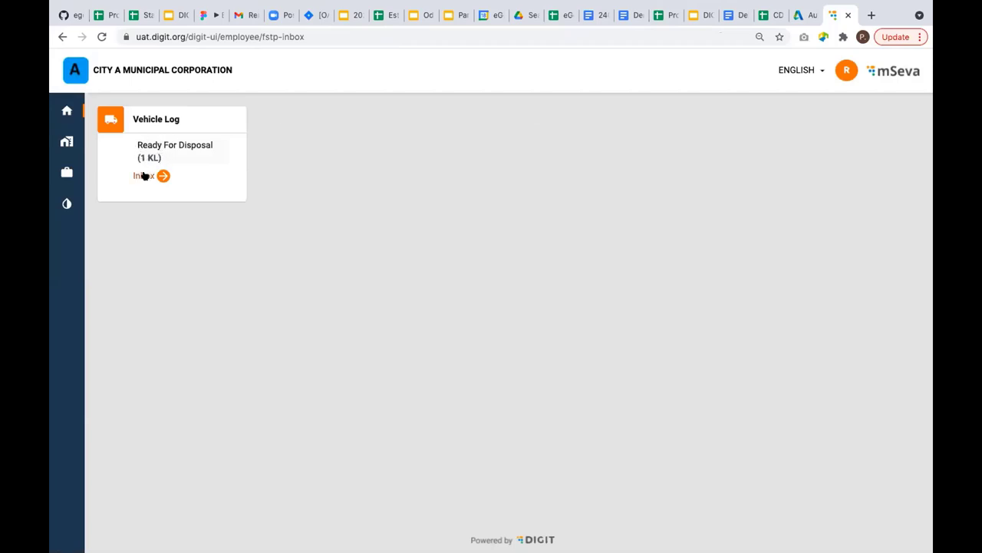
left_click(144, 176)
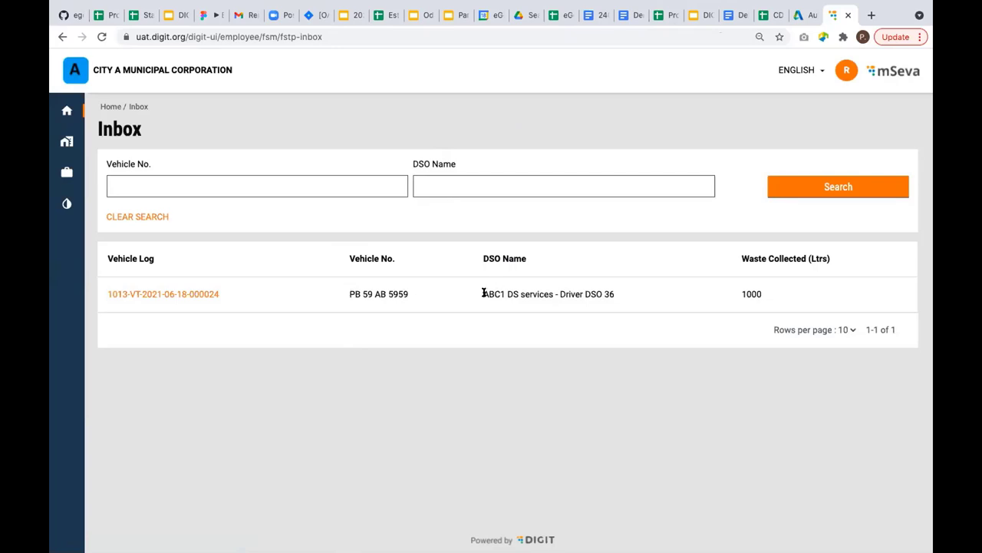
left_click_drag(484, 293, 548, 293)
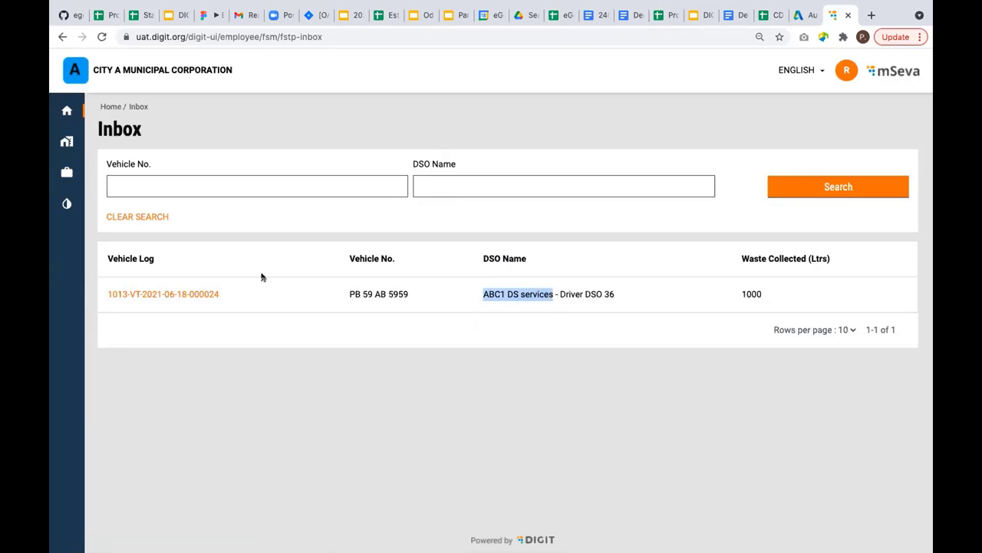
left_click(189, 294)
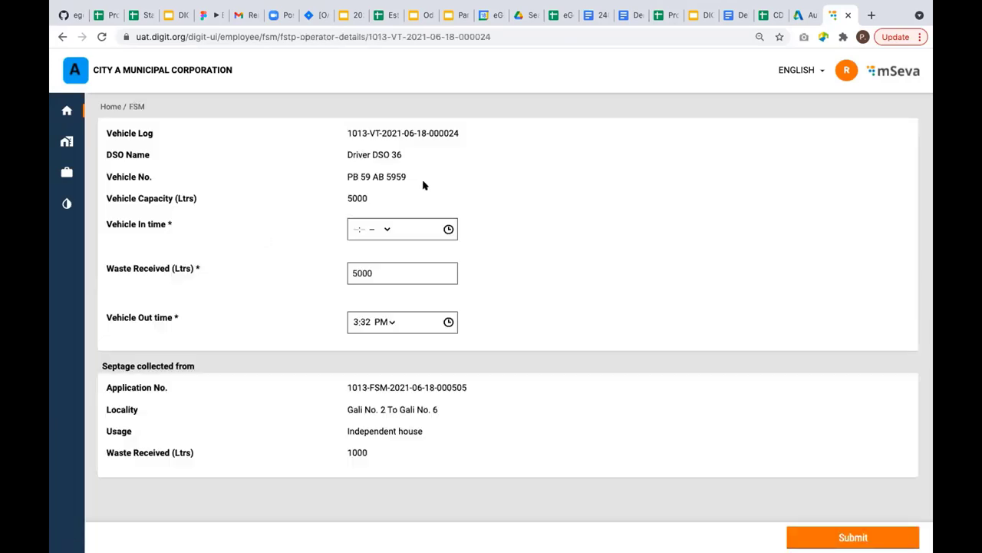
Set the vehicle in time to 12:01 PM and change waste received from 5000 to 1000 litres.
left_click(351, 229)
type("1201")
left_click(397, 228)
left_click(389, 253)
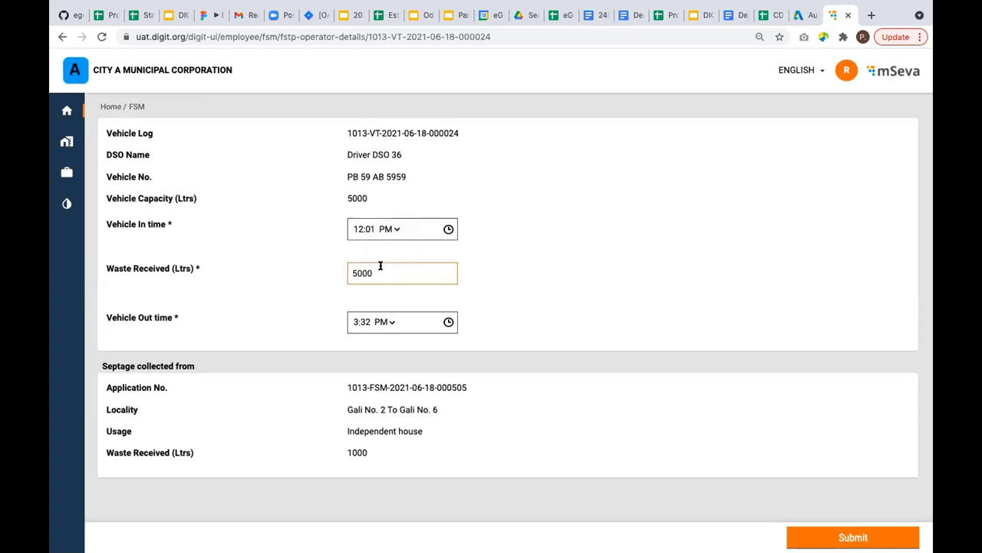
left_click_drag(350, 273, 343, 275)
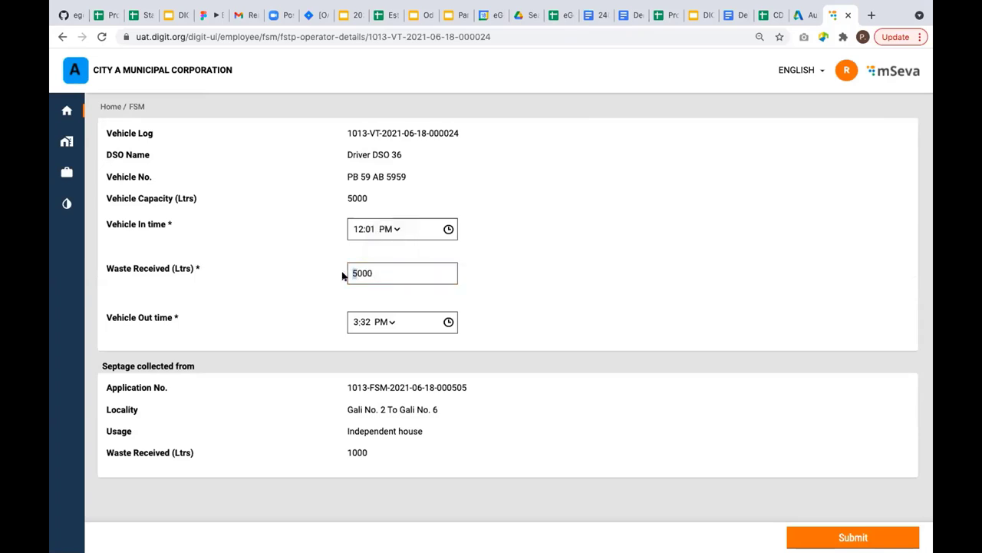
type("1")
Set the vehicle out time to 12:32 PM and submit the vehicle log.
left_click(355, 323)
type("12")
left_click(535, 322)
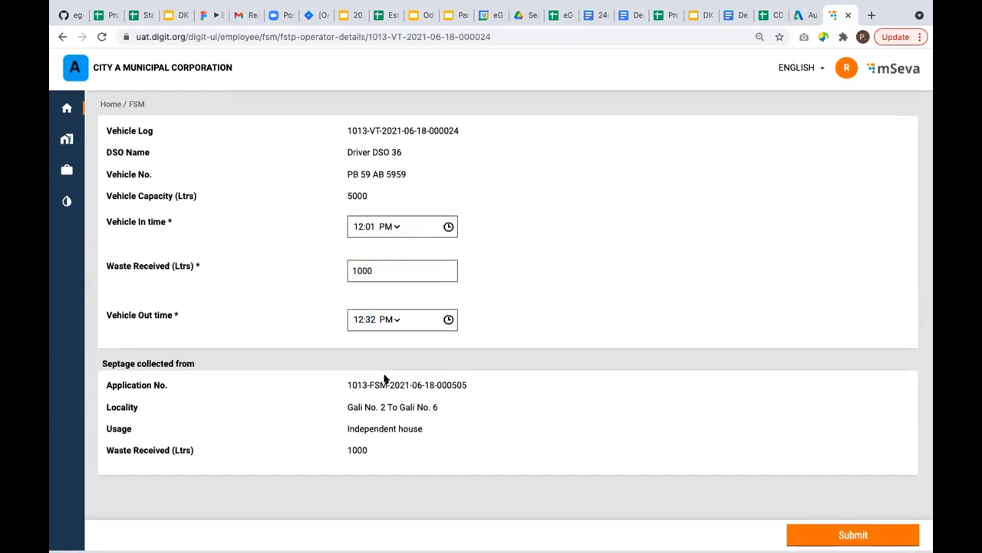
left_click_drag(347, 383, 415, 448)
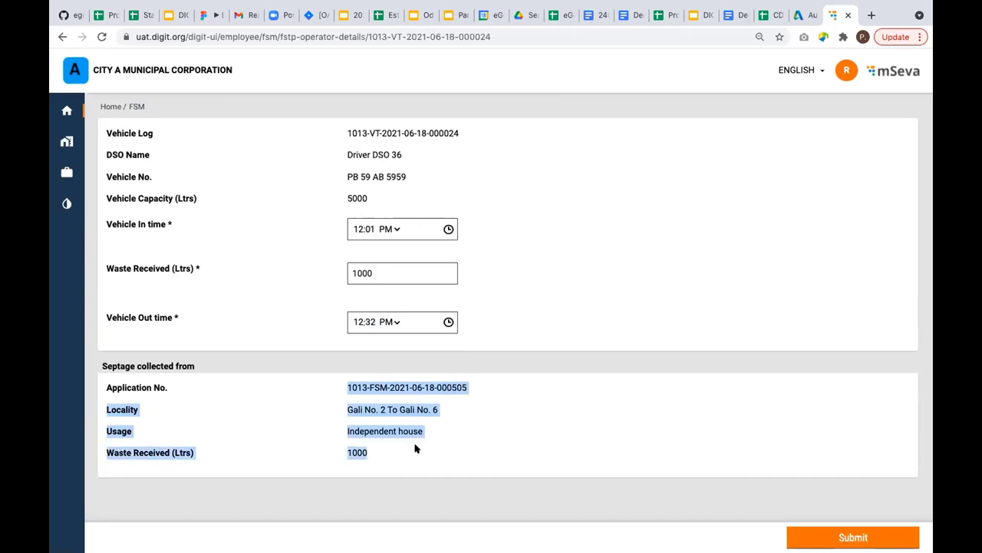
left_click(490, 442)
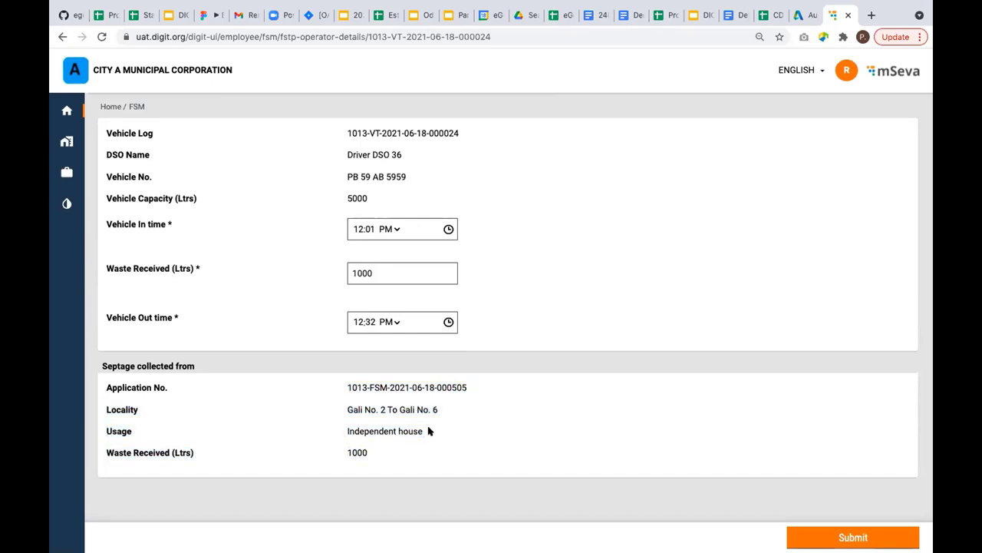
left_click(860, 536)
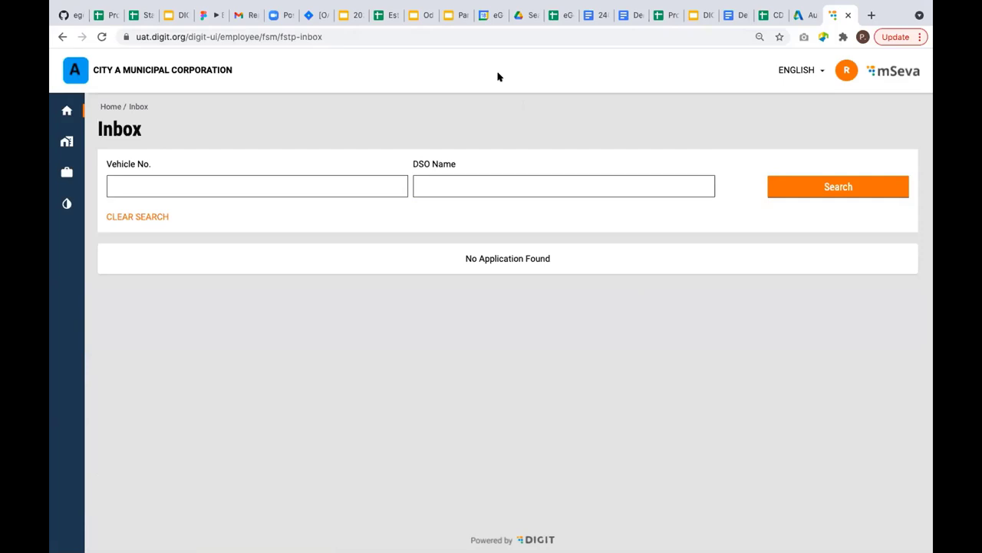
key("ctrl+Right")
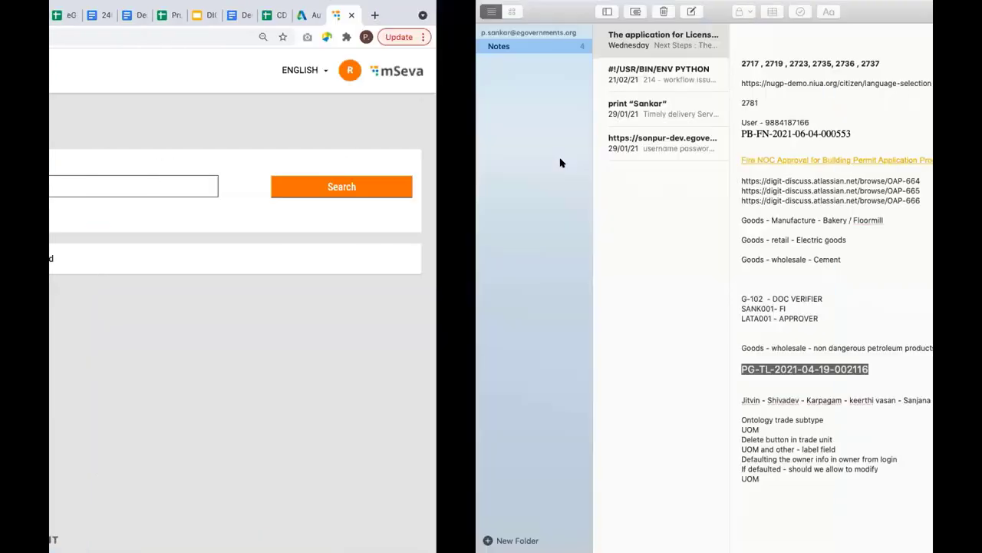
key("ctrl+Left")
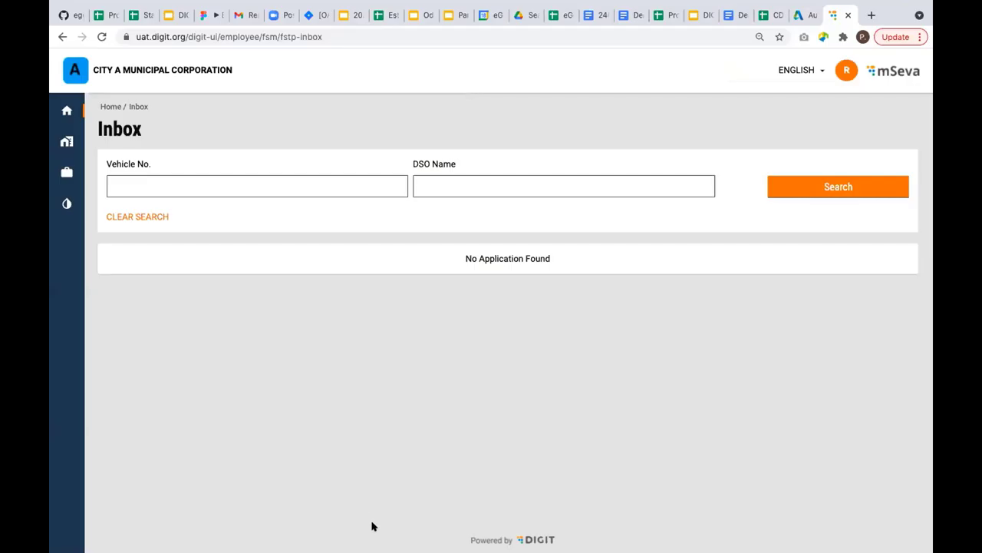
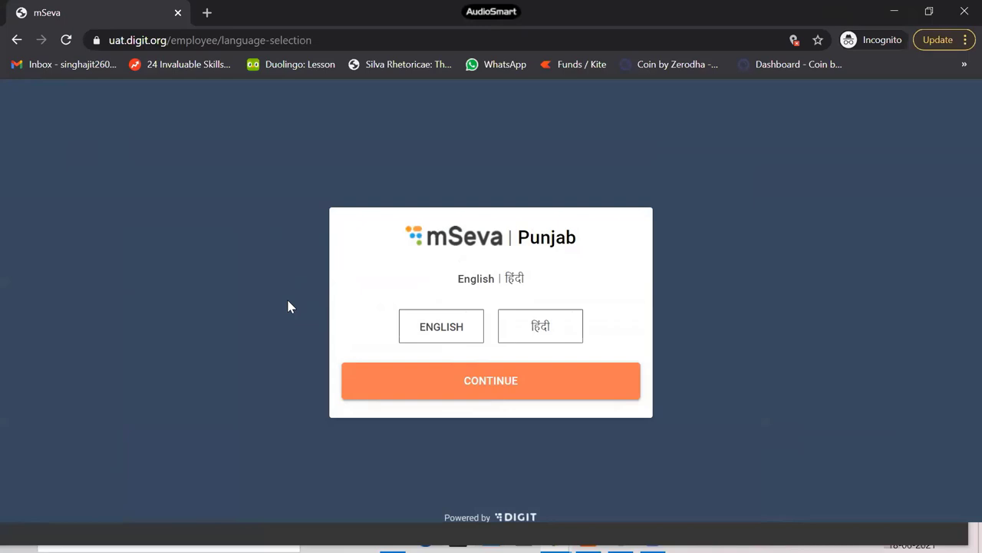
Log in in English with the employee user name and password, choosing City A.
left_click(424, 324)
left_click(488, 384)
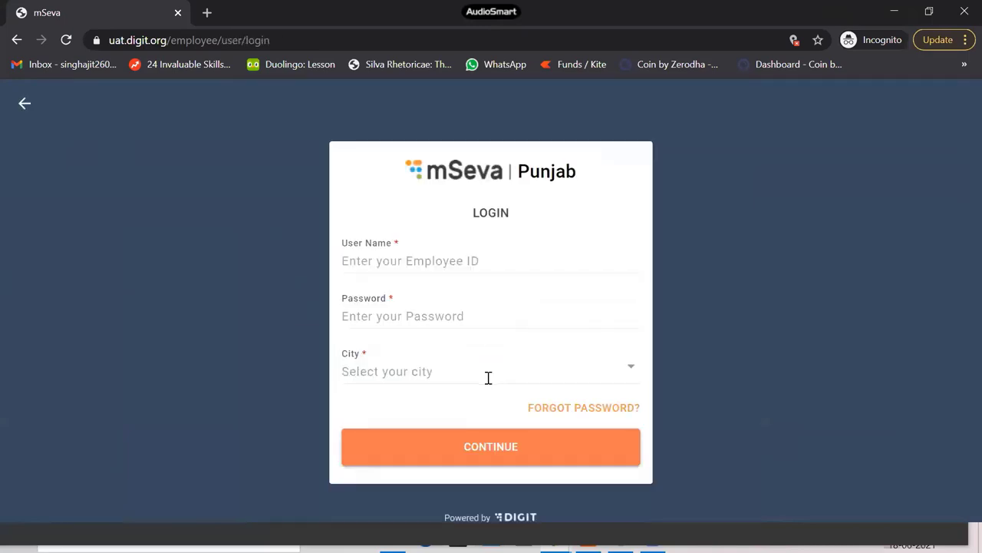
left_click(409, 260)
type("MCS1")
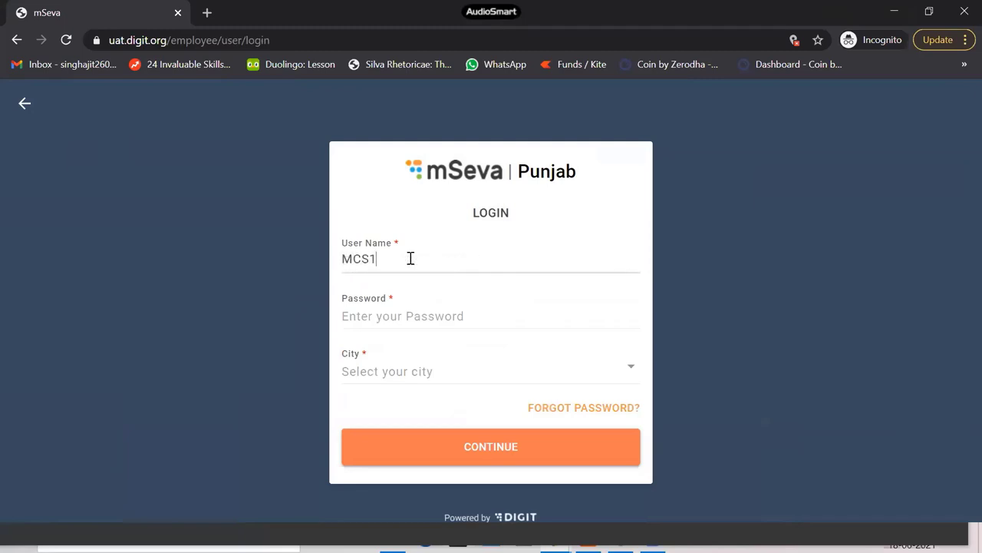
key("Tab")
type("••••")
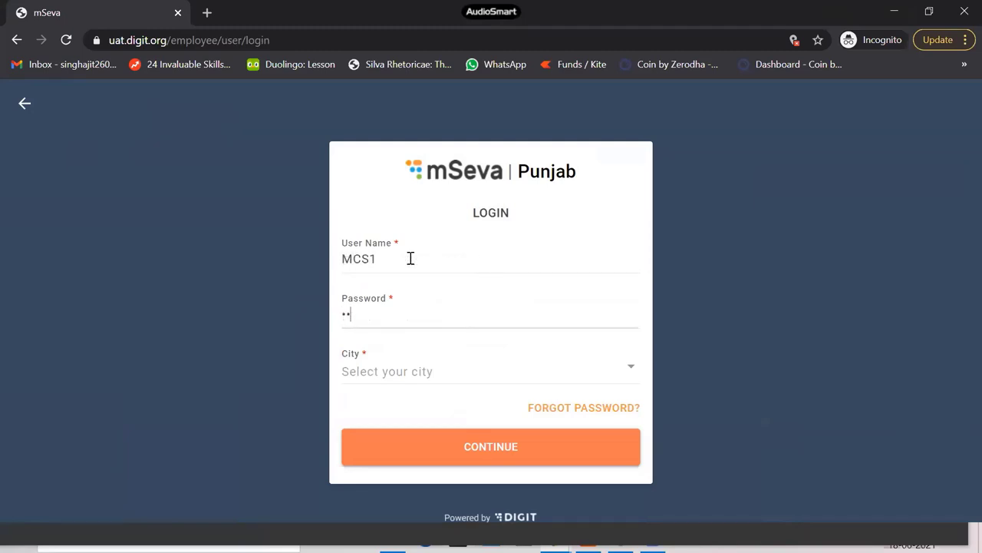
type("••••")
left_click(432, 378)
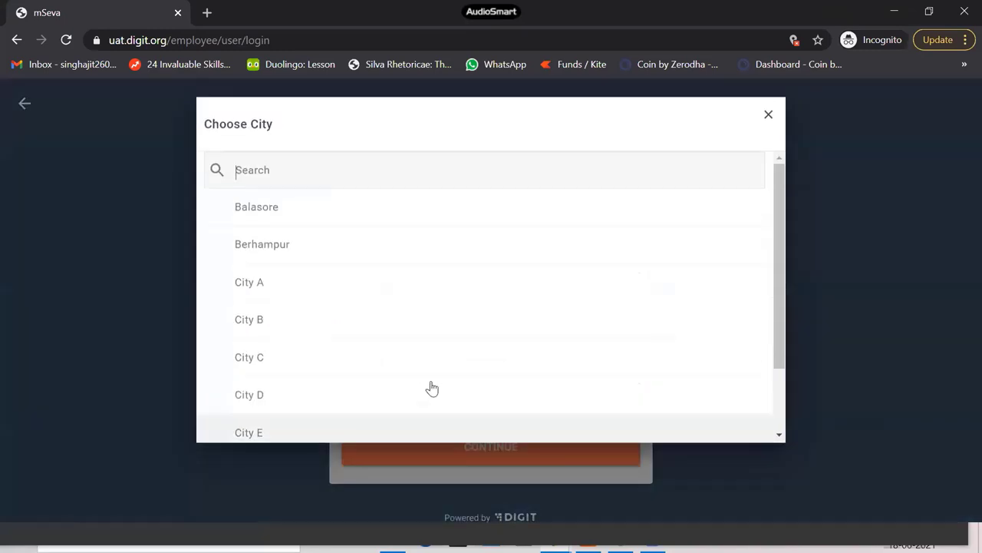
left_click(328, 300)
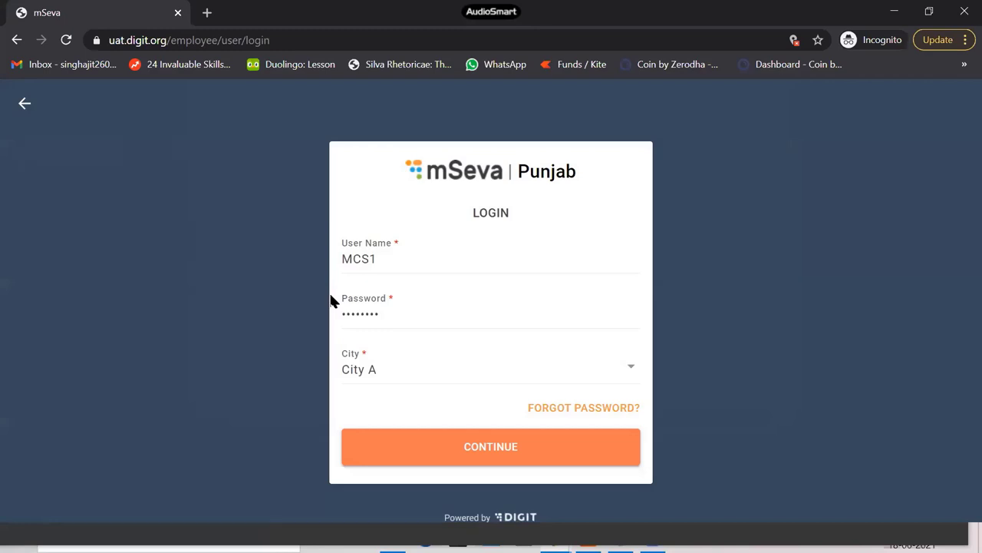
left_click(434, 448)
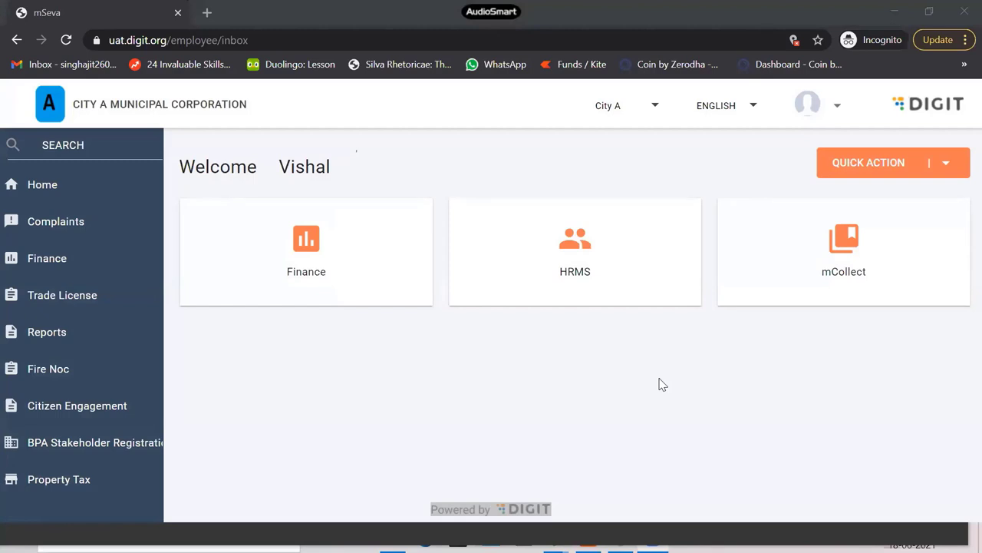
Open the mCollect module from the employee home page.
left_click(877, 268)
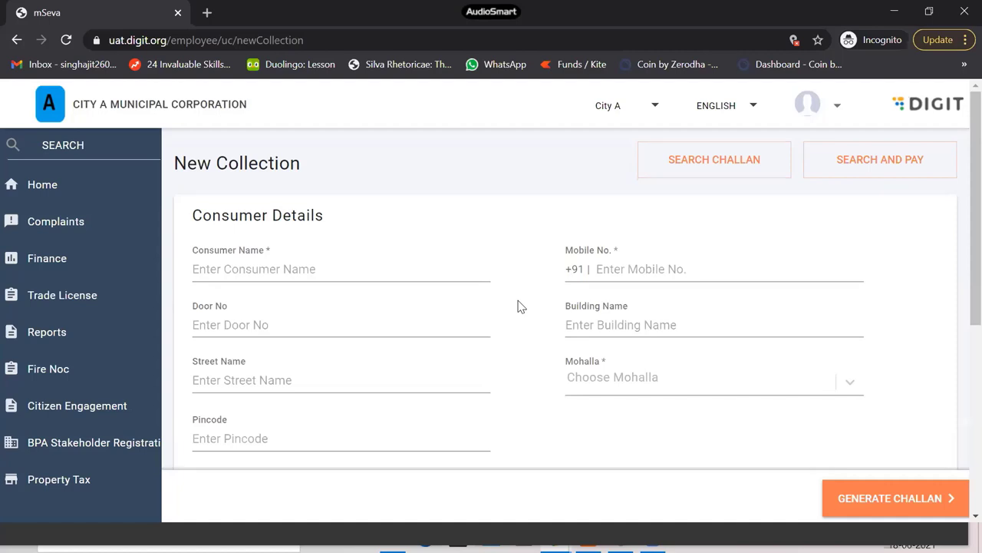
Autofill the consumer's name, mobile number and address, removing the duplicate +91 prefix.
left_click(375, 275)
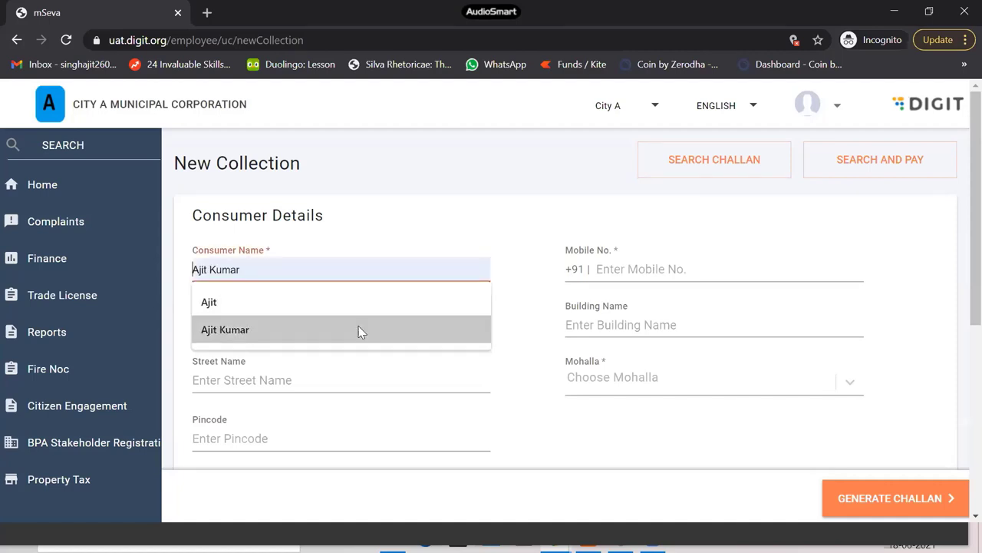
left_click(358, 329)
left_click(652, 270)
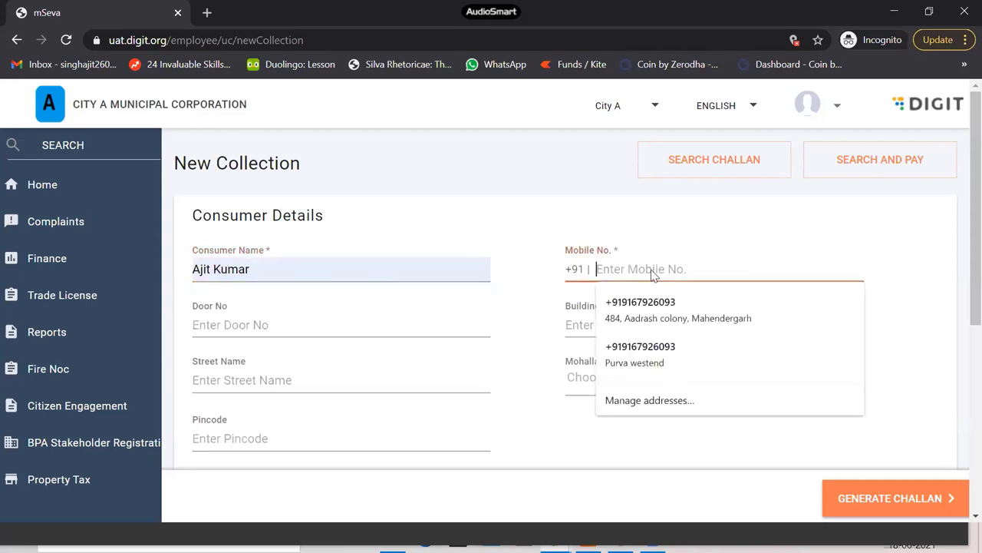
left_click(660, 309)
left_click_drag(617, 270, 595, 278)
key("BackSpace")
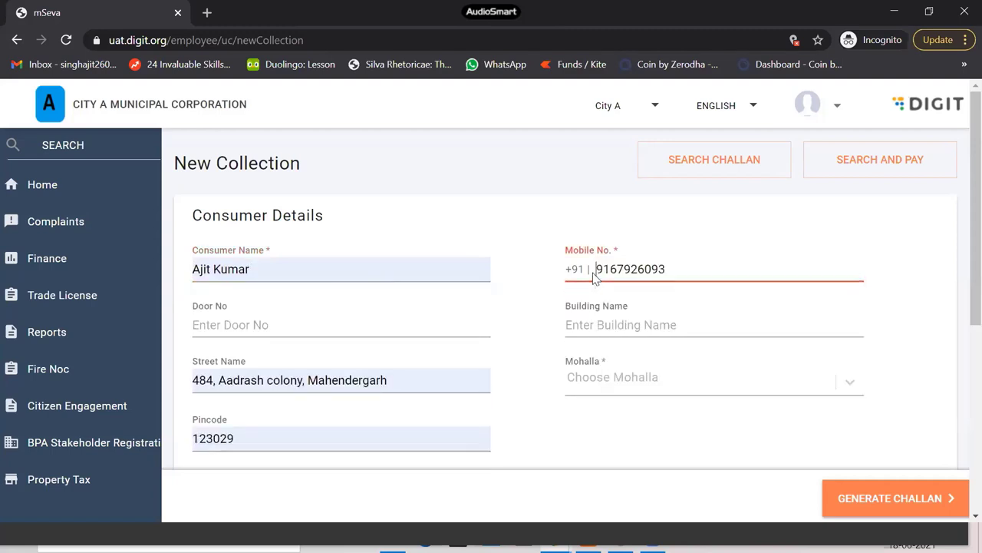
Set the Mohalla to 120' Road.
left_click(595, 378)
scroll(595, 379, "down", 2)
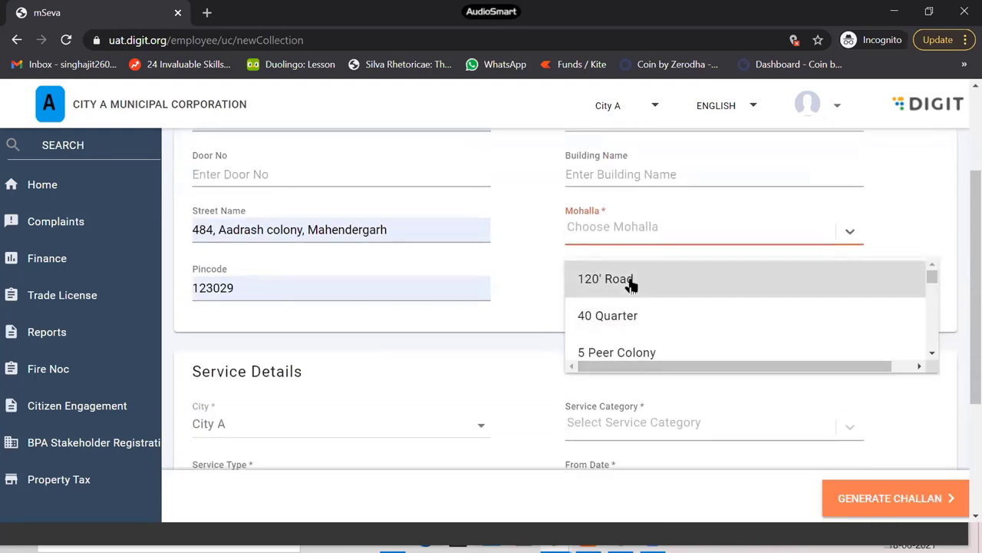
left_click(629, 280)
scroll(548, 234, "up", 2)
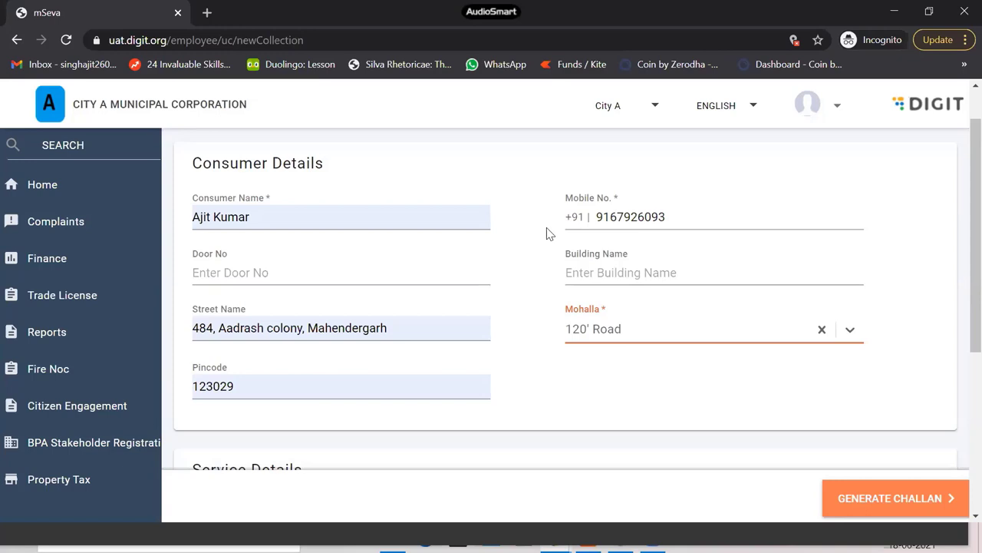
scroll(547, 234, "down", 3)
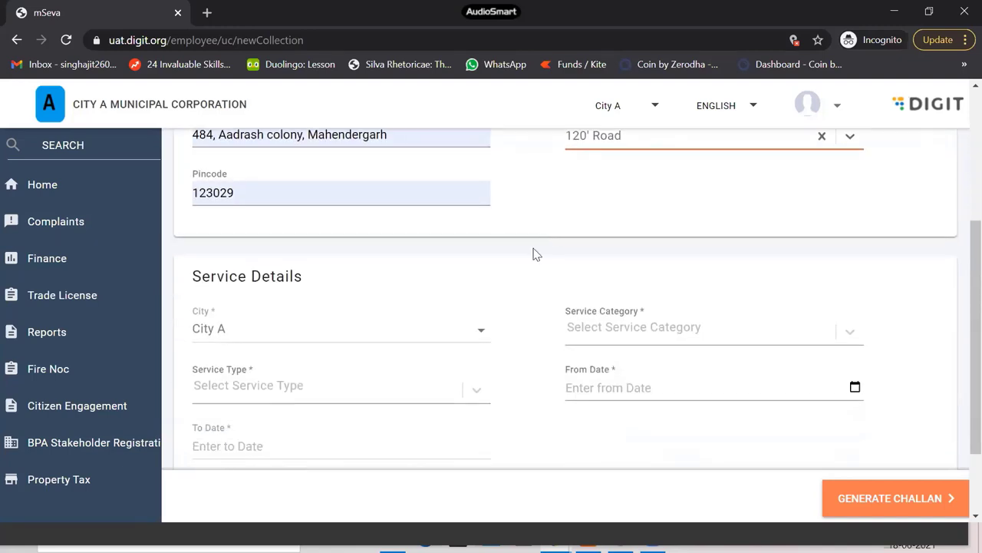
Choose Advertisement Fee (OMD) as service category, correcting an initial Admin Fees pick.
left_click(620, 343)
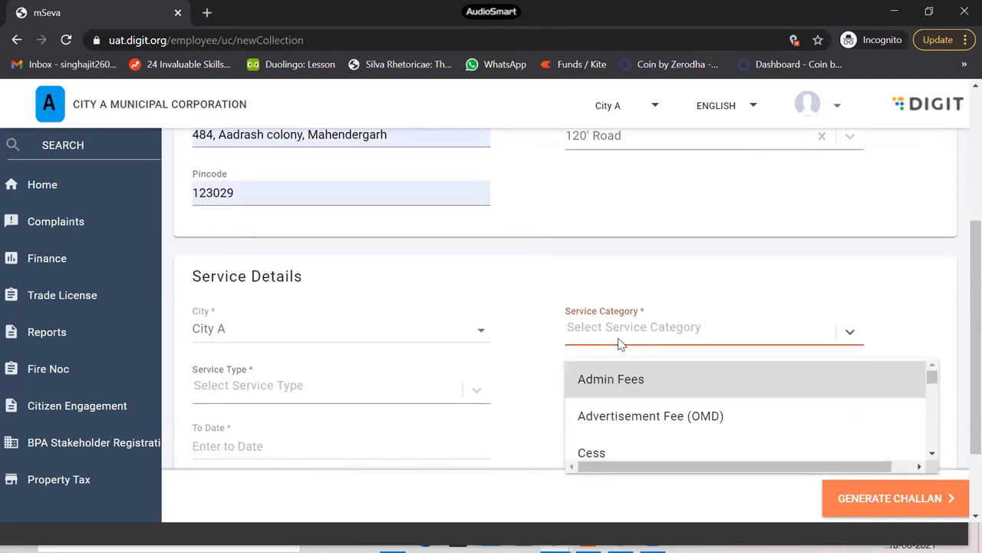
scroll(620, 343, "down", 2)
left_click(633, 273)
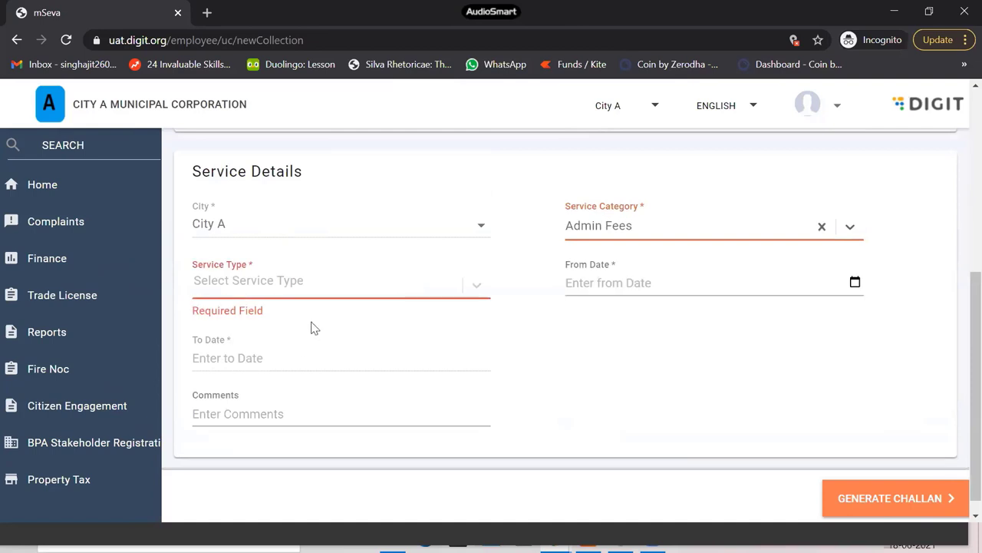
left_click(604, 225)
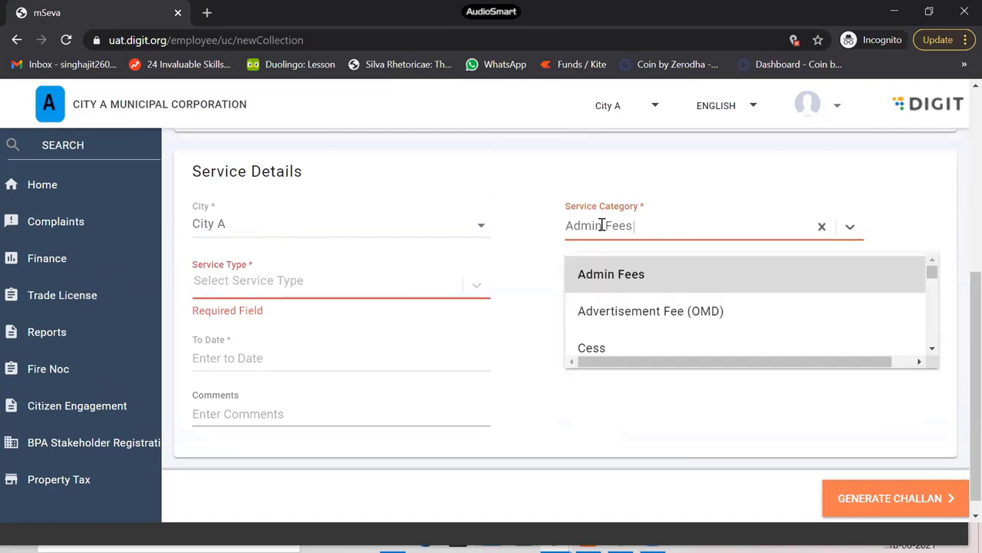
left_click(623, 310)
left_click(485, 288)
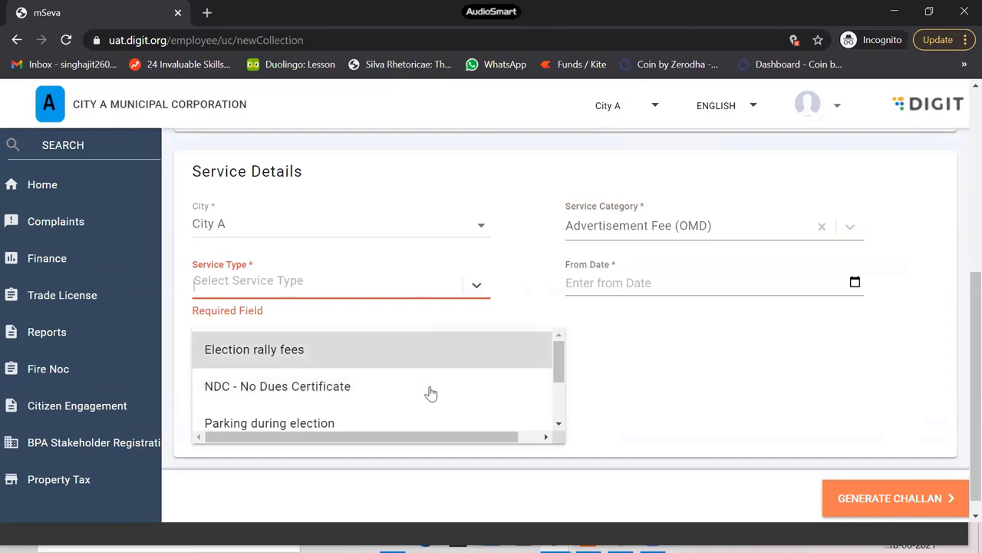
left_click(574, 346)
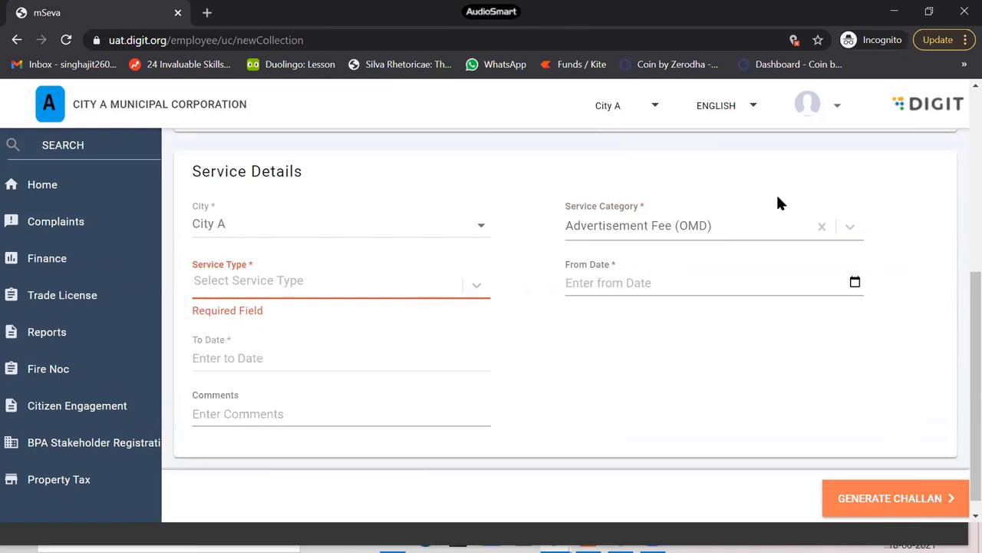
Clear the service category and reselect Advertisement Fee (OMD).
left_click(822, 226)
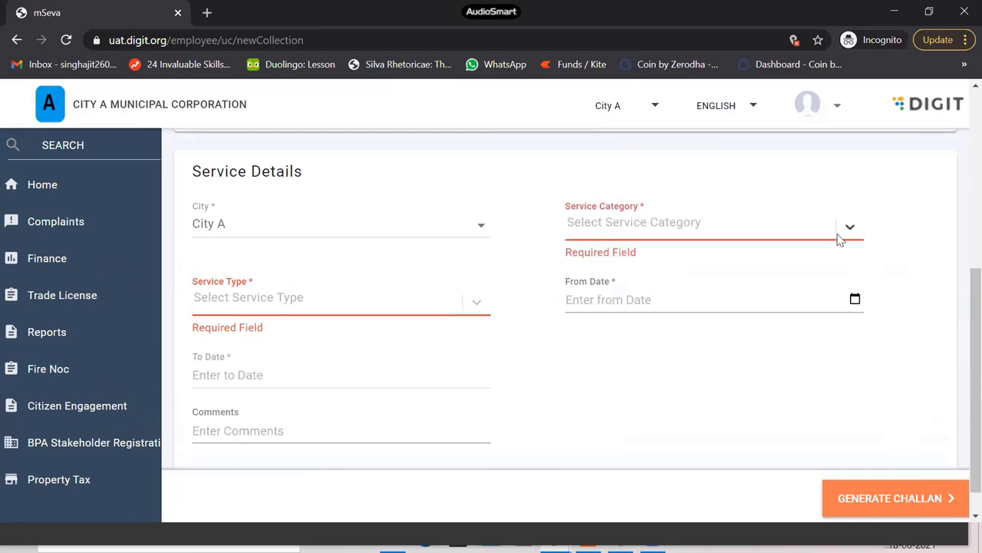
left_click(849, 227)
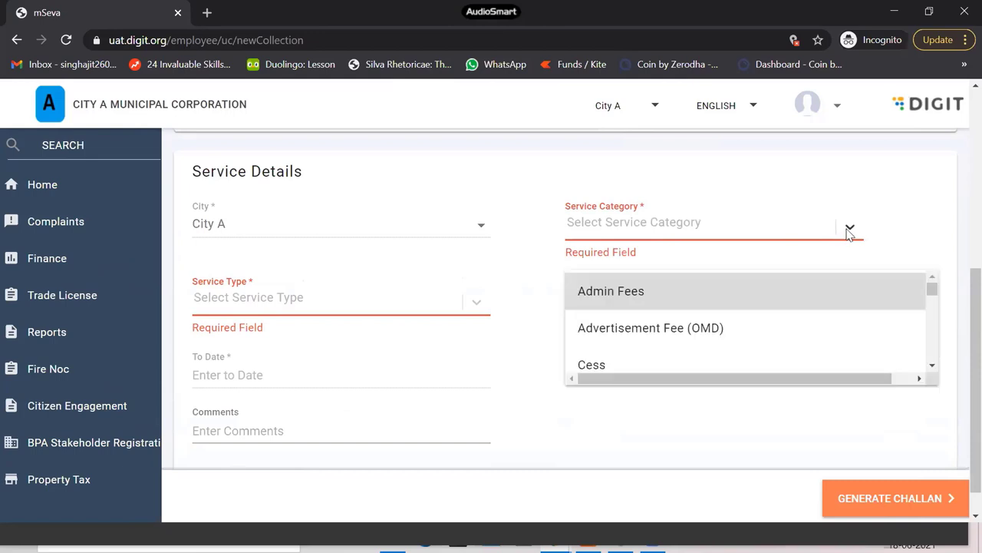
left_click(793, 330)
left_click(482, 287)
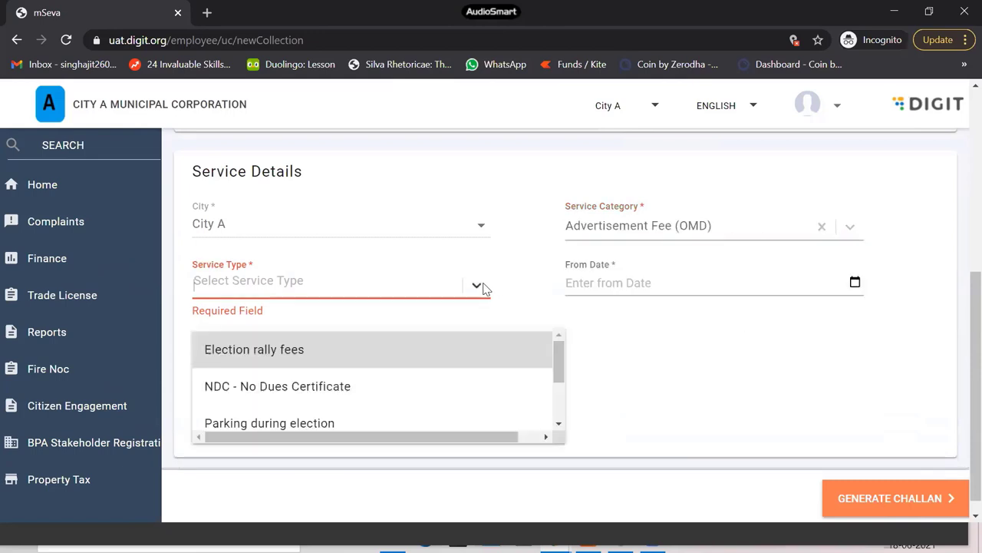
left_click(449, 351)
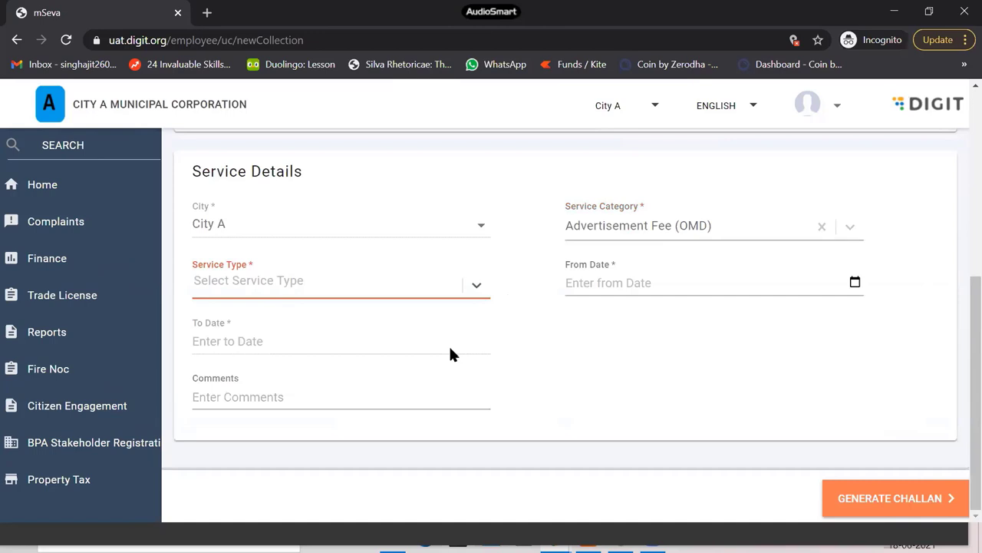
left_click(571, 344)
scroll(570, 345, "up", 5)
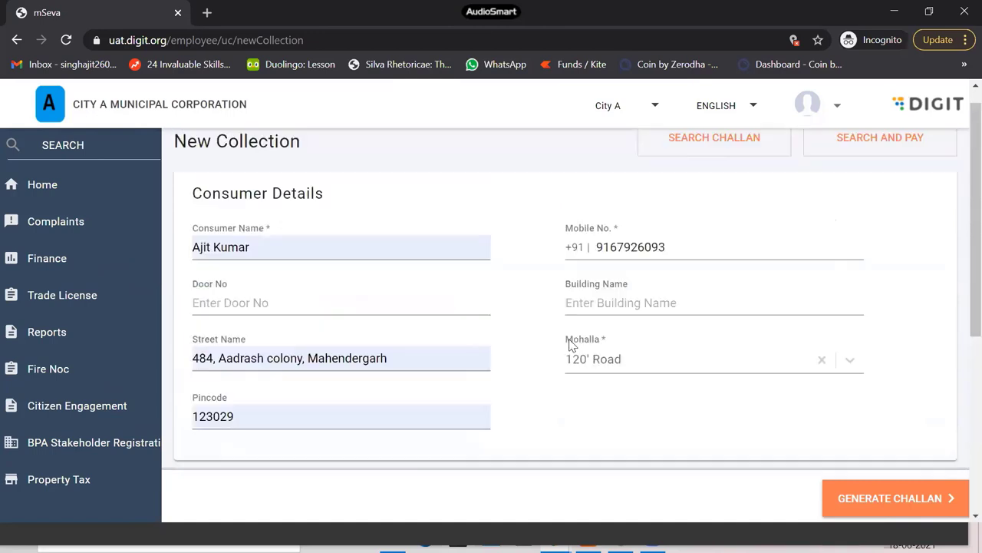
Reload the form and refill the consumer details, fixing the +91 and choosing Mohalla 120' Road.
key("F5")
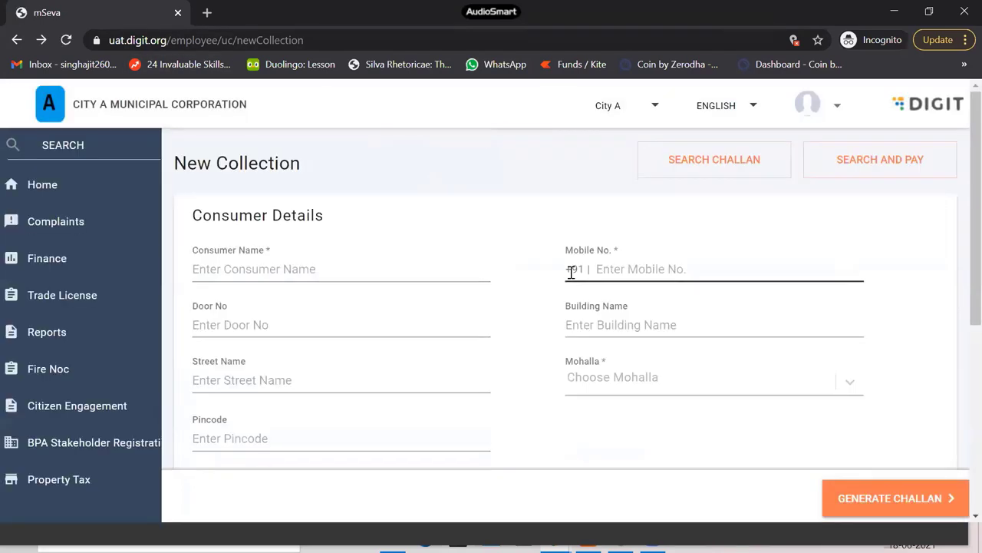
left_click(368, 268)
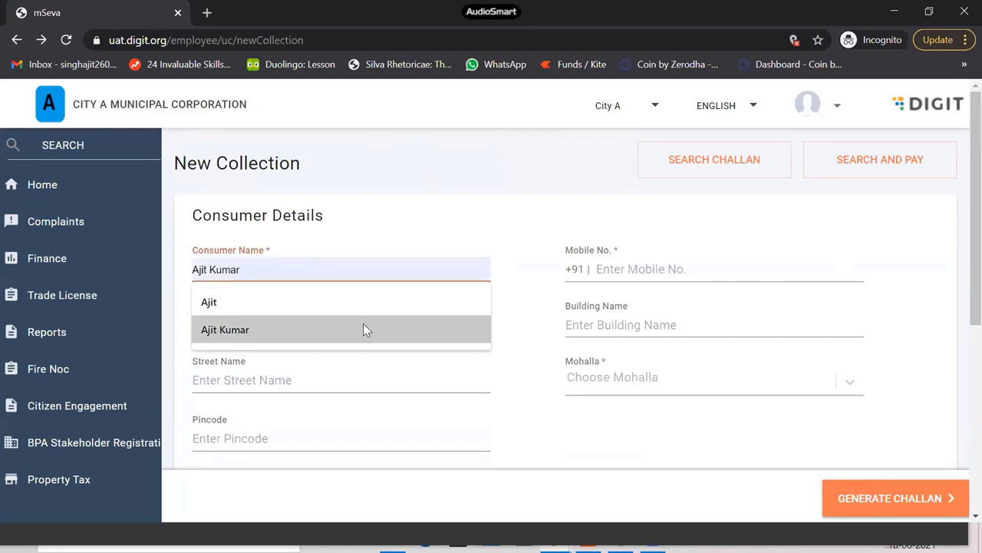
left_click(363, 329)
left_click(752, 267)
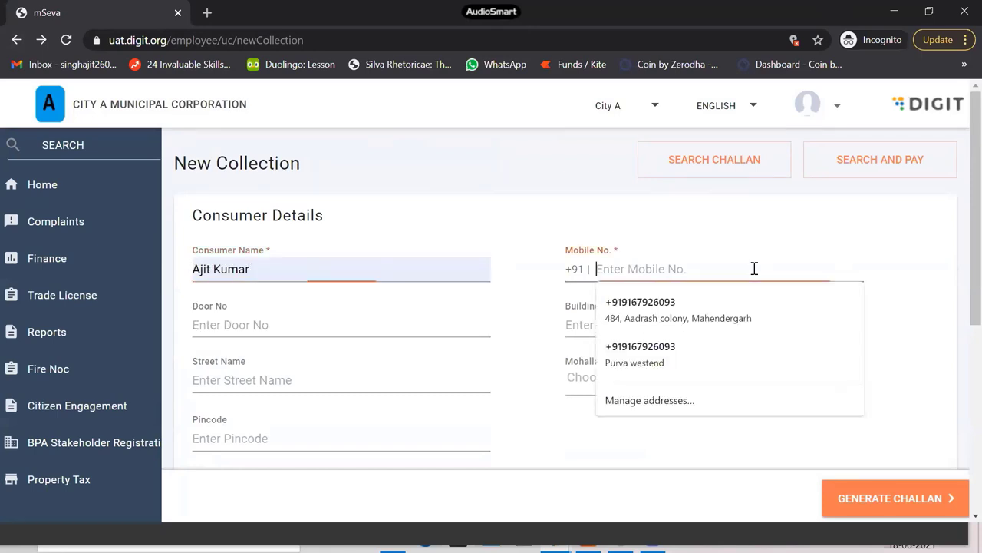
left_click(755, 307)
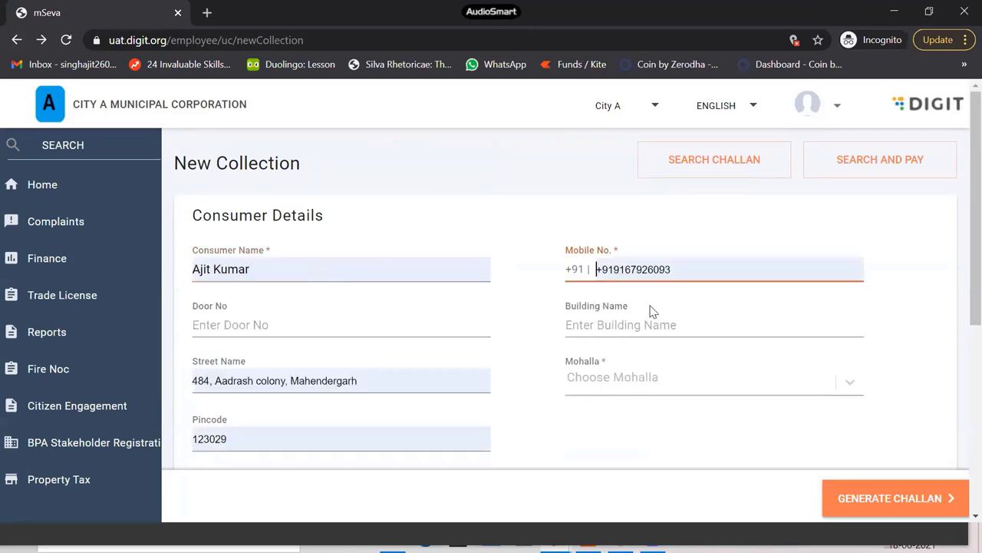
left_click(616, 269)
key("BackSpace")
key("BackSpace")
key("BackSpace")
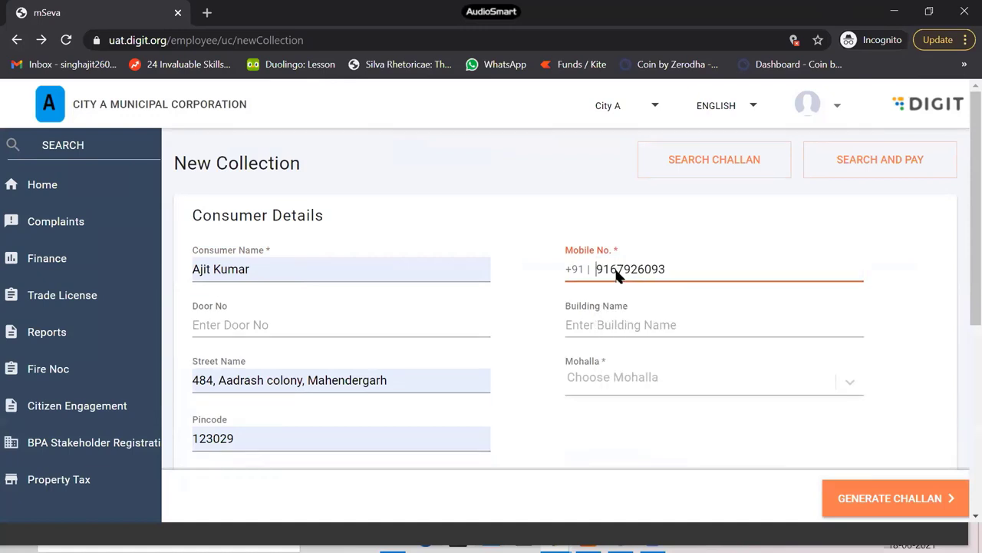
left_click(649, 376)
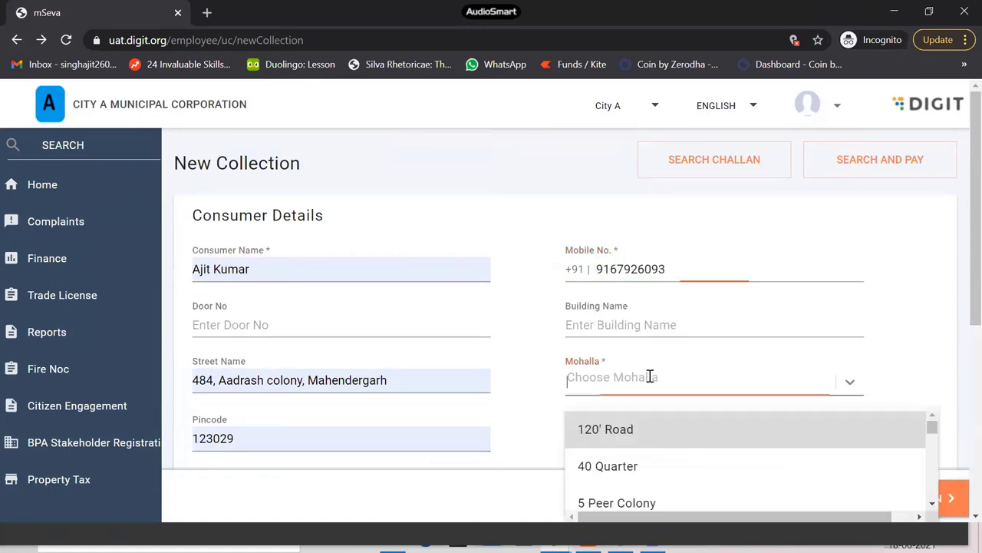
left_click(647, 430)
scroll(647, 430, "down", 5)
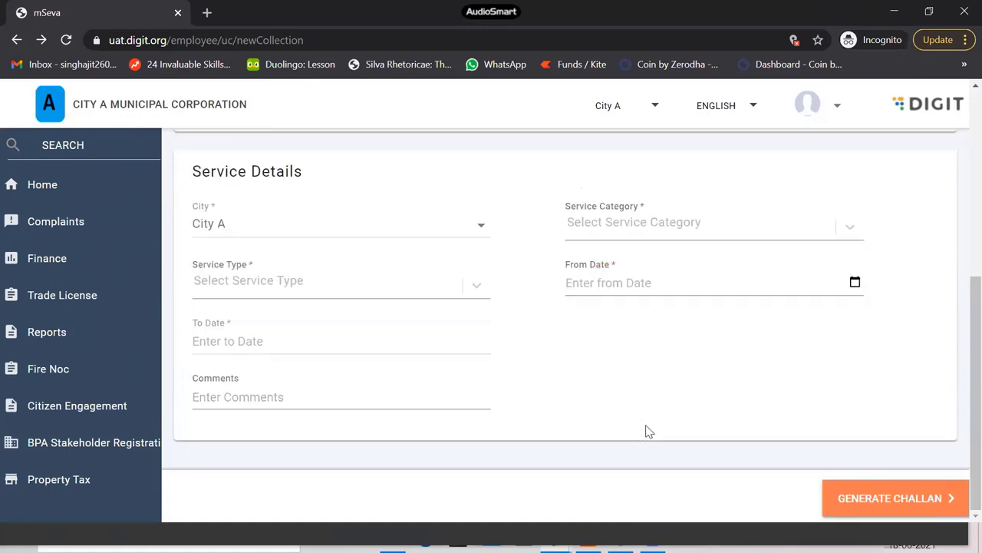
Set category Advertisement Fee (OMD), type Hoardings, and period 01-06-2021 to 08-07-2021.
left_click(728, 228)
left_click(723, 313)
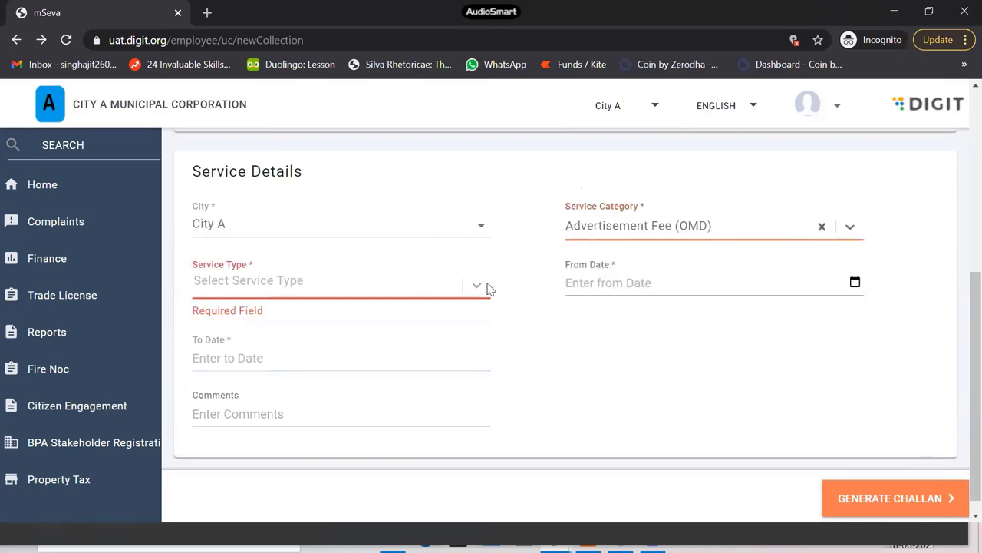
left_click(489, 289)
left_click(458, 386)
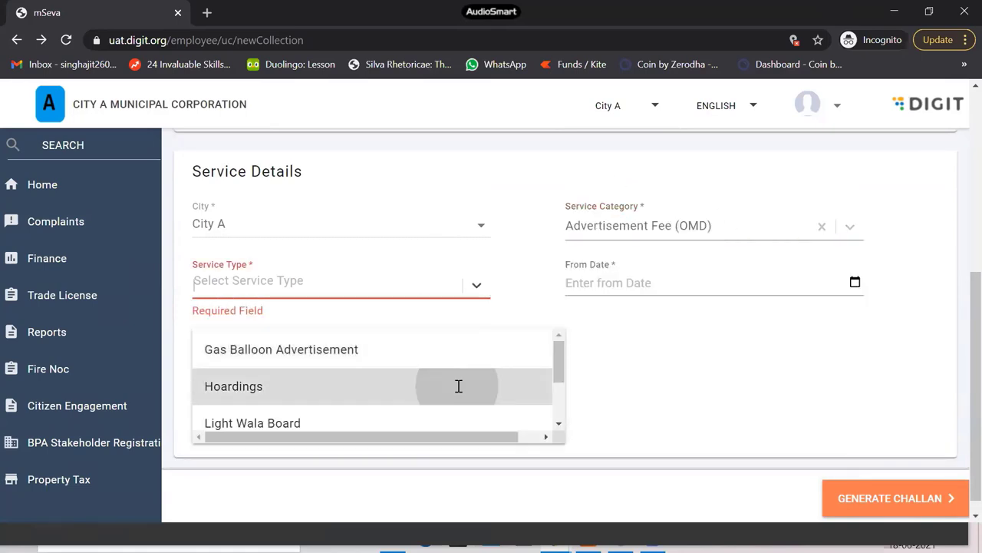
left_click(669, 284)
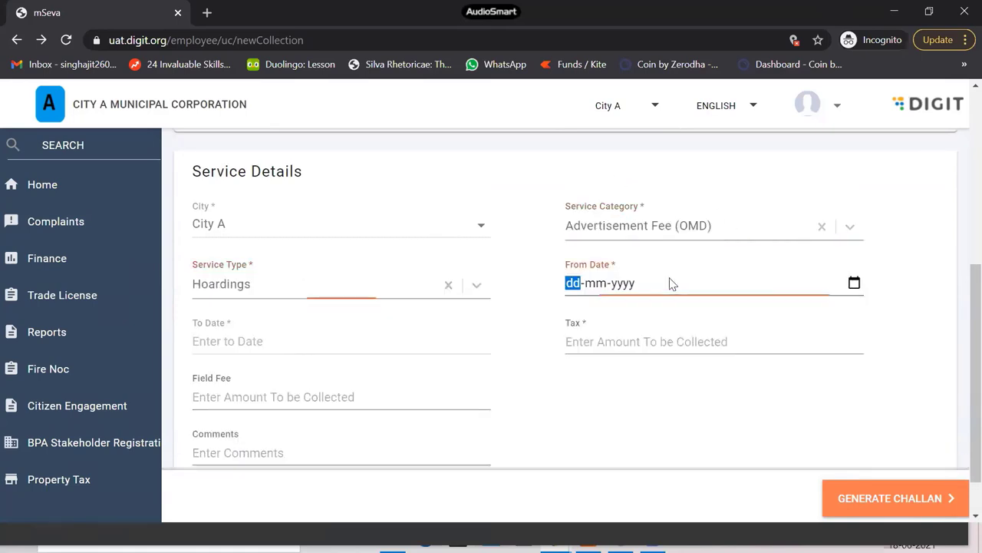
left_click(855, 284)
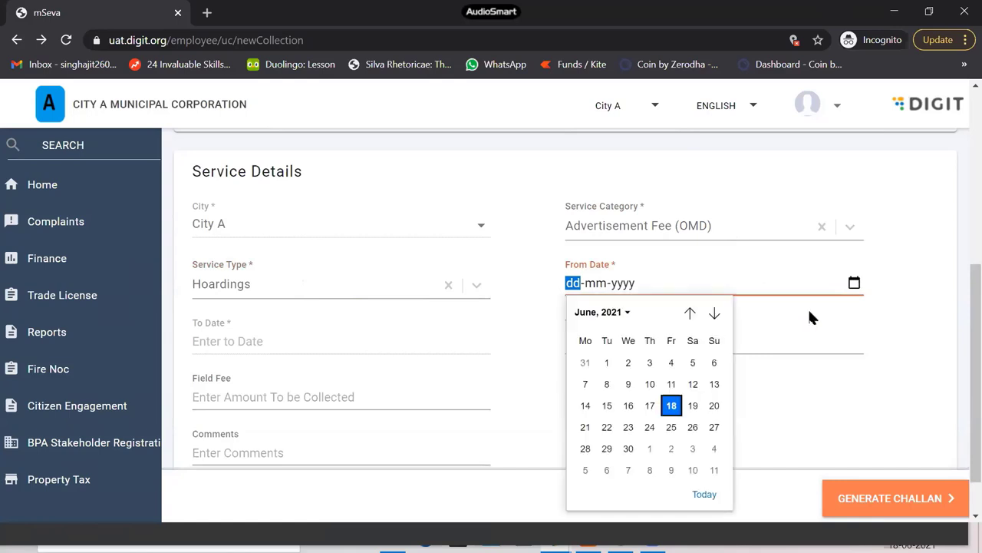
left_click(606, 363)
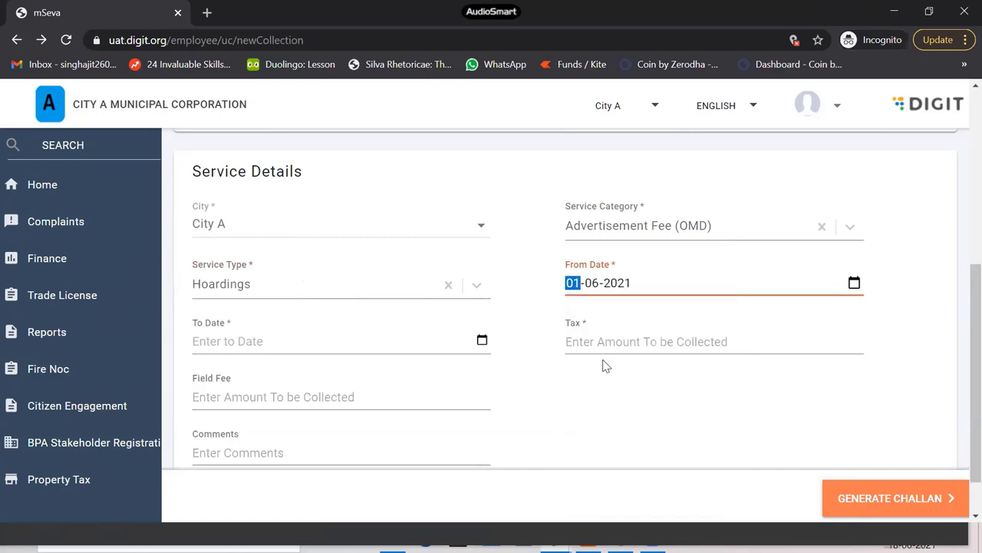
left_click(482, 345)
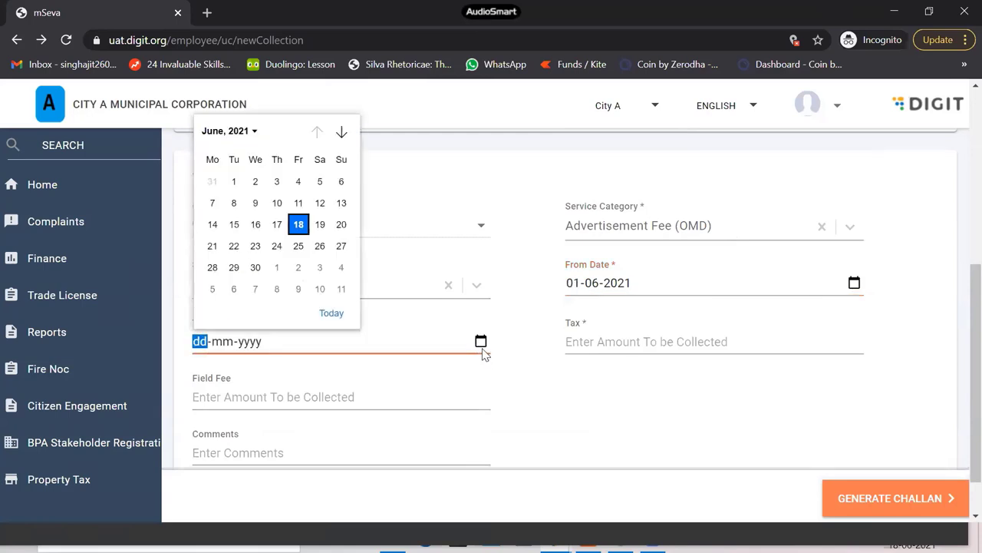
left_click(277, 288)
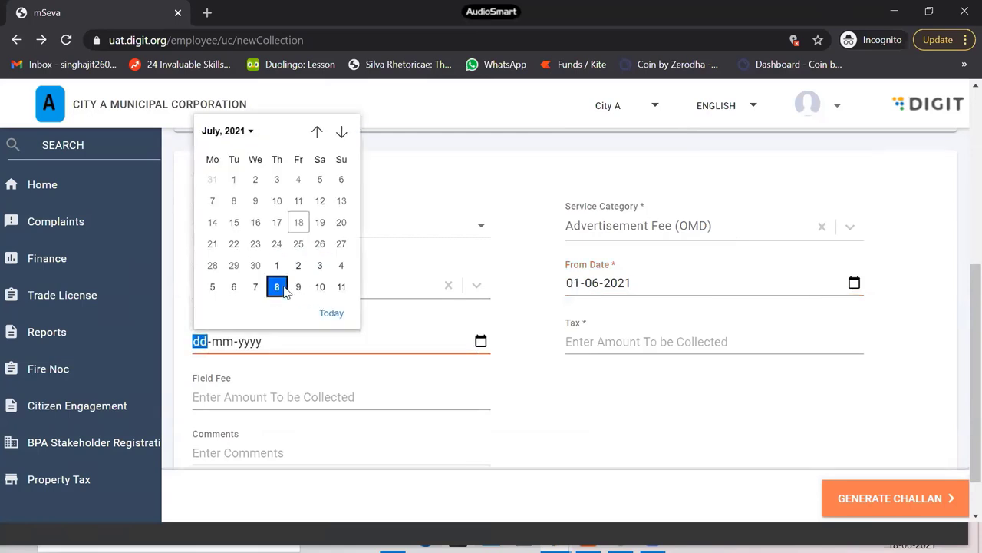
Enter tax 4000 and field fee 12, then generate the challan.
left_click(672, 341)
type("4000")
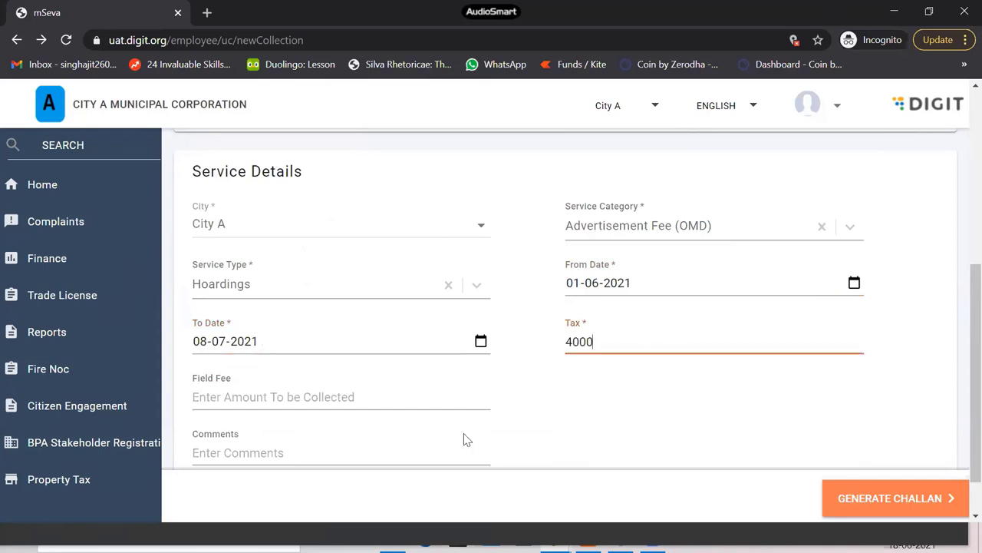
left_click(385, 399)
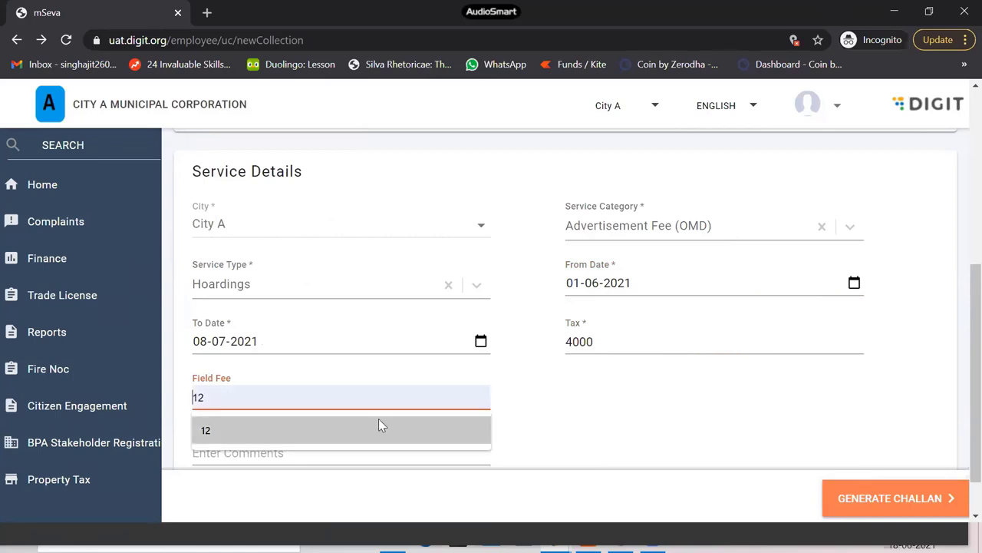
left_click(379, 418)
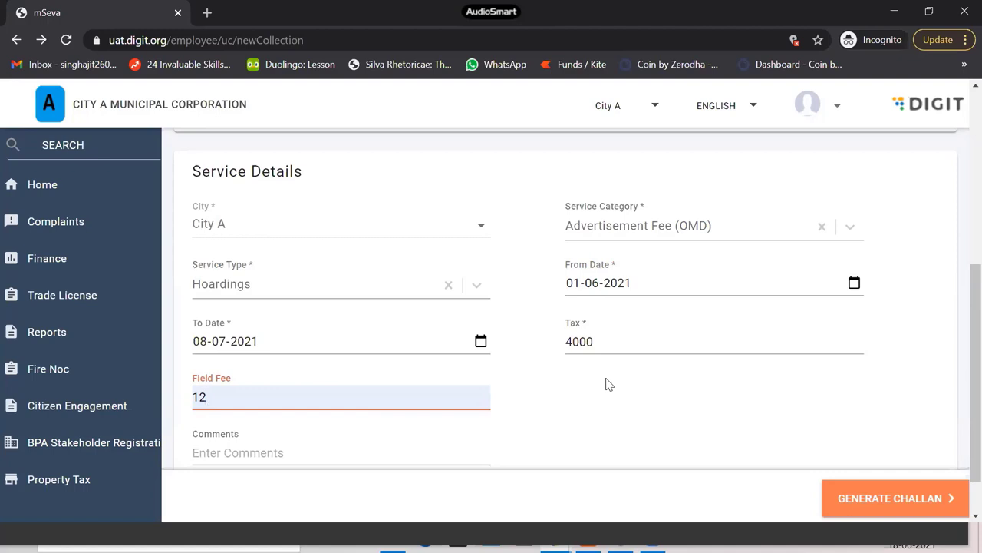
left_click(900, 497)
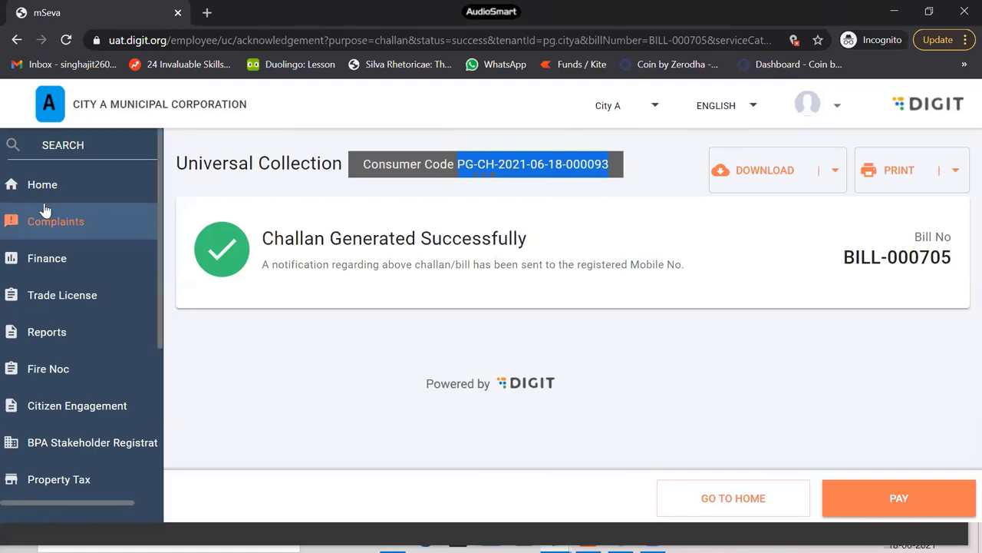
Search challans by the consumer's mobile number with service type Advertisement fee.
left_click(17, 188)
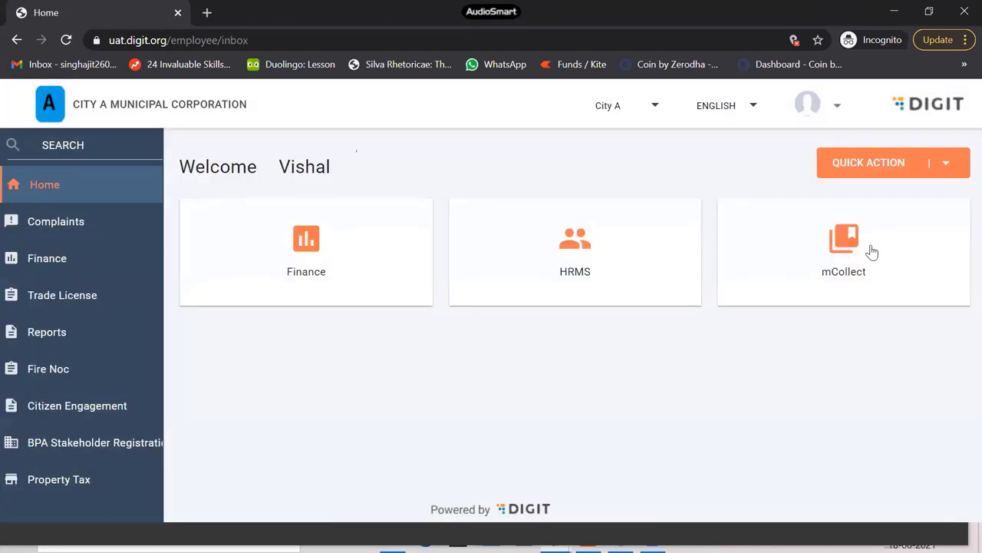
left_click(871, 251)
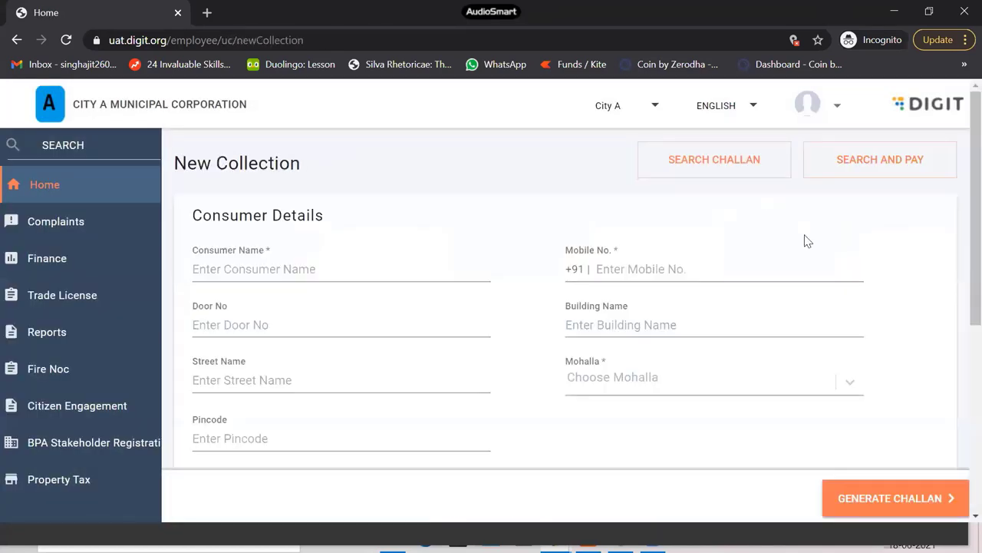
left_click(743, 162)
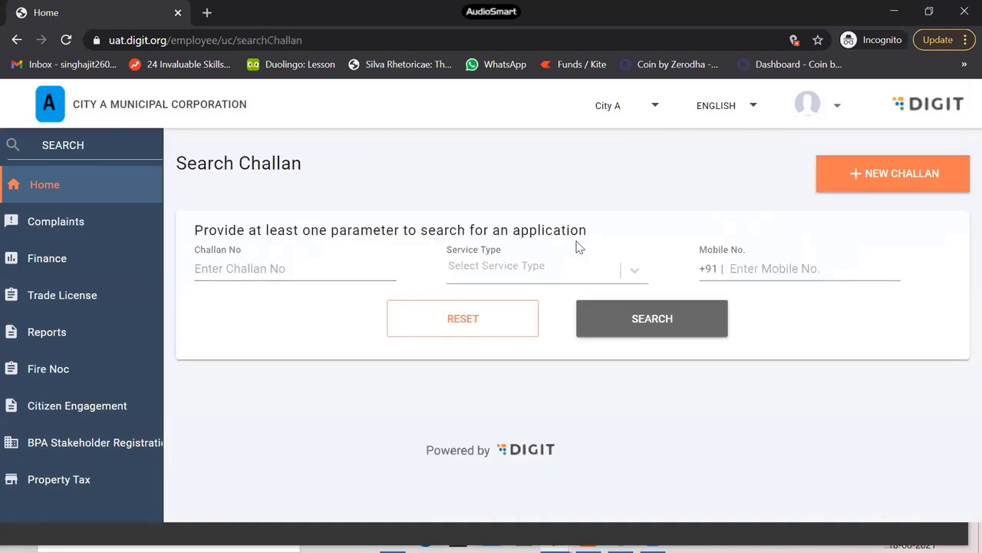
left_click(635, 271)
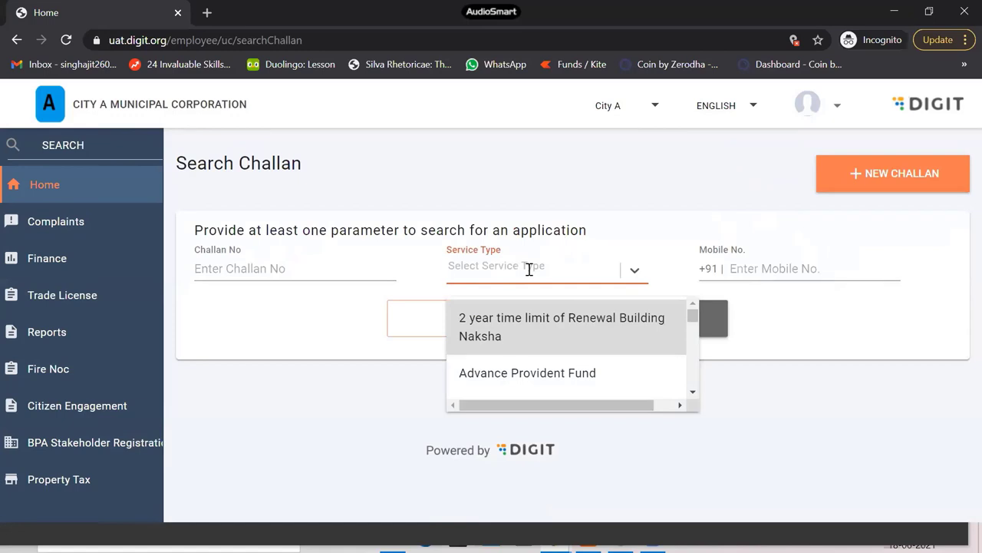
type("ad")
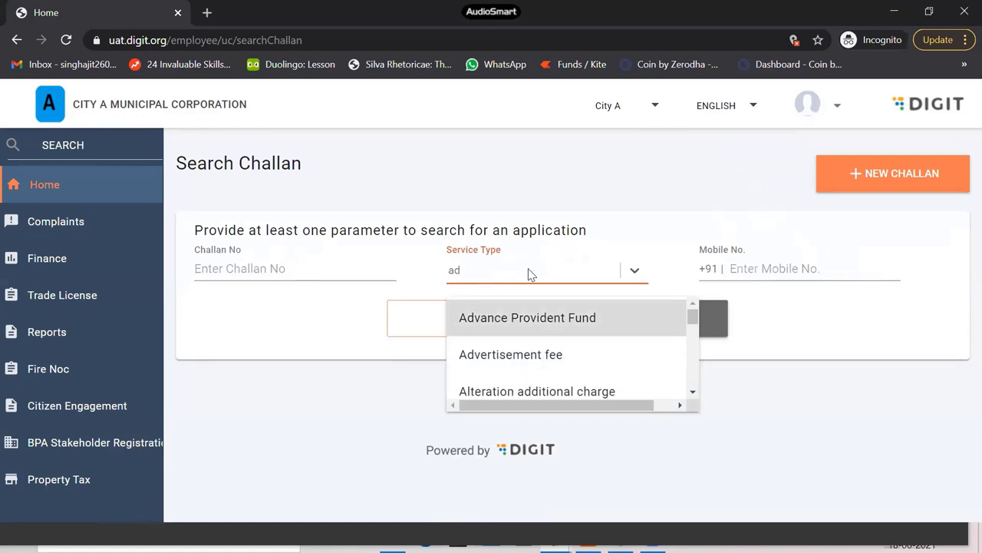
left_click(528, 355)
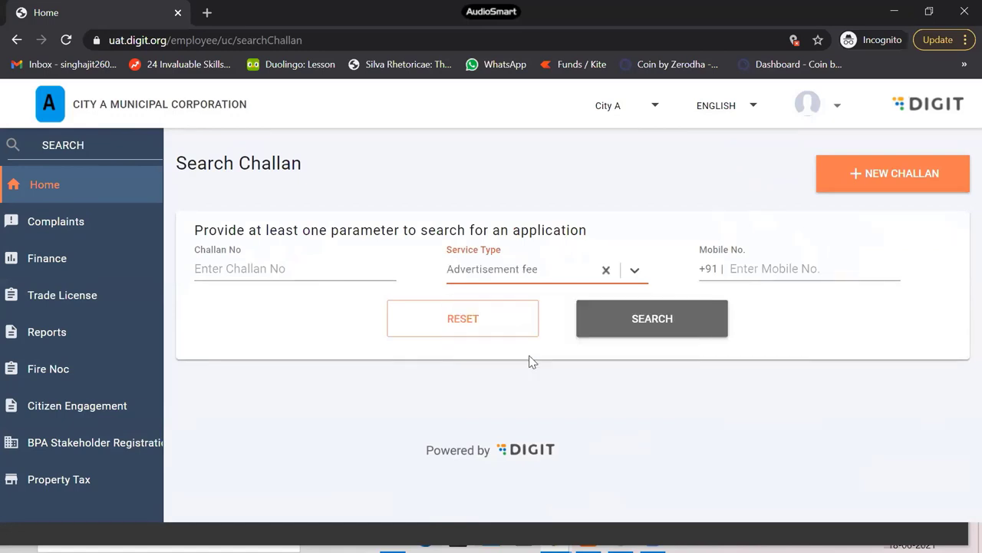
left_click(831, 266)
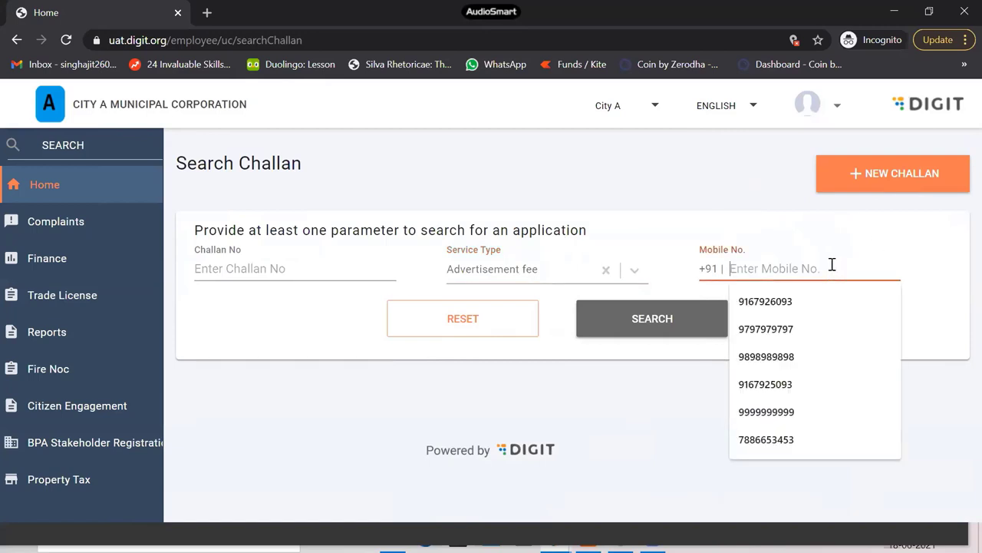
left_click(799, 307)
left_click(633, 315)
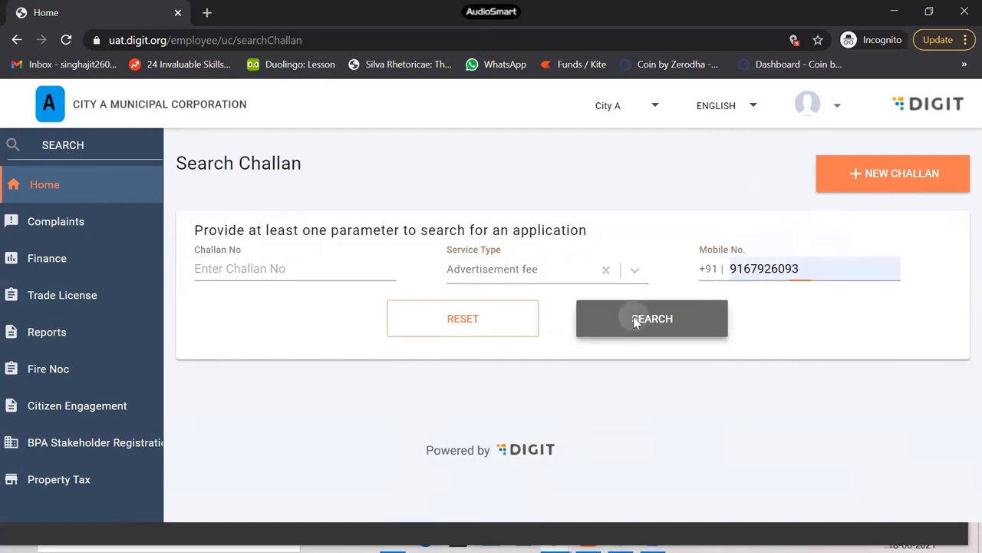
scroll(579, 416, "down", 1)
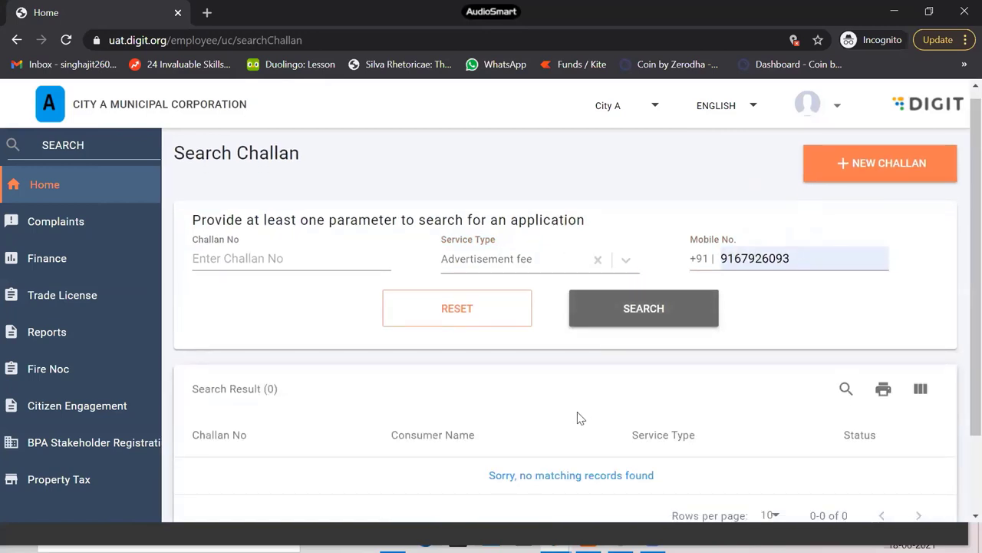
scroll(581, 417, "down", 1)
scroll(581, 417, "up", 1)
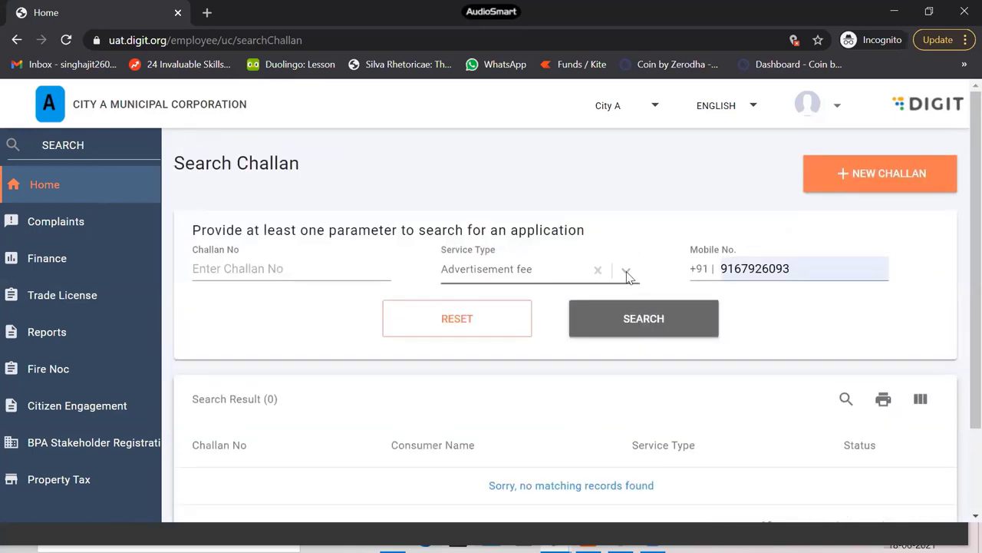
Rerun the search with service type Hoardings and open the first challan's details.
left_click(626, 274)
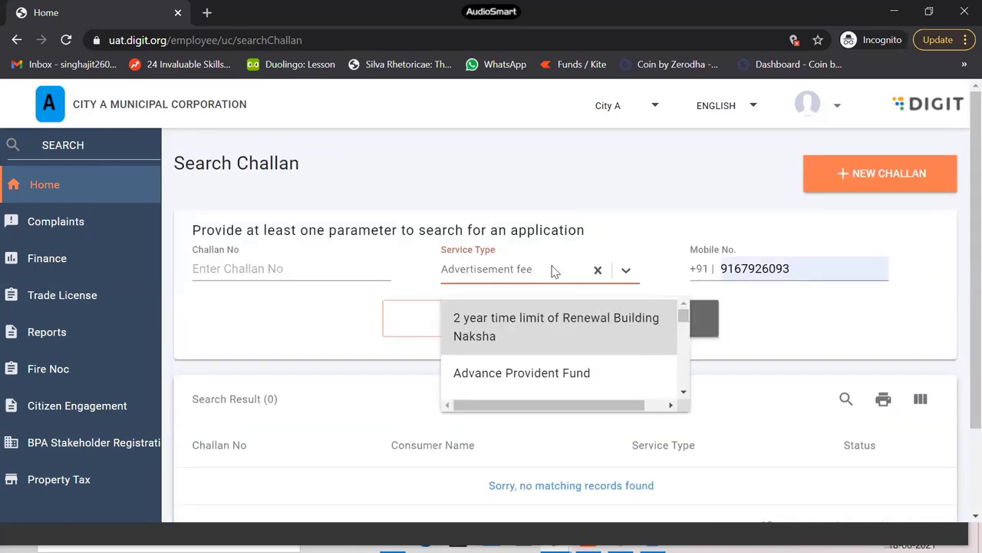
key("BackSpace")
type("H")
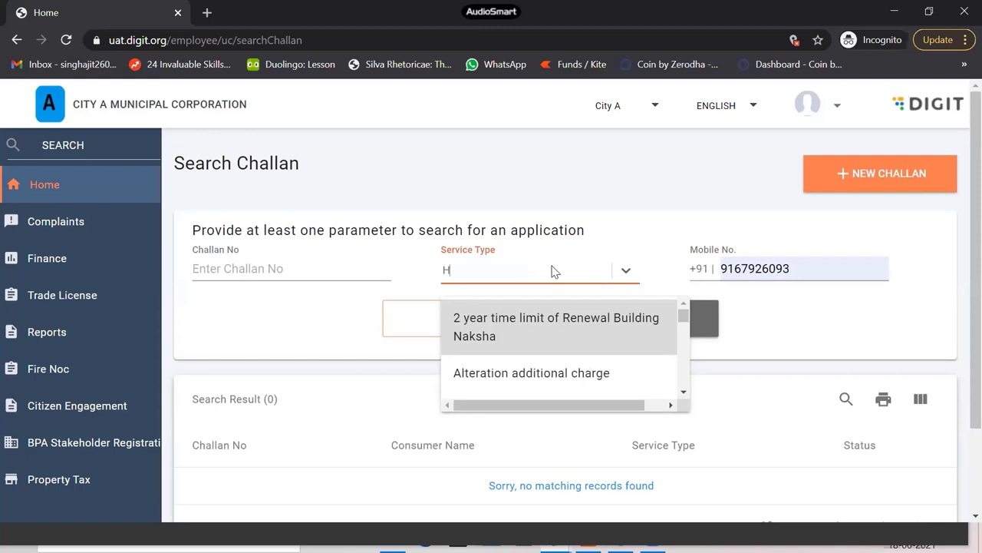
type("oa")
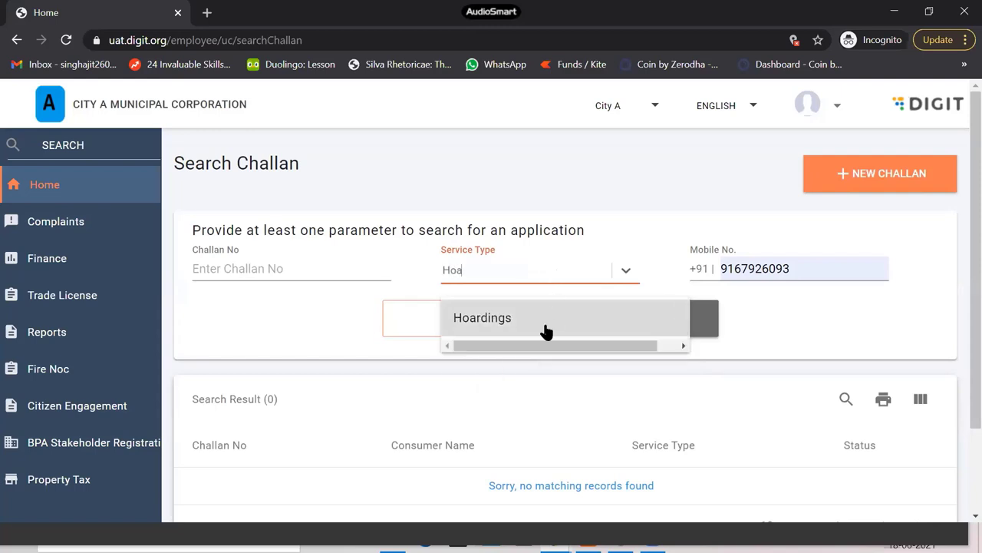
left_click(544, 331)
left_click(650, 318)
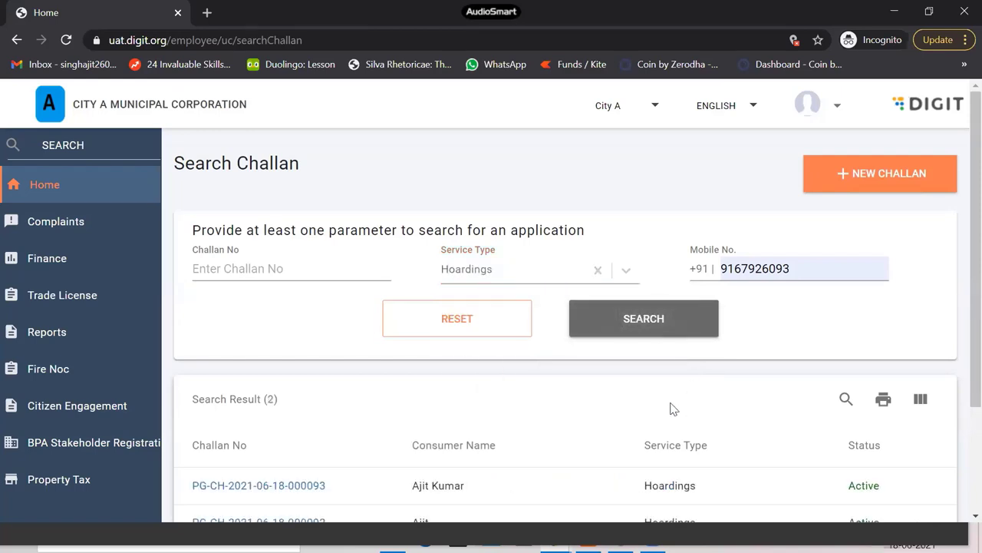
scroll(671, 408, "down", 2)
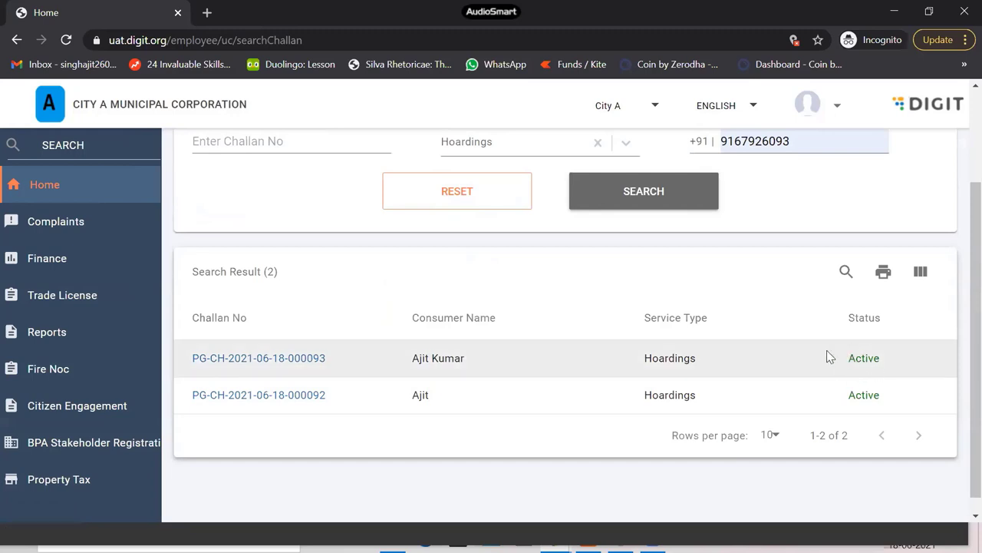
left_click(263, 357)
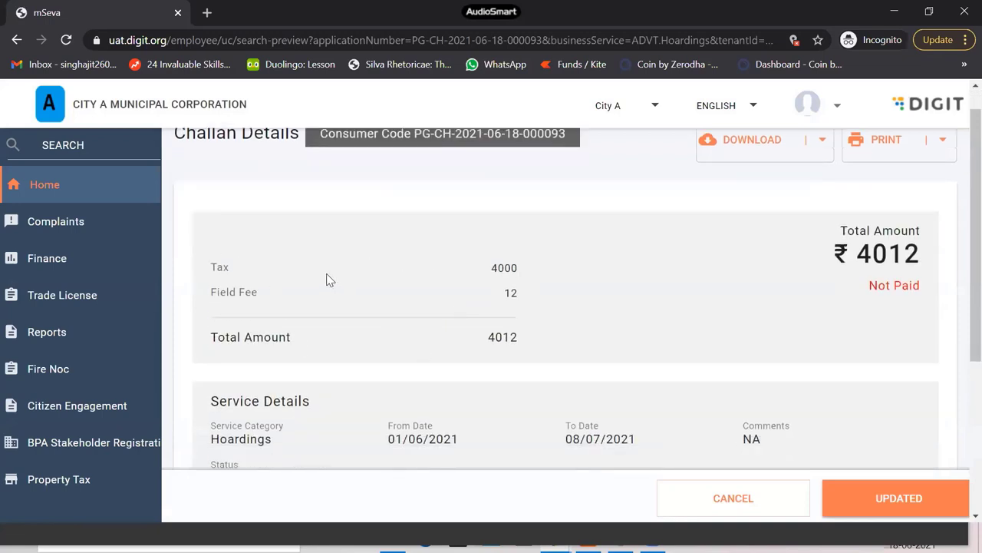
Open the Hoardings challan's edit form, then return to the Home dashboard without changes.
scroll(911, 335, "down", 1)
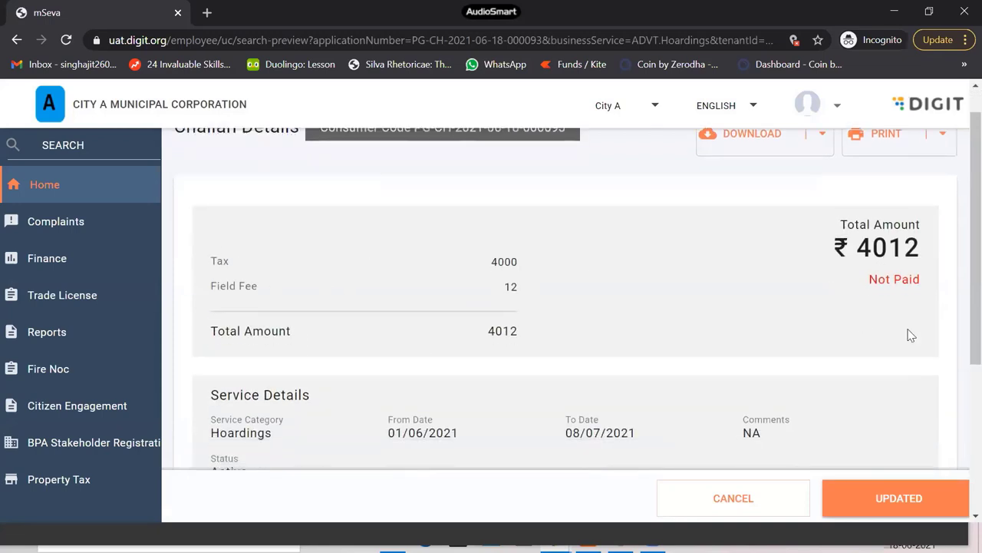
scroll(473, 356, "down", 3)
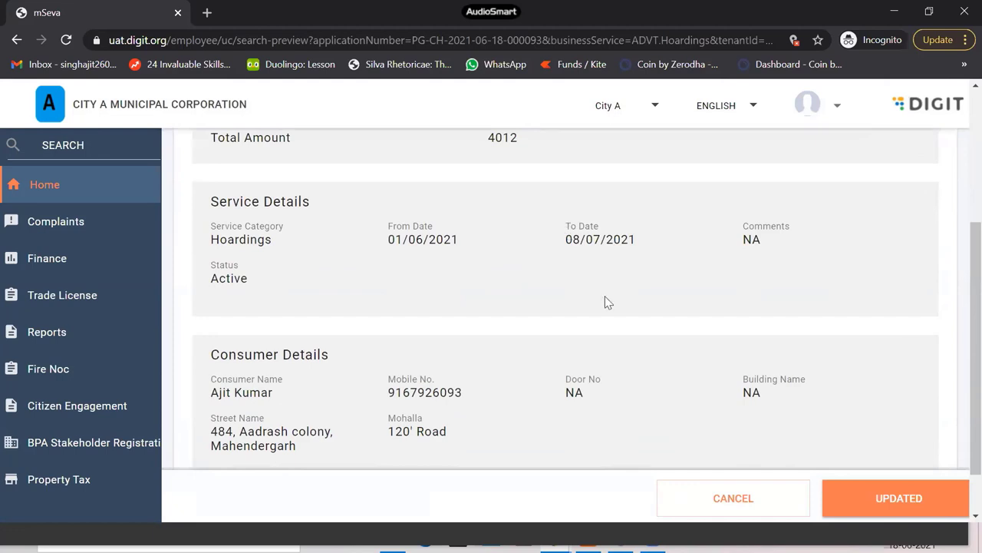
scroll(605, 302, "down", 1)
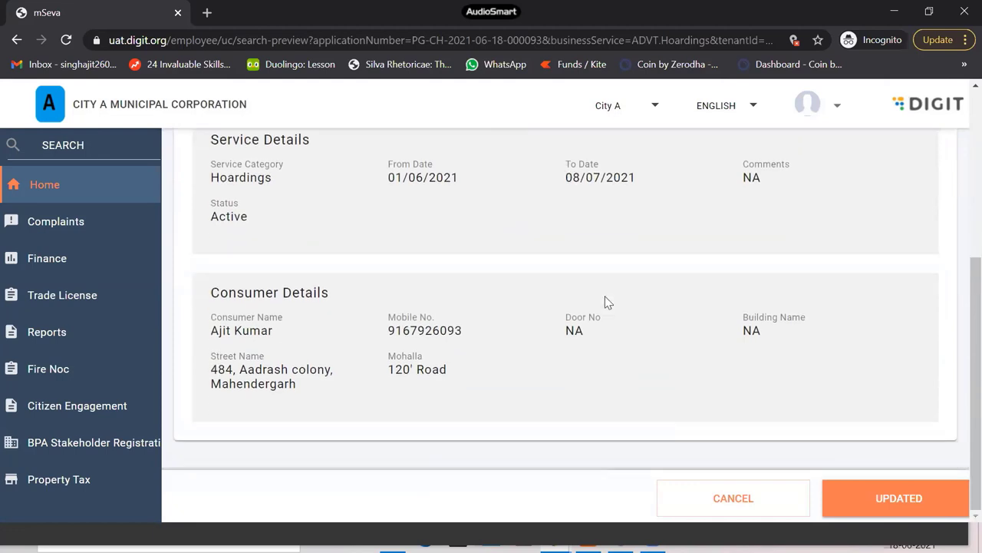
left_click(890, 501)
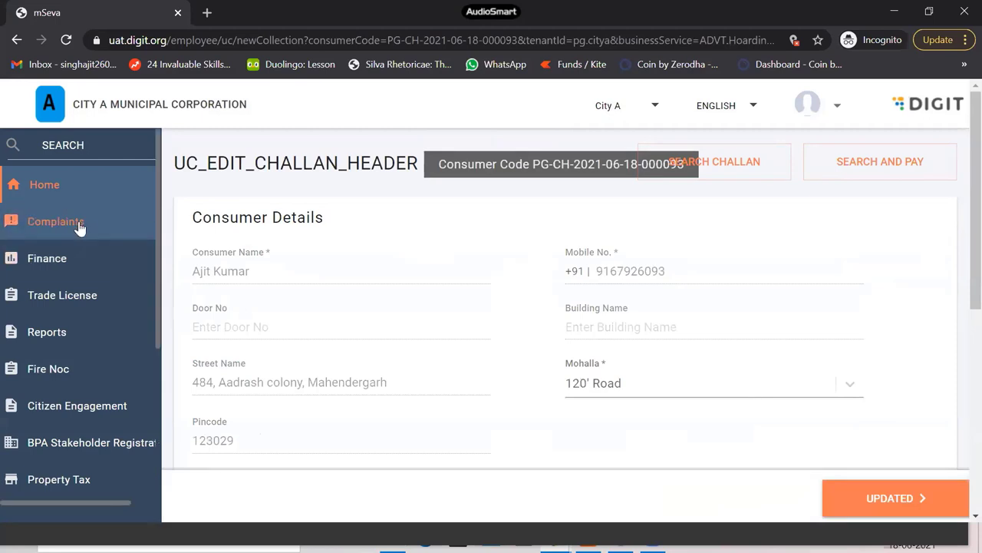
left_click(67, 185)
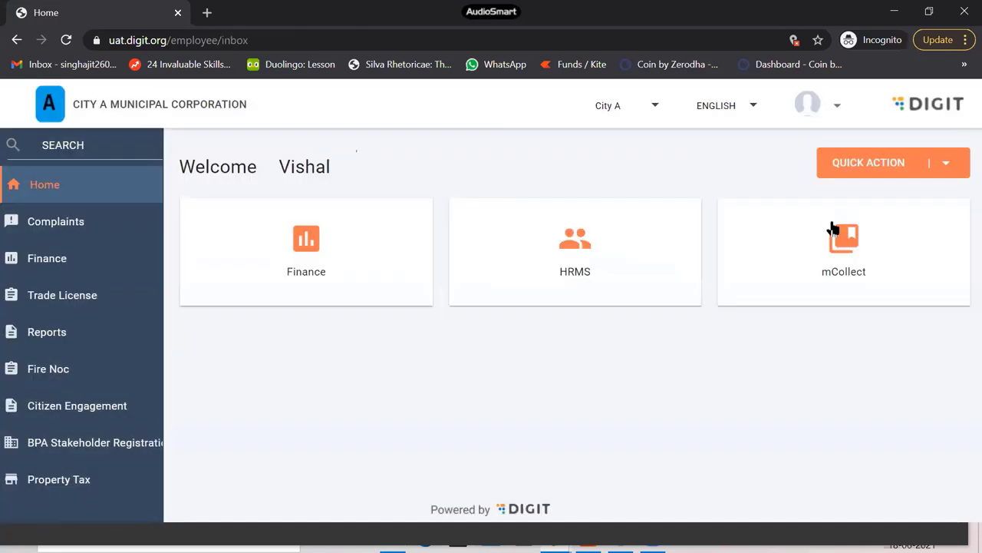
In mCollect's Search and Pay, find Hoardings bills by the consumer's mobile number.
left_click(833, 228)
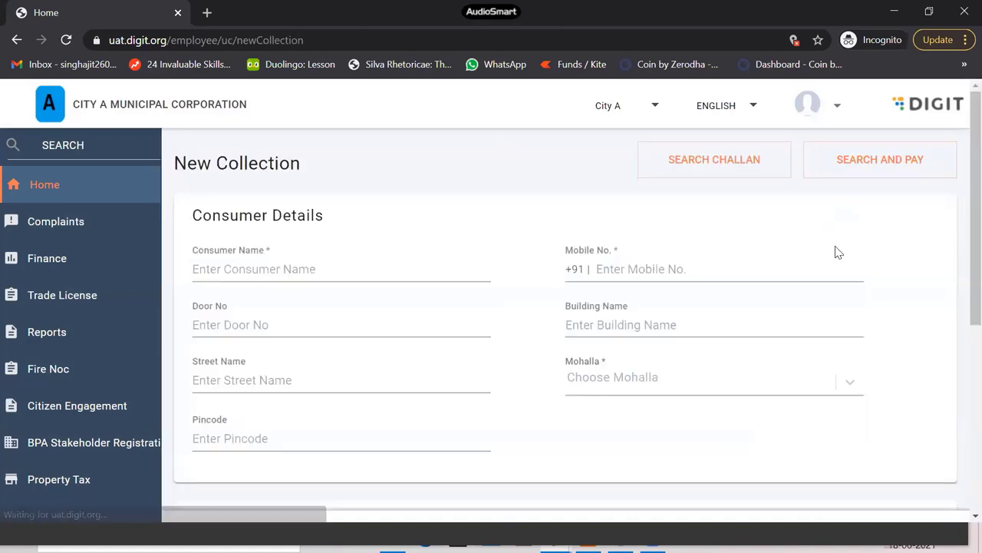
left_click(870, 166)
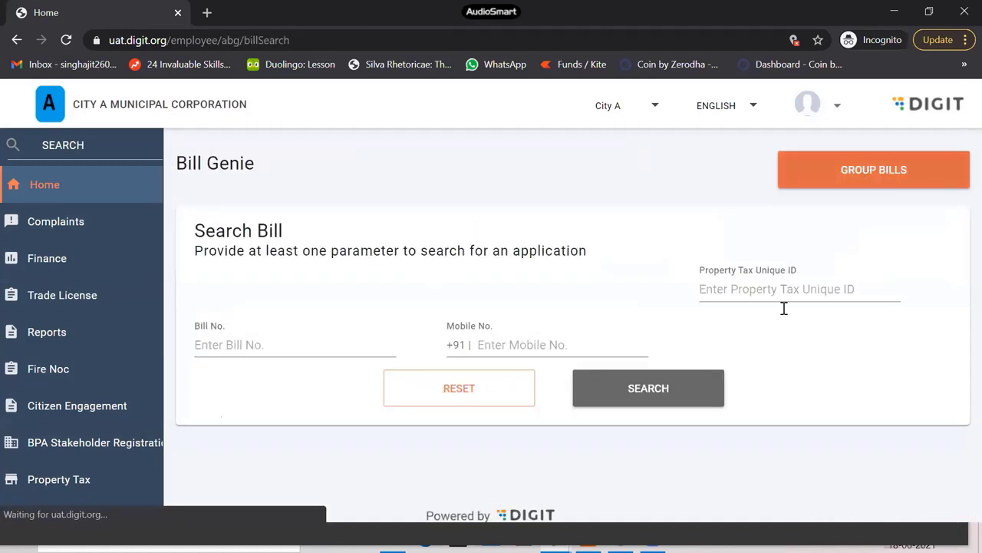
left_click(584, 296)
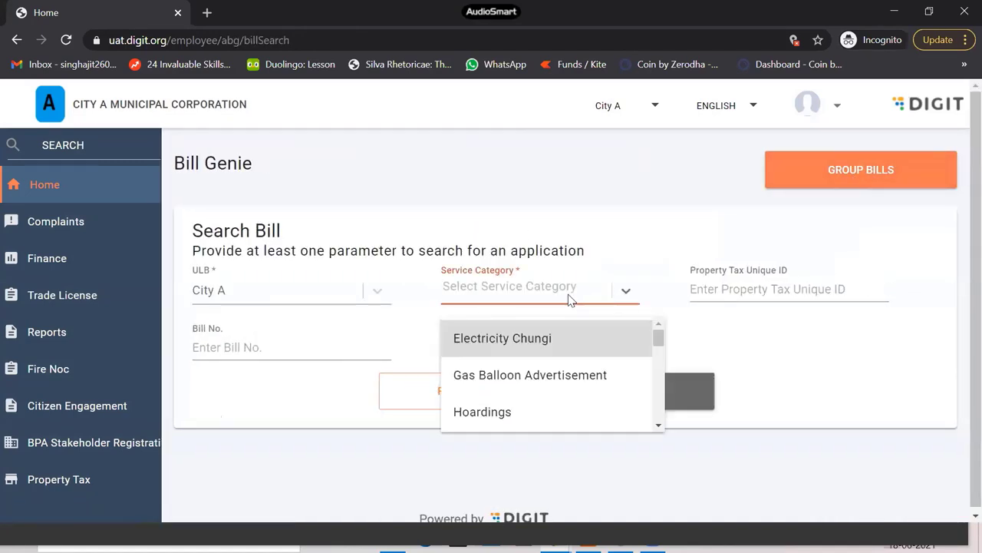
left_click(543, 407)
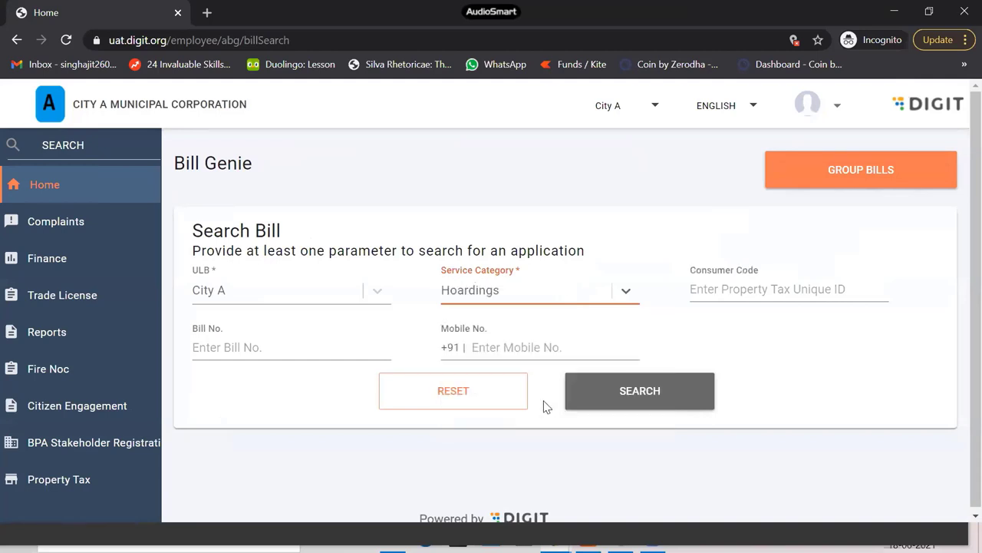
left_click(527, 353)
left_click(528, 368)
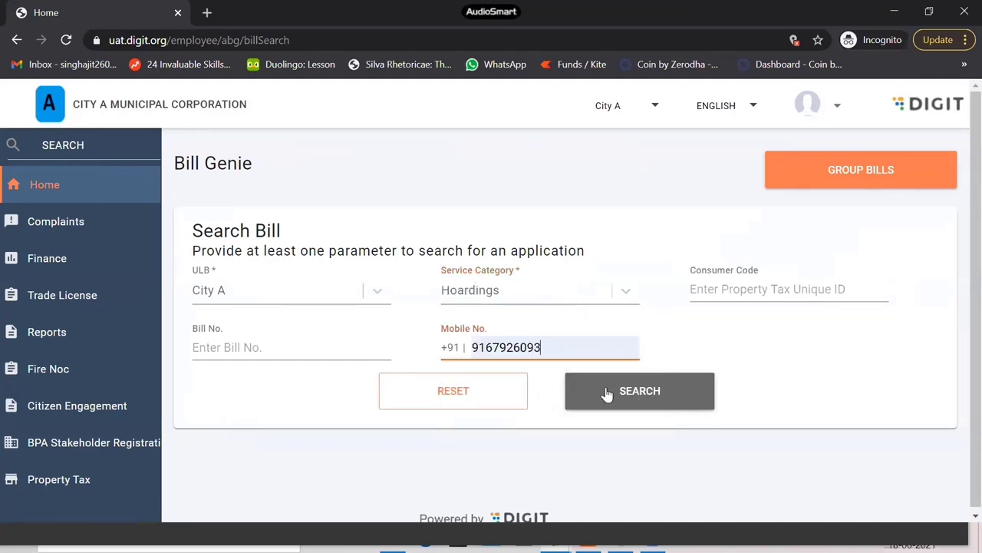
left_click(606, 393)
scroll(730, 447, "down", 3)
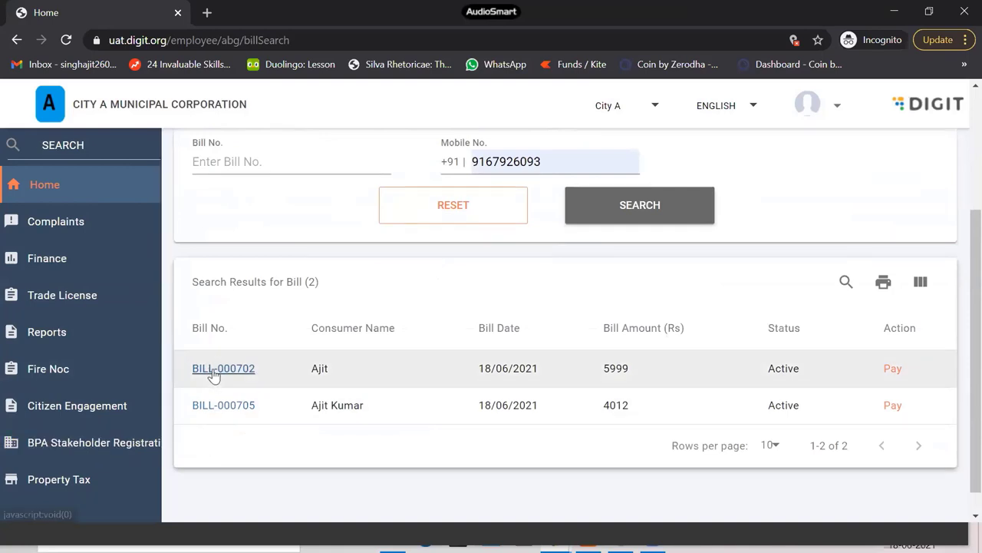
View the 4012 bill's printable copy, then start paying that bill.
left_click(222, 409)
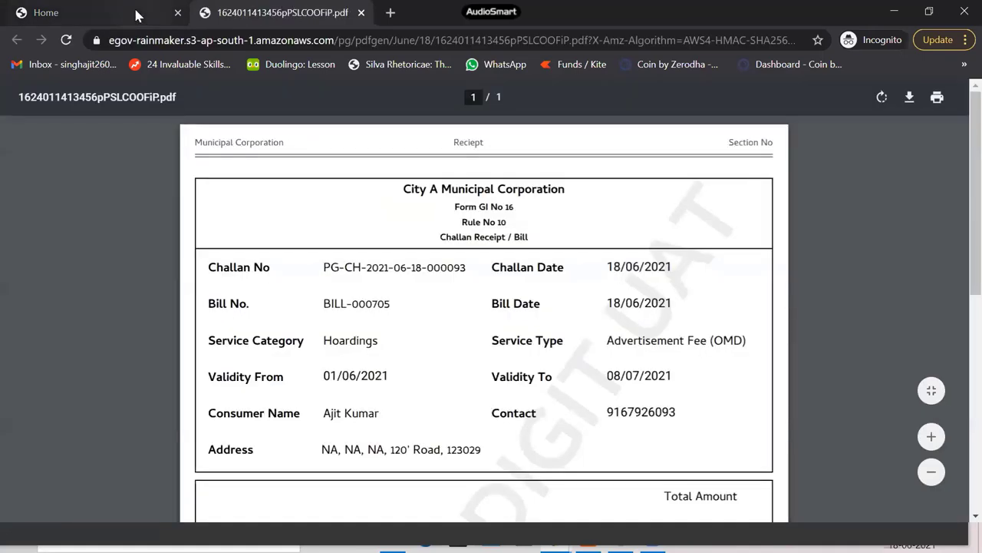
left_click(134, 9)
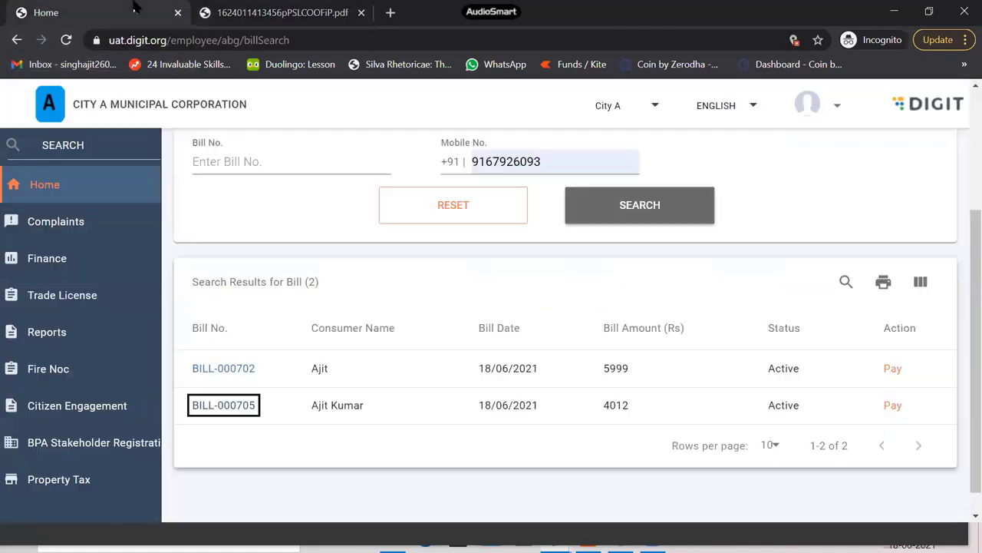
left_click(892, 406)
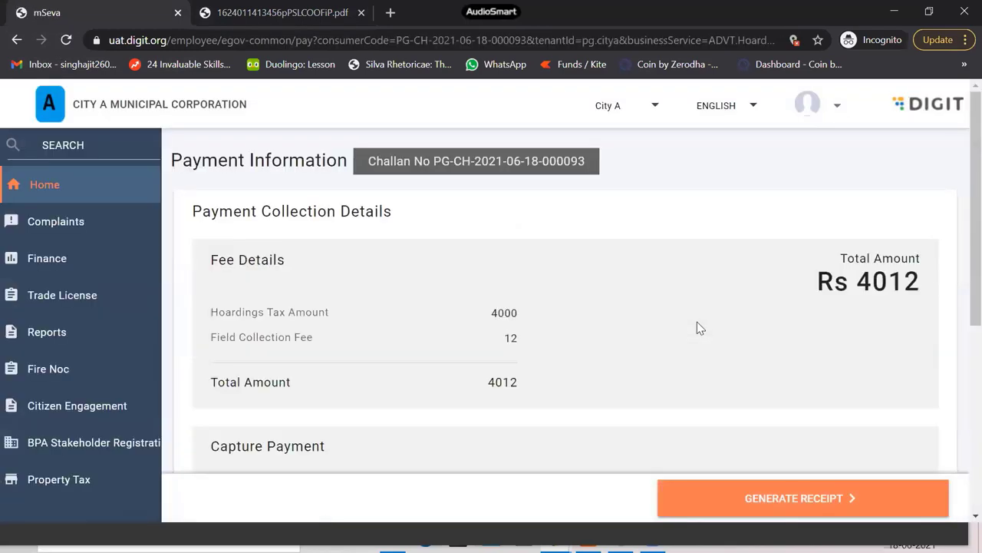
Pay the 4012 Hoardings bill in cash and generate the receipt.
scroll(697, 328, "down", 3)
scroll(697, 322, "up", 2)
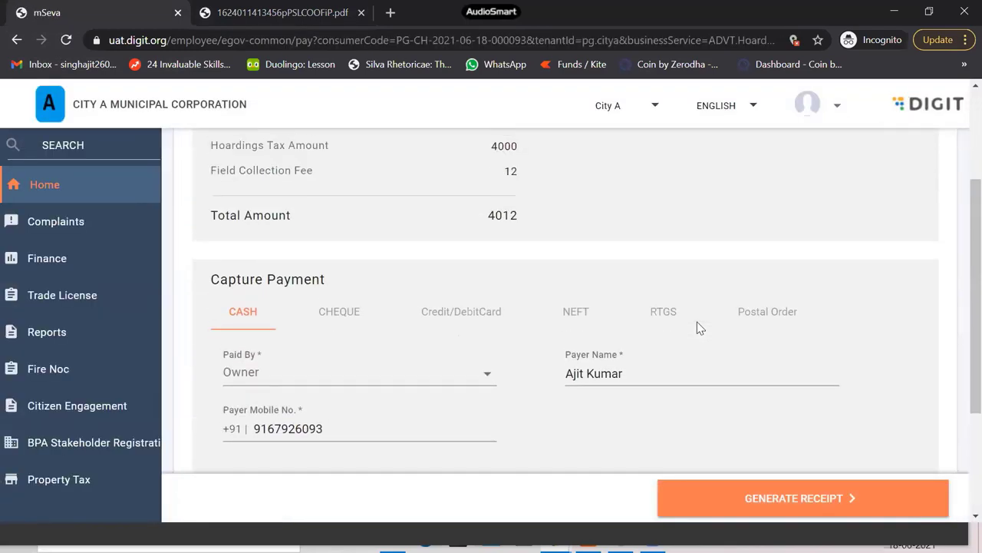
scroll(697, 321, "down", 3)
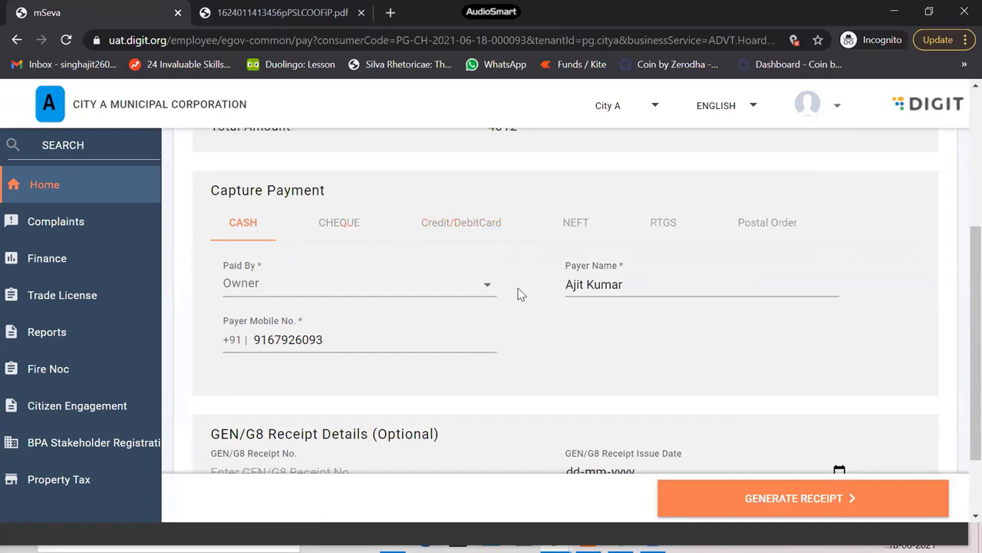
left_click(470, 228)
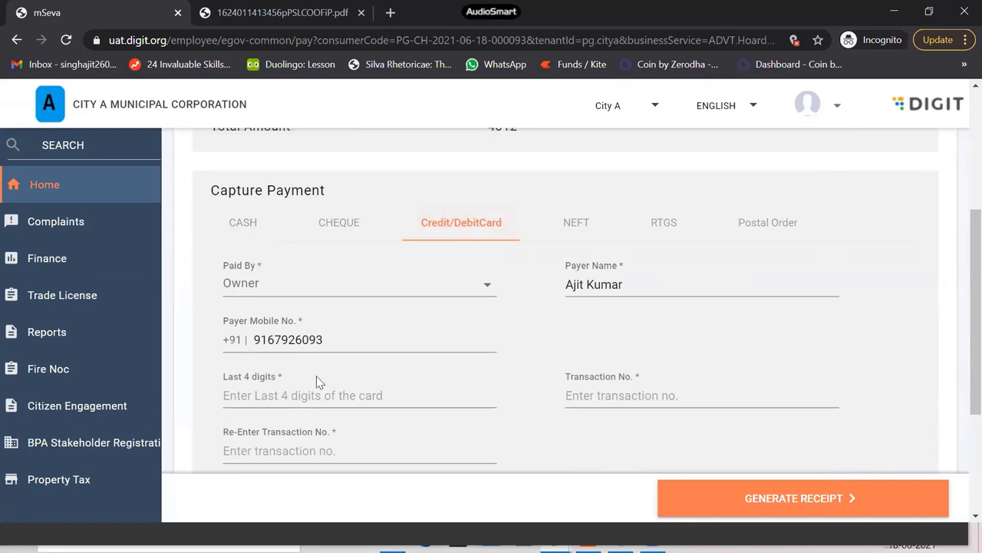
left_click(253, 223)
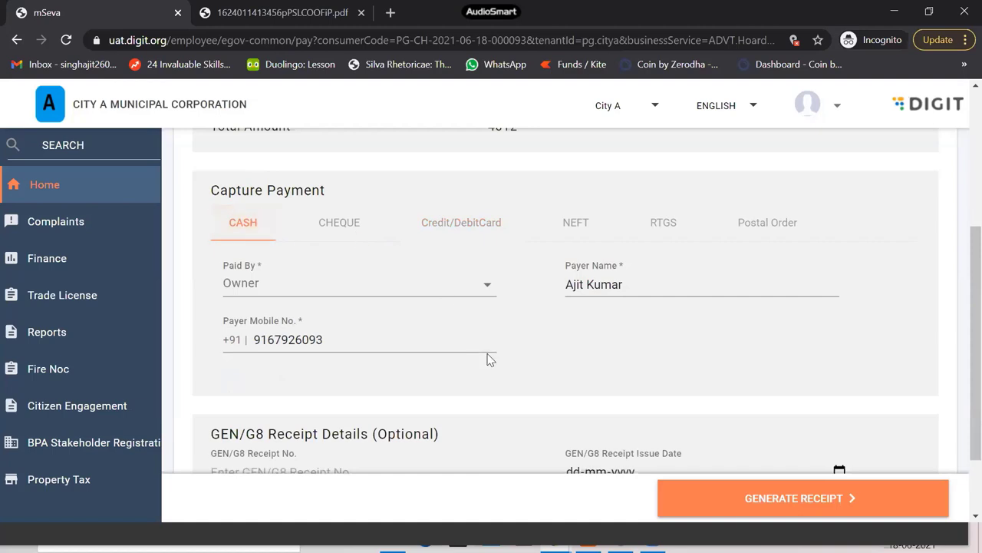
scroll(489, 359, "down", 3)
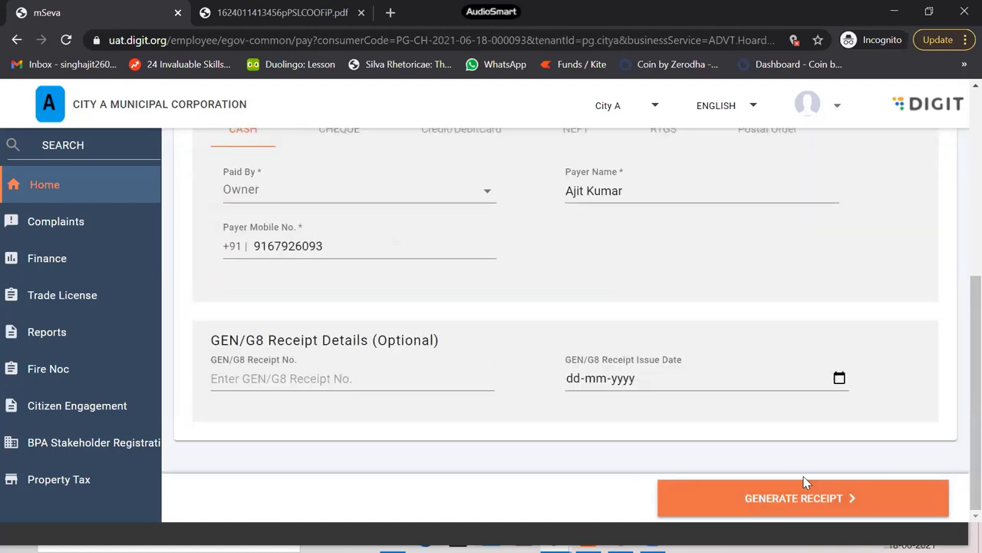
left_click(811, 499)
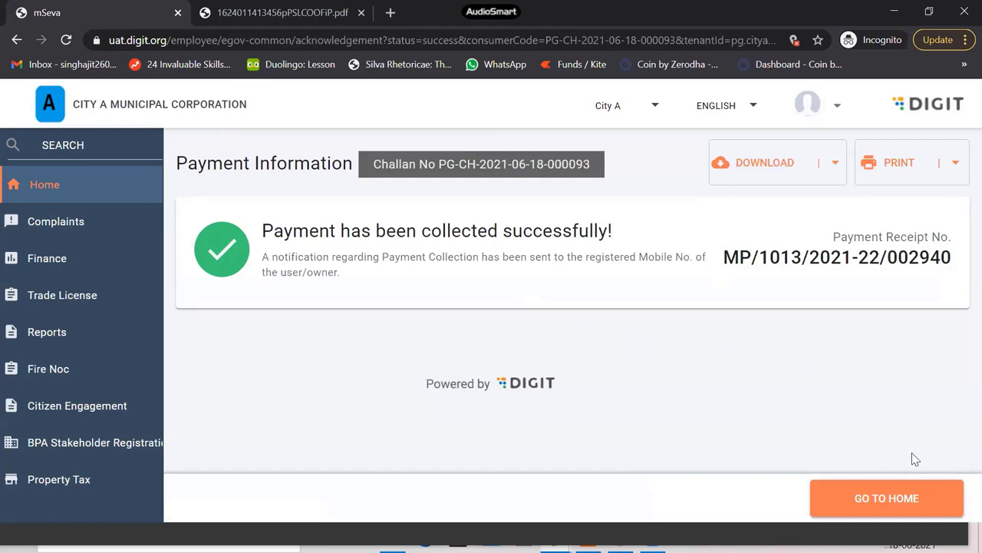
left_click(895, 497)
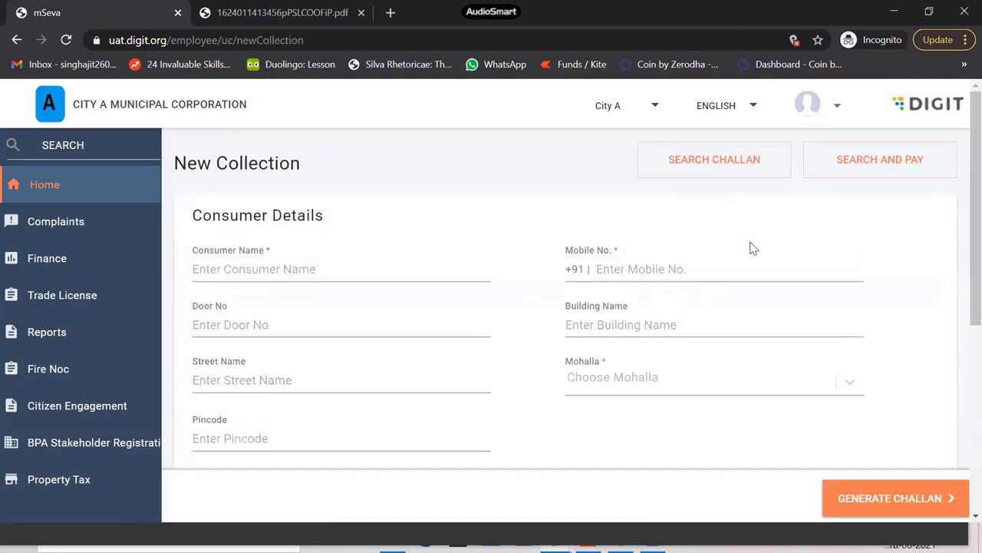
Search challans with service type Hoardings and the consumer's saved mobile number.
left_click(726, 153)
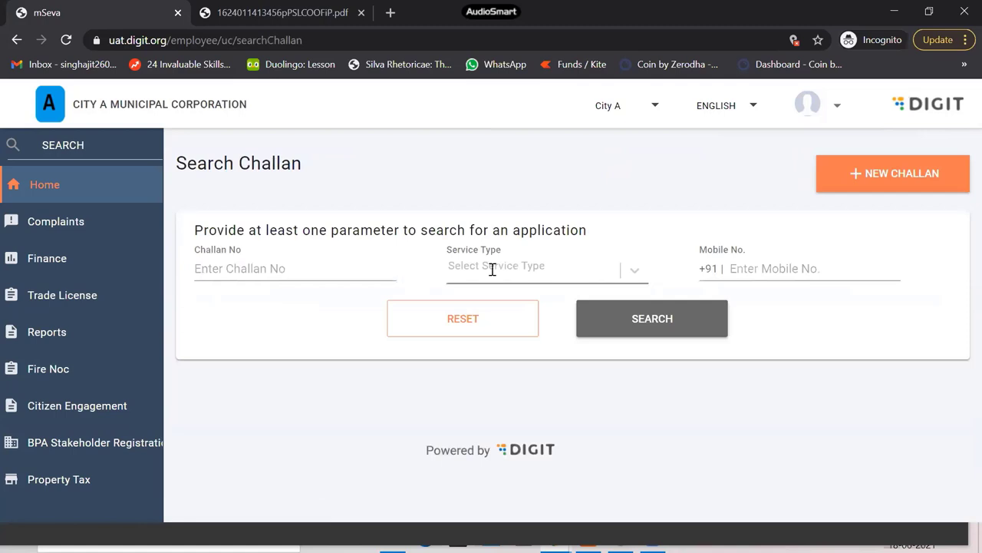
left_click(535, 266)
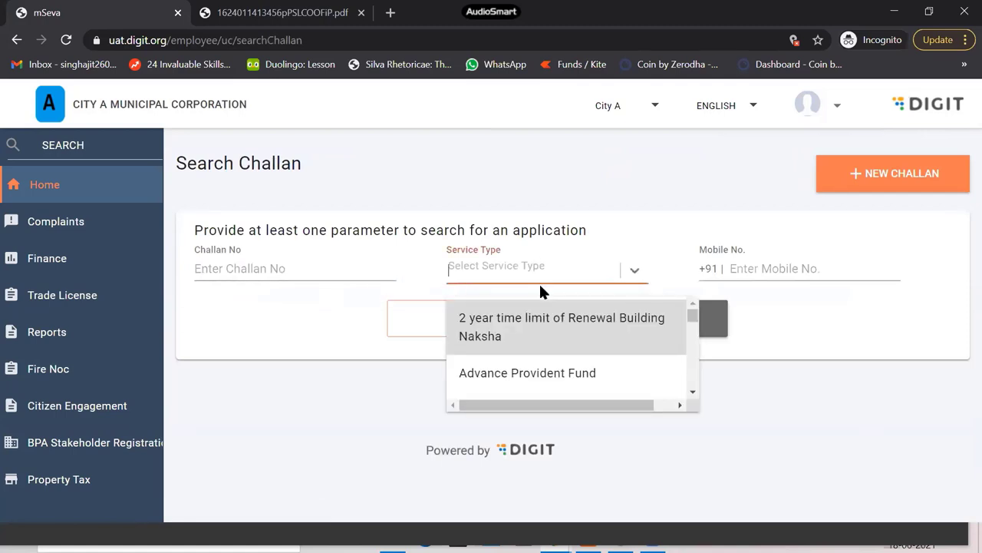
type("hoar")
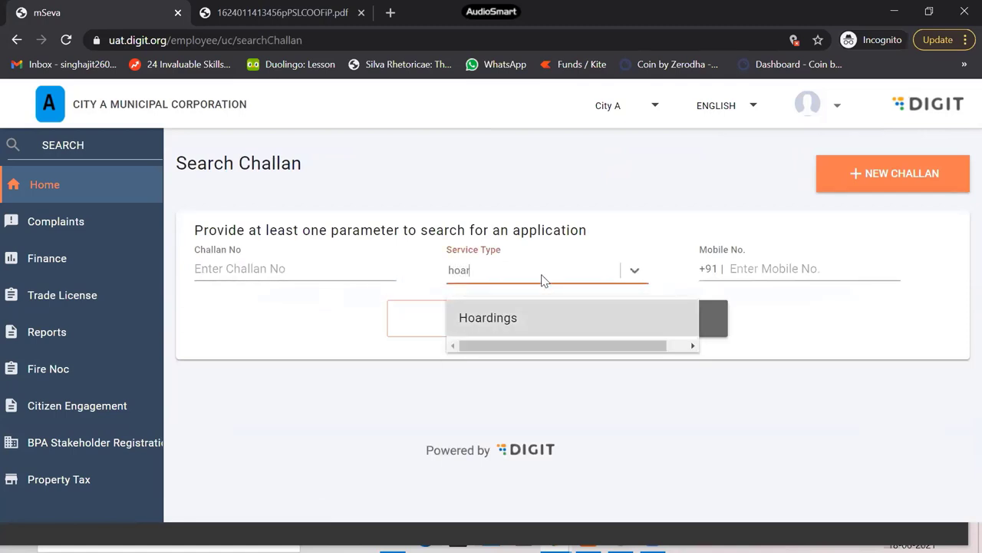
left_click(560, 336)
left_click(850, 255)
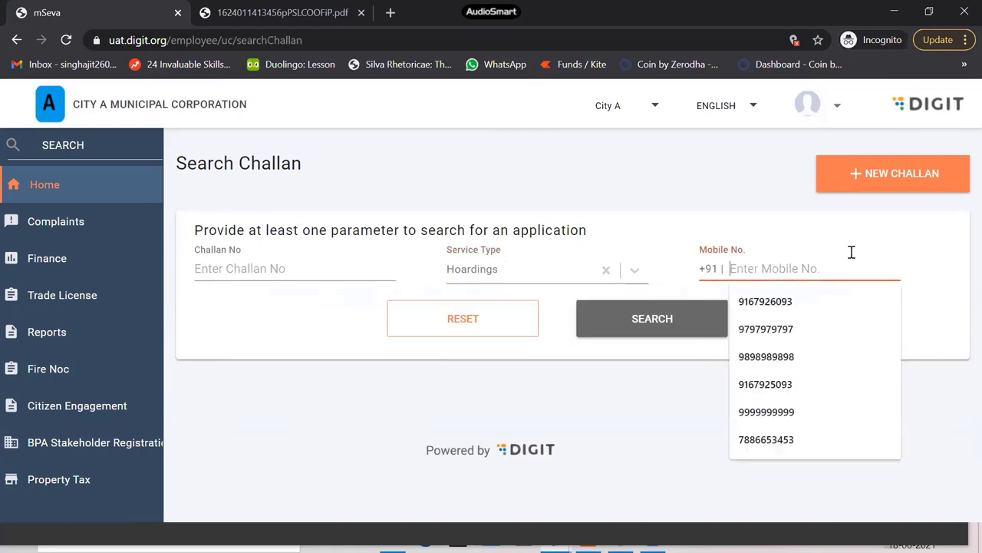
left_click(811, 301)
left_click(653, 319)
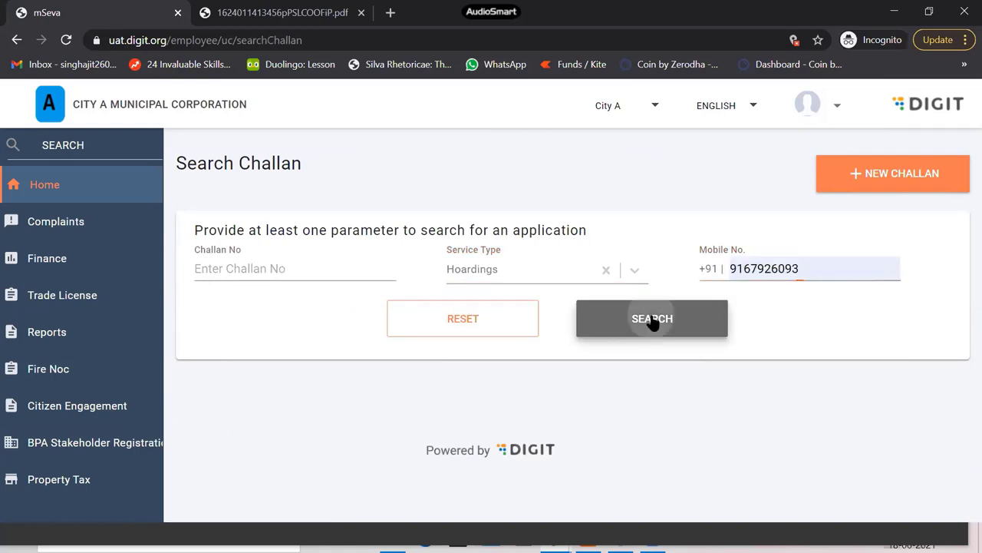
scroll(651, 322, "down", 2)
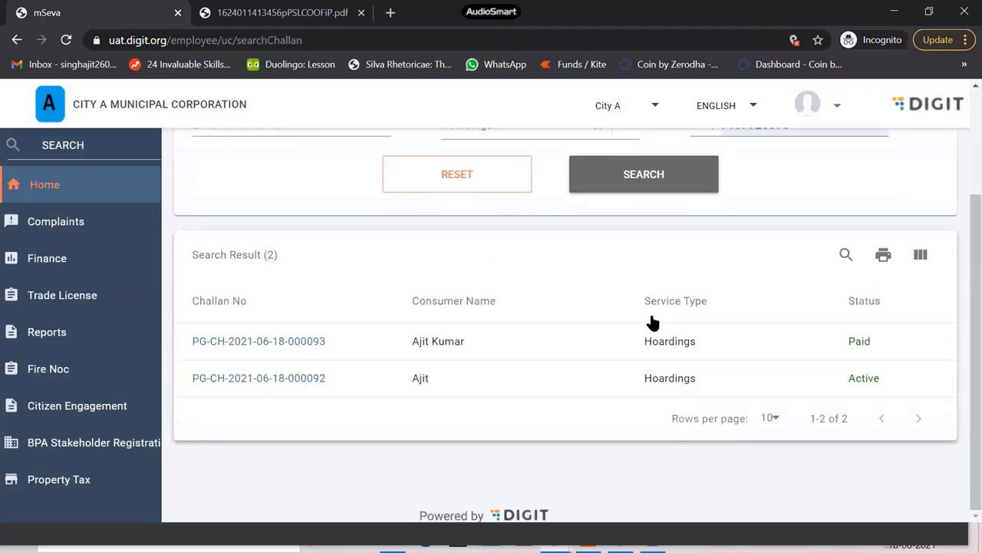
Open the unpaid 5999 challan and review its details.
left_click(232, 379)
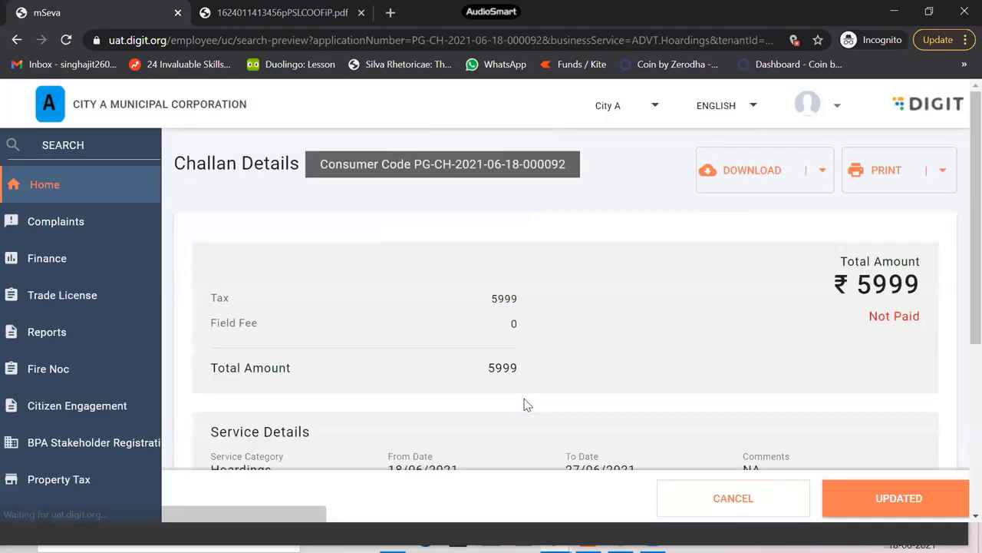
scroll(526, 404, "down", 3)
scroll(526, 404, "down", 1)
scroll(526, 405, "up", 4)
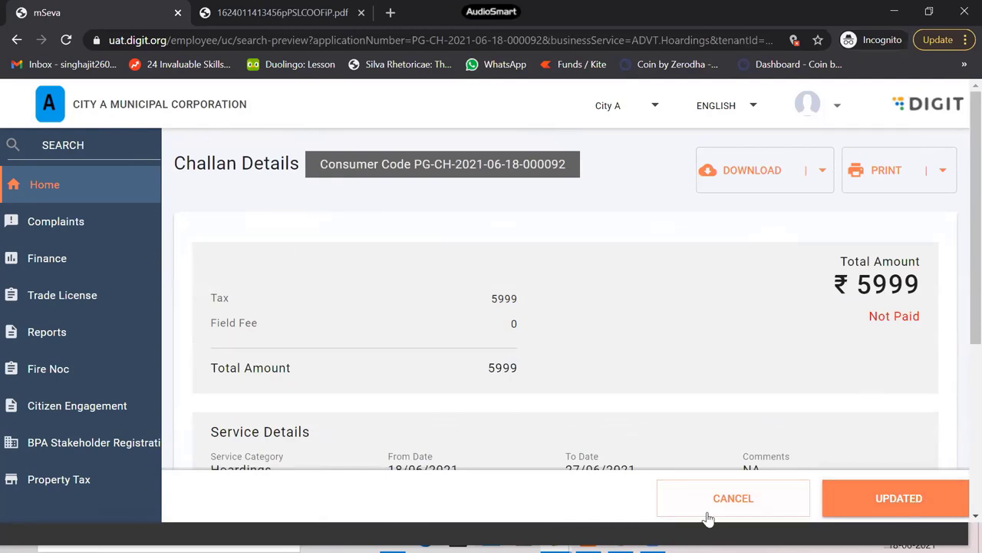
scroll(720, 373, "down", 3)
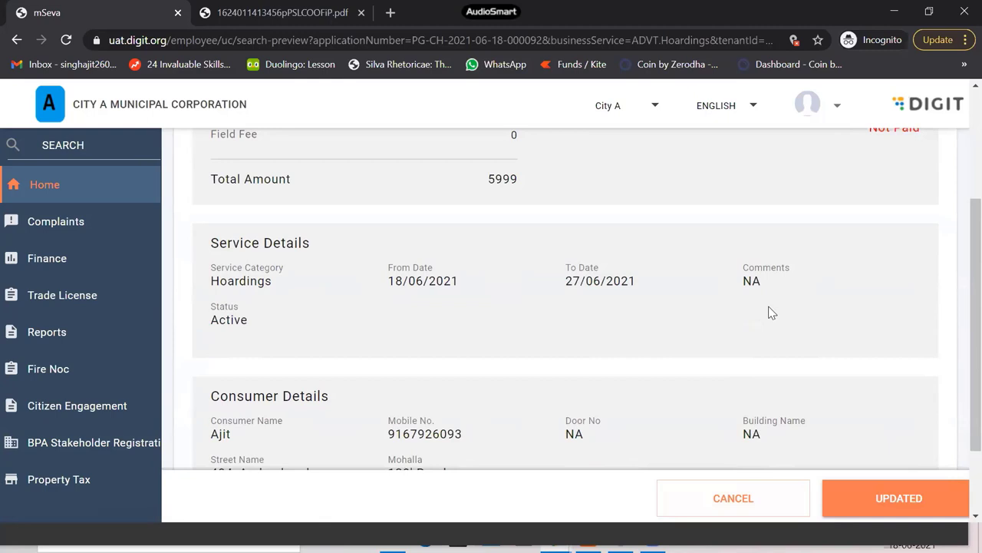
Open the hoarding challan's edit form and find the Service Details tax field.
left_click(887, 499)
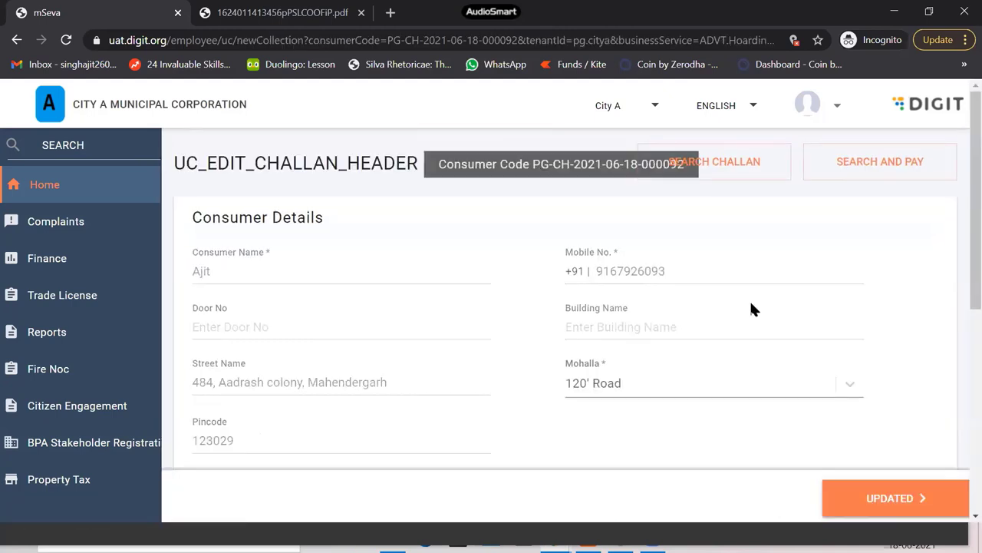
scroll(283, 312, "down", 1)
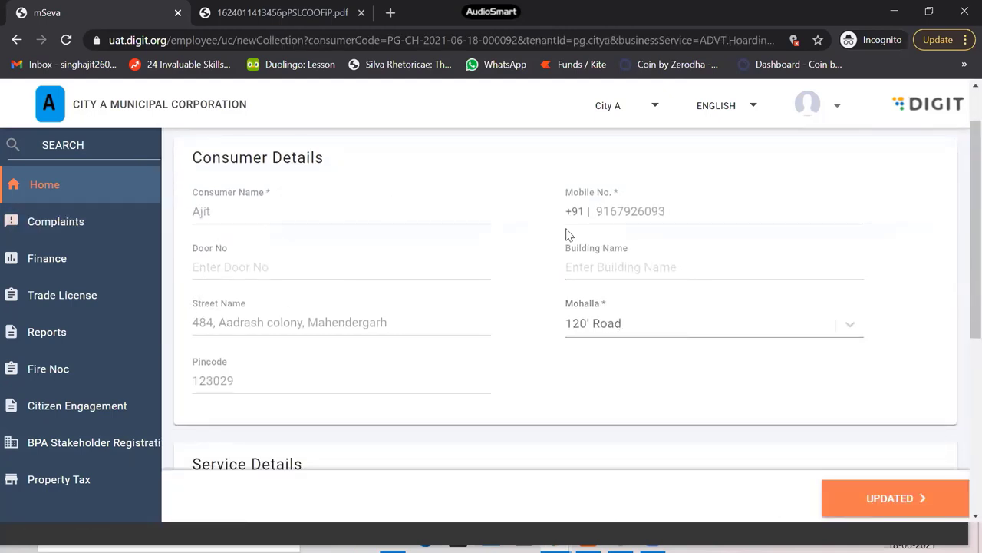
scroll(545, 383, "down", 1)
scroll(552, 384, "down", 4)
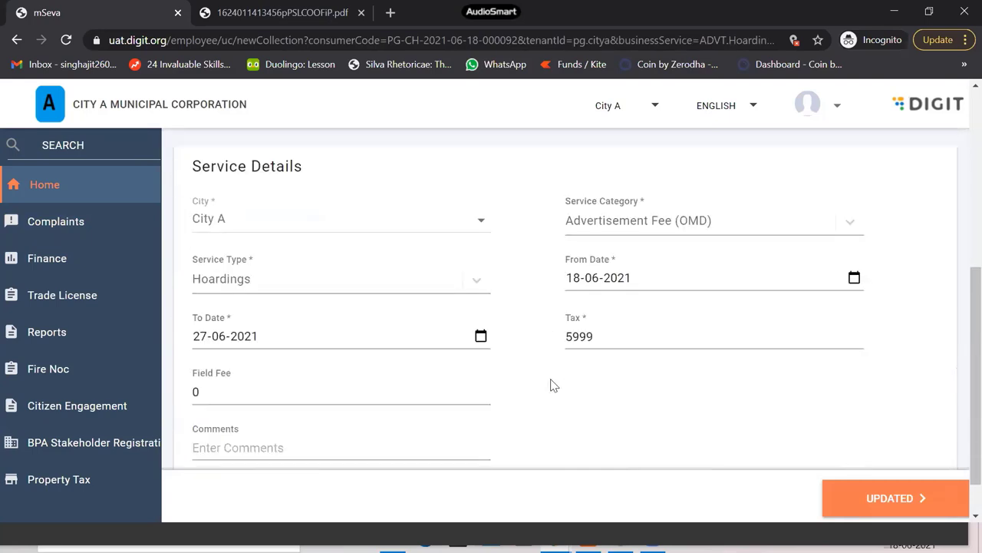
scroll(554, 385, "up", 4)
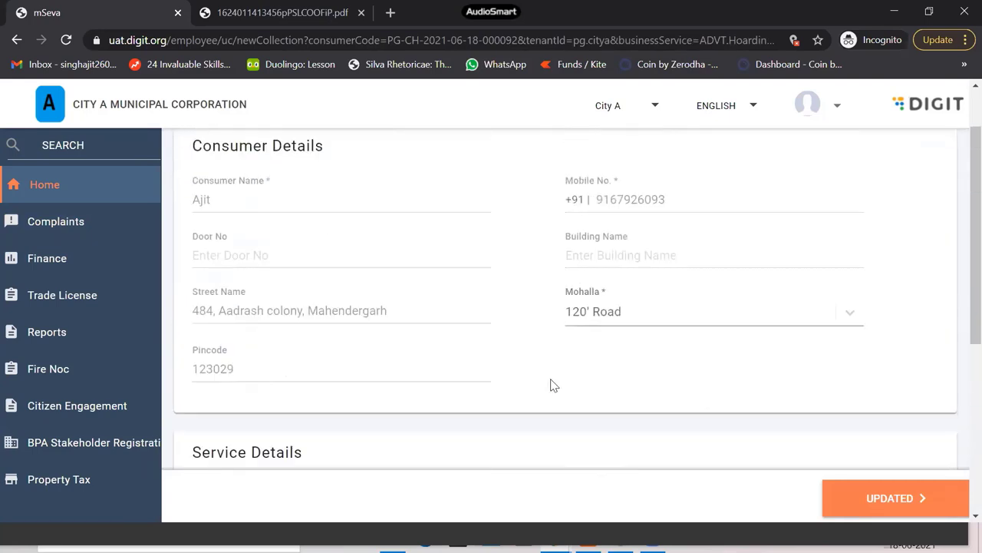
scroll(554, 385, "up", 1)
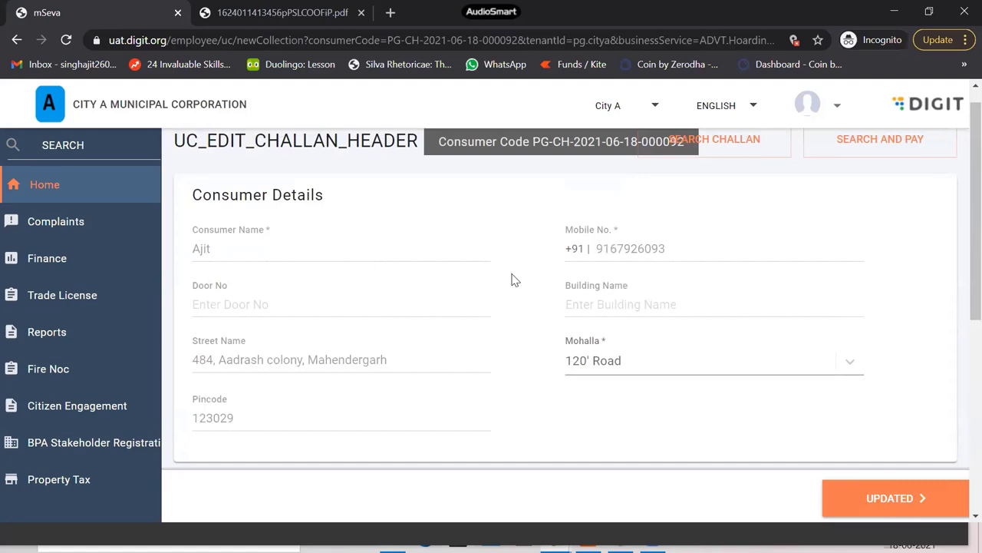
scroll(390, 430, "down", 1)
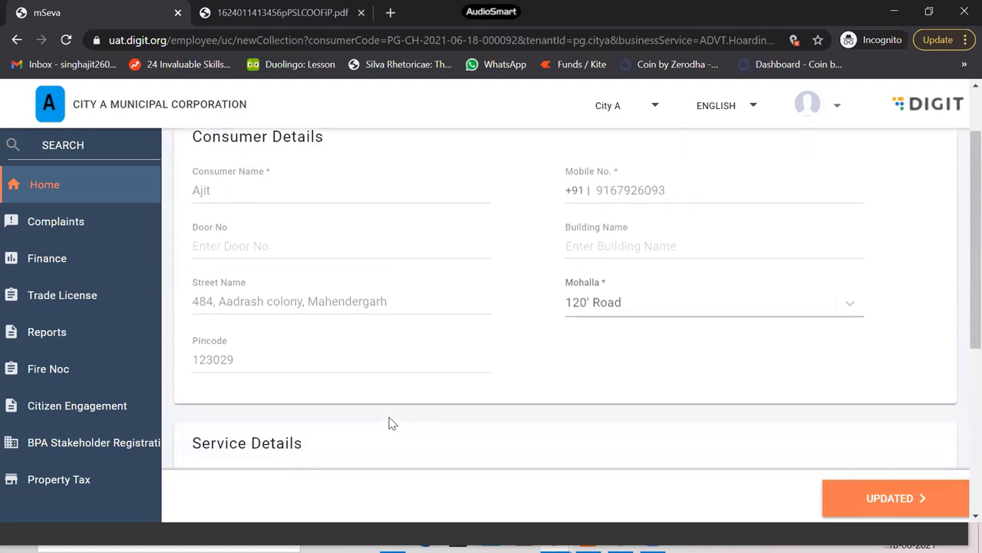
scroll(389, 424, "down", 4)
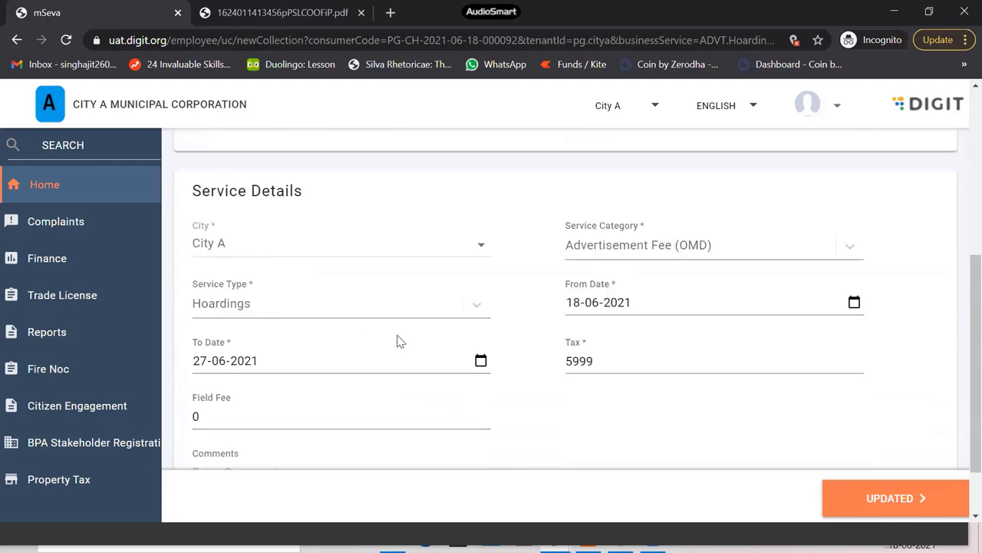
Change the Tax from 5999 to 59900 and save the challan.
left_click(645, 371)
key("BackSpace")
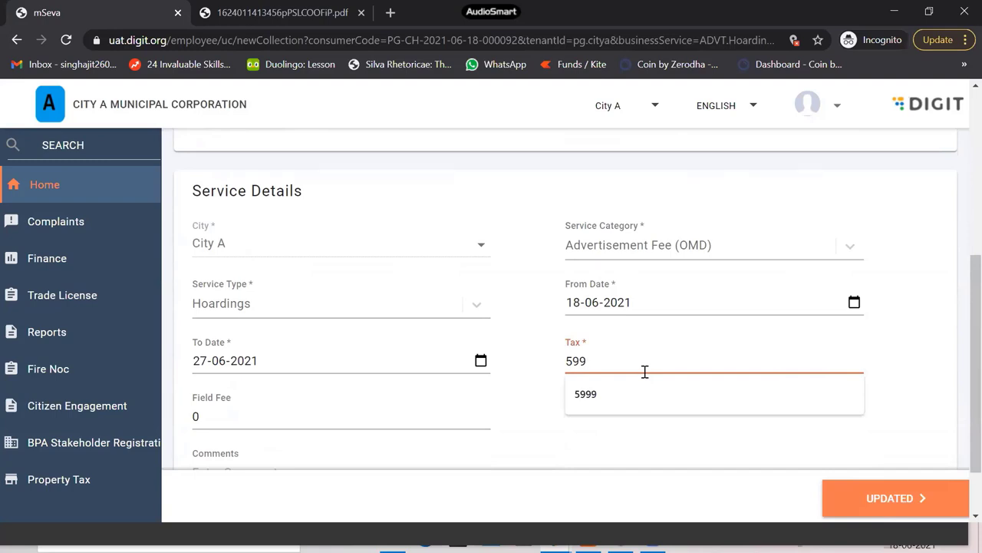
type("0")
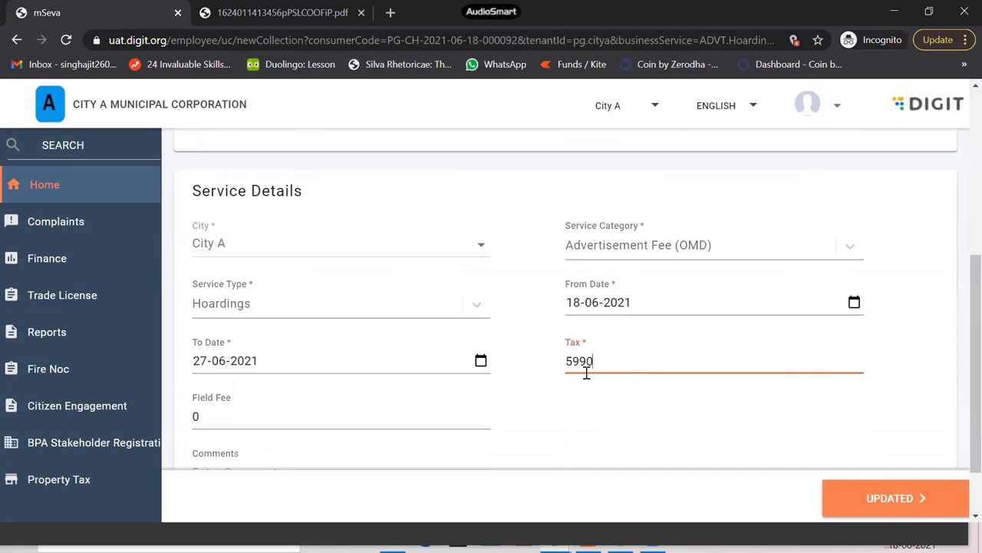
type("0")
left_click(866, 493)
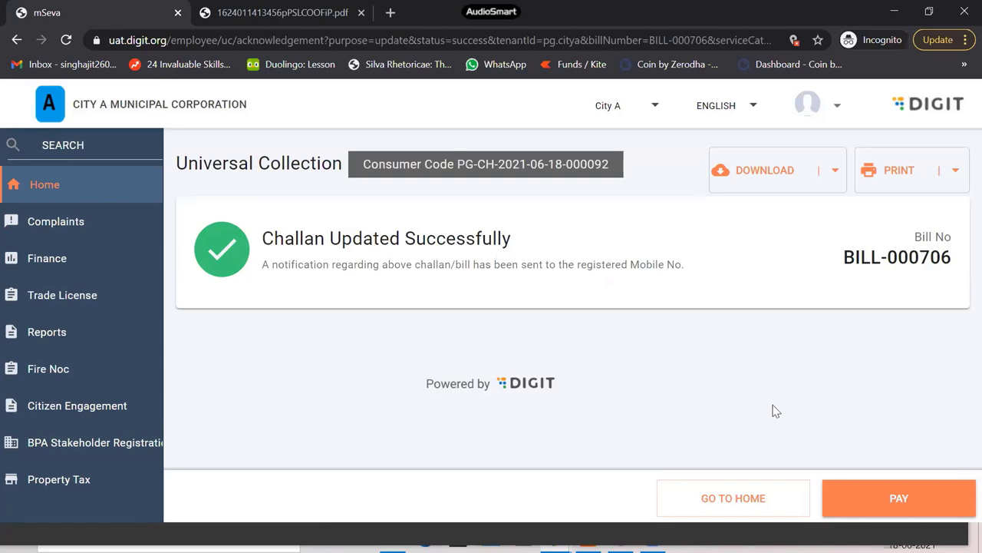
Go from the challan's payment page to the mCollect Search Challan page.
left_click(881, 497)
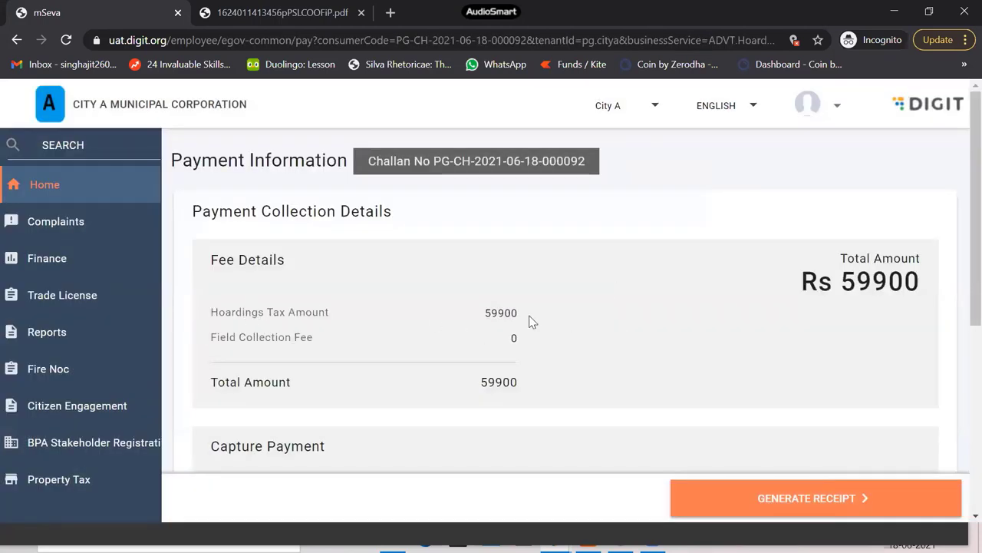
scroll(525, 340, "down", 4)
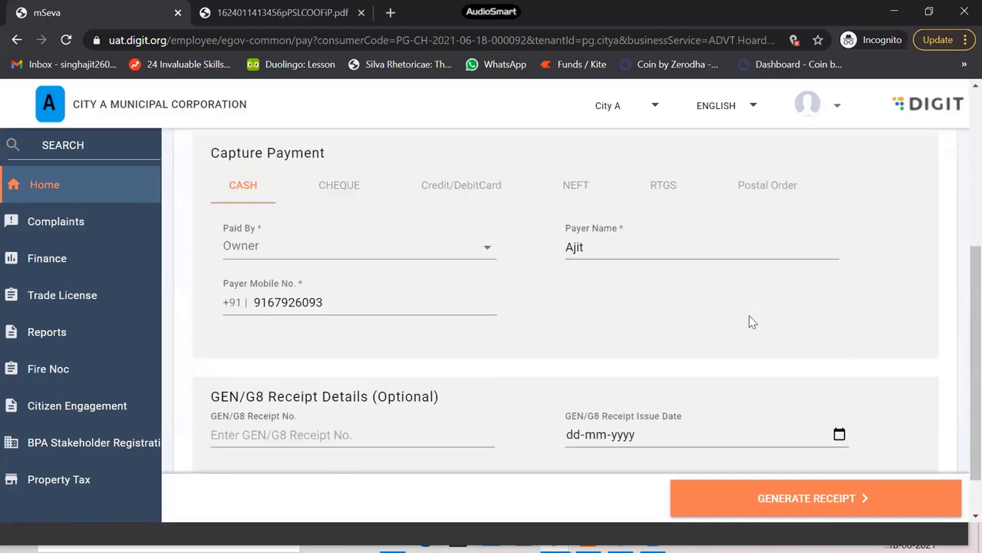
scroll(691, 326, "up", 4)
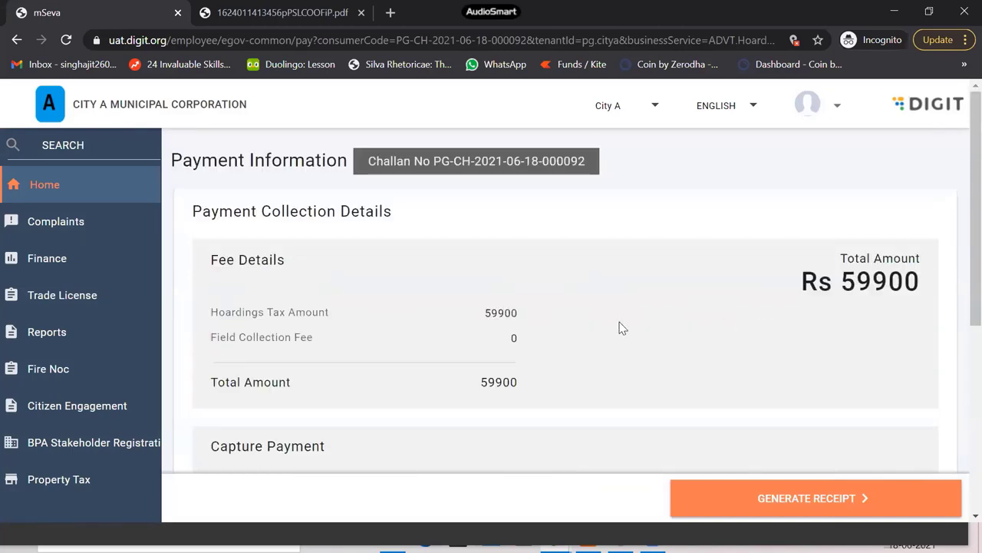
left_click(82, 192)
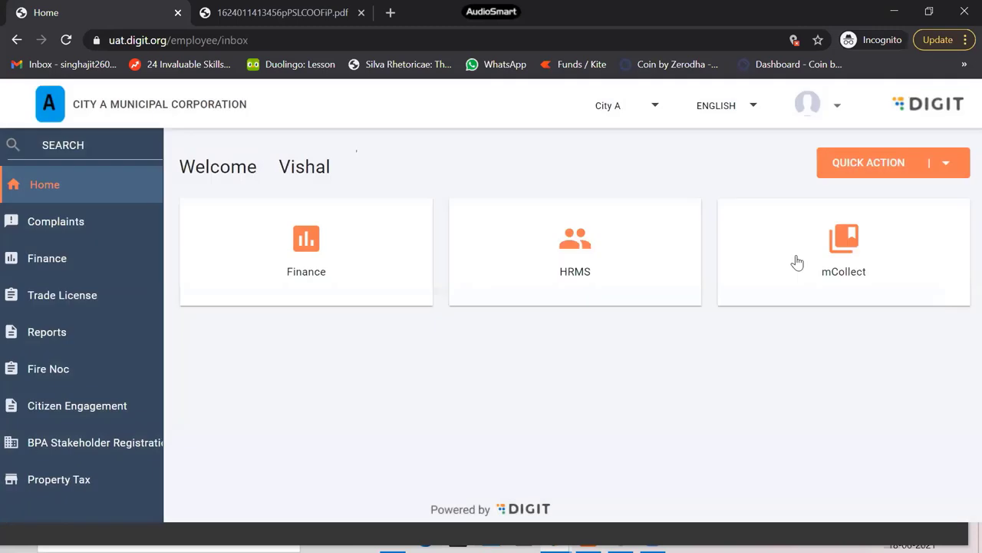
left_click(797, 262)
left_click(713, 157)
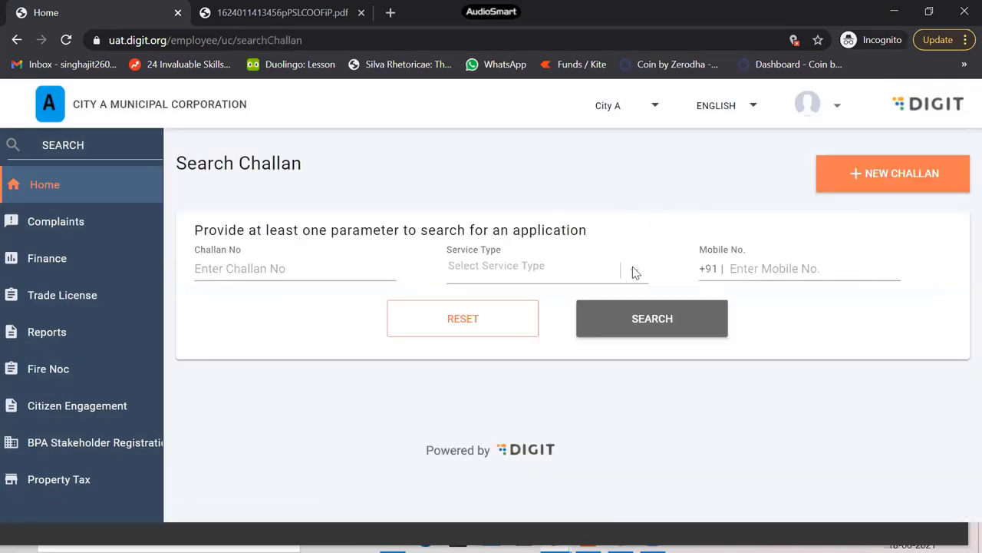
Search Hoardings challans by the consumer's mobile number and open the Active one.
left_click(634, 270)
type("ho")
key("Down")
key("Return")
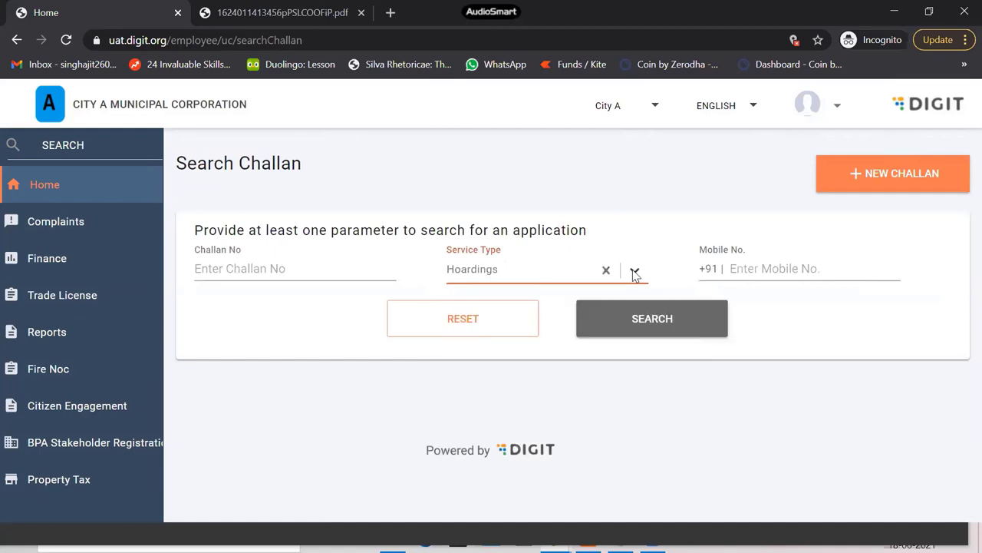
left_click(737, 268)
left_click(768, 304)
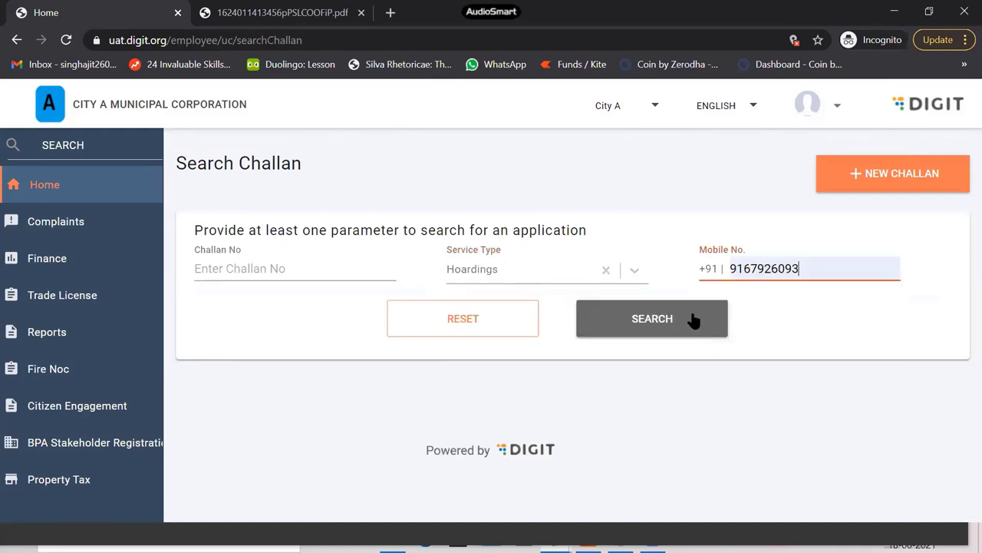
left_click(691, 318)
scroll(306, 405, "down", 2)
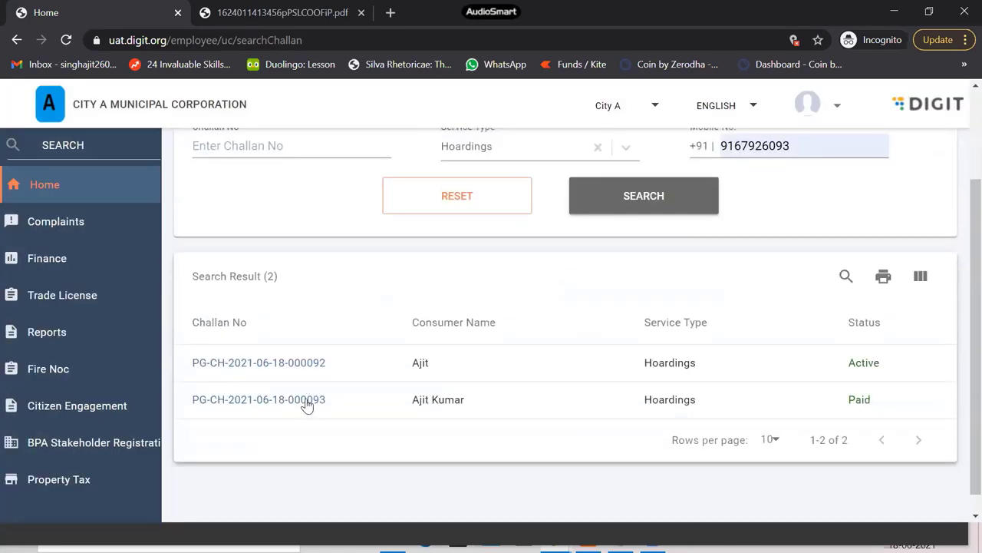
left_click(247, 366)
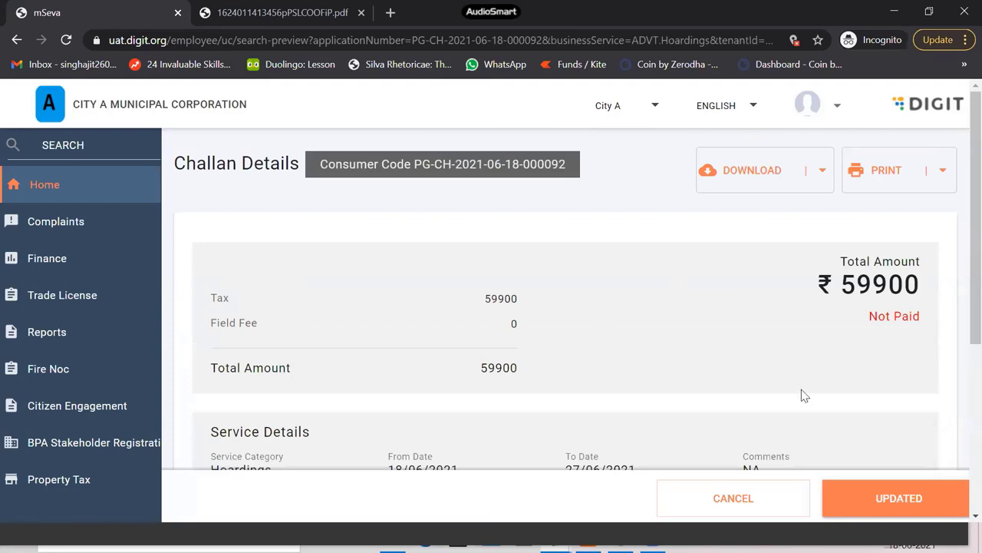
scroll(801, 390, "down", 3)
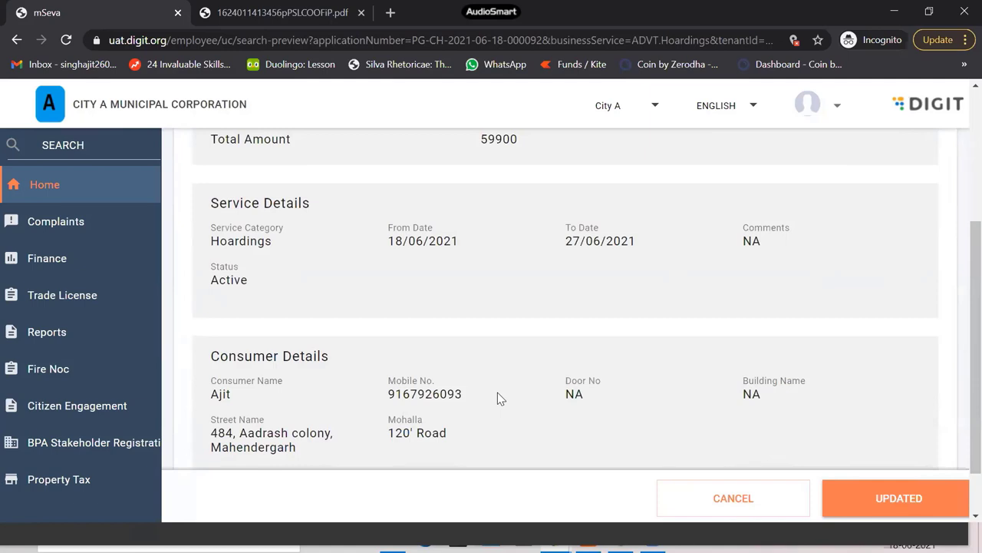
left_click(758, 495)
left_click(461, 291)
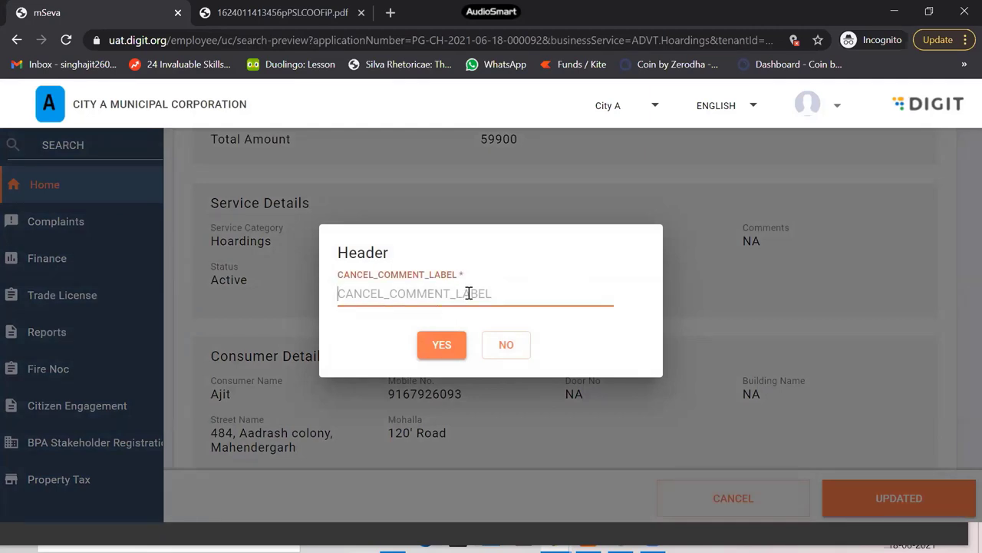
type("Wro")
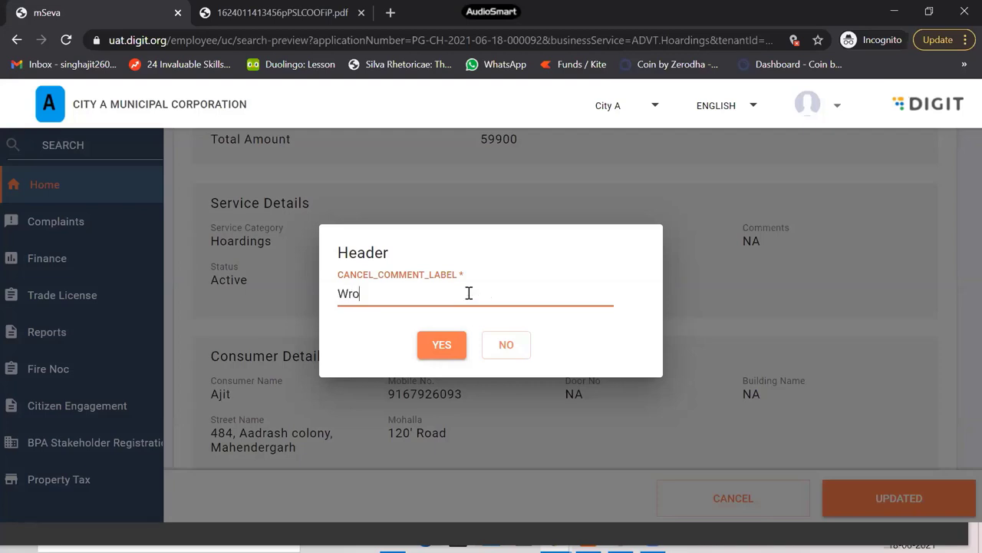
type("ng consumer details")
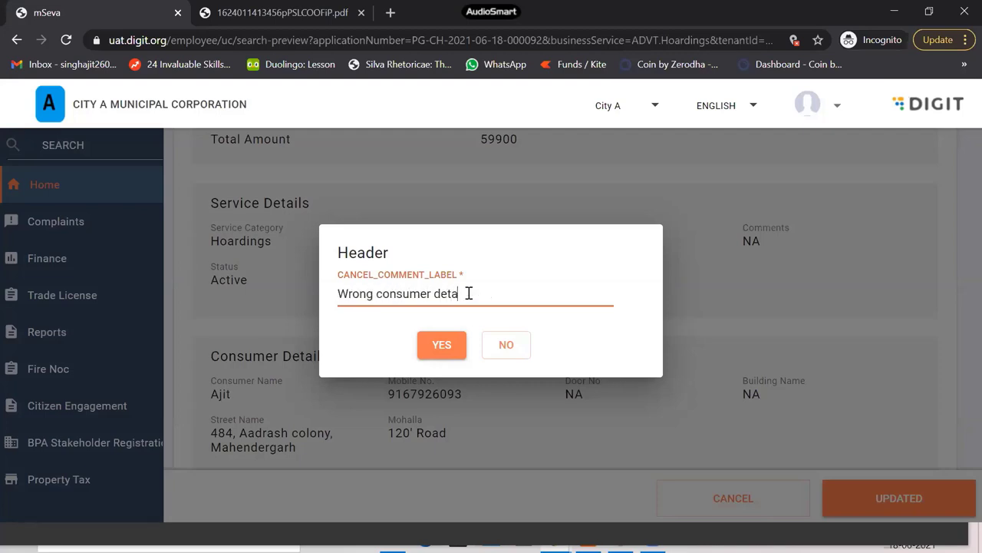
left_click(450, 346)
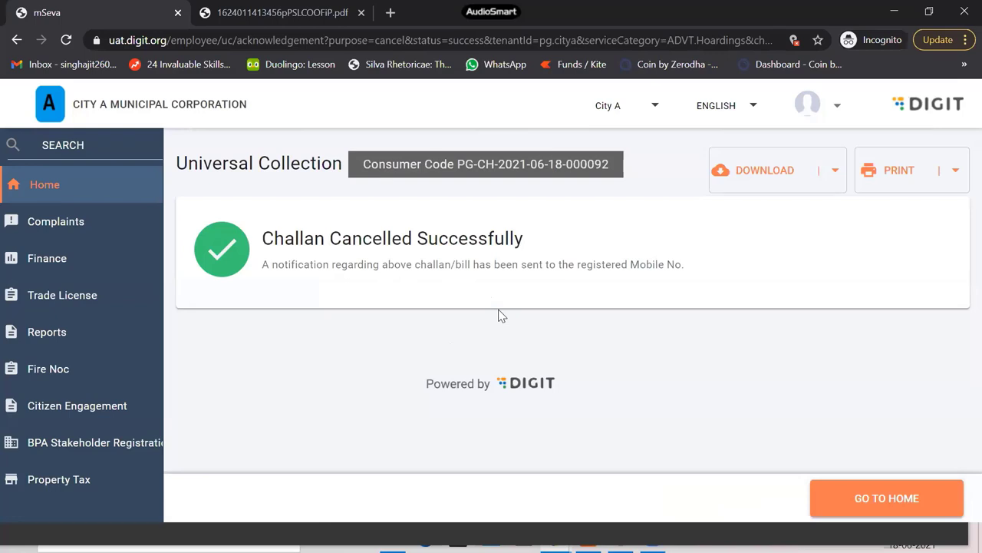
Return to the mSeva home page and present the Google Slides deck full screen.
left_click(849, 491)
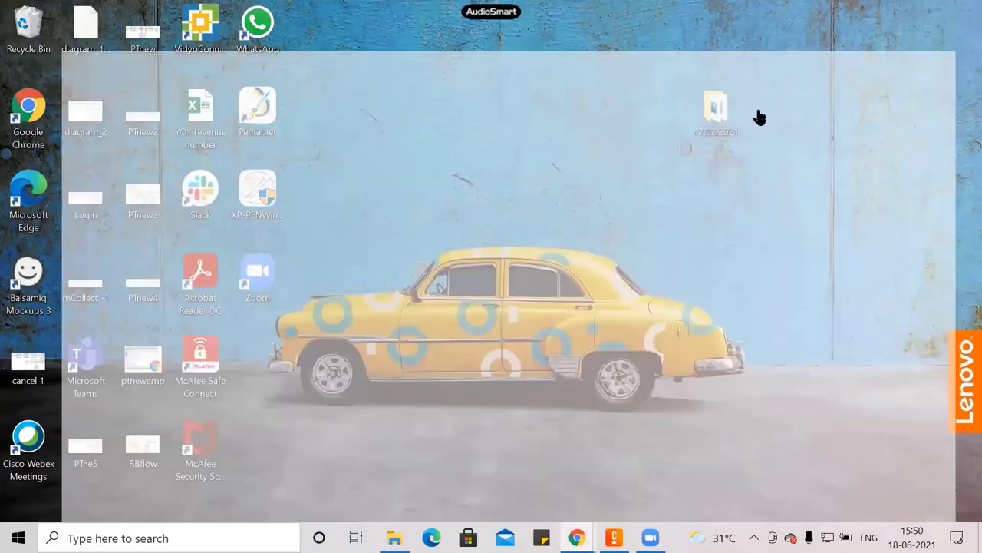
key("ctrl+F5")
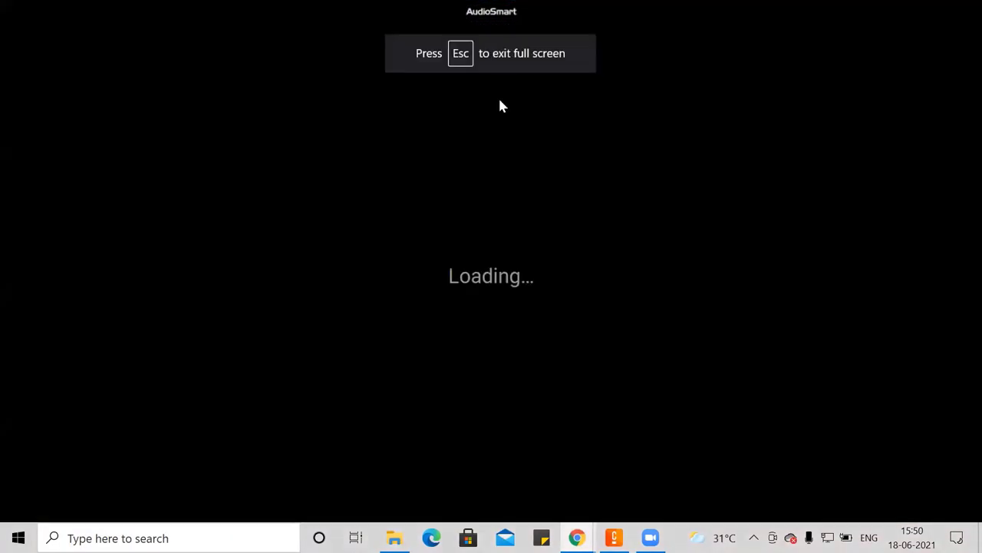